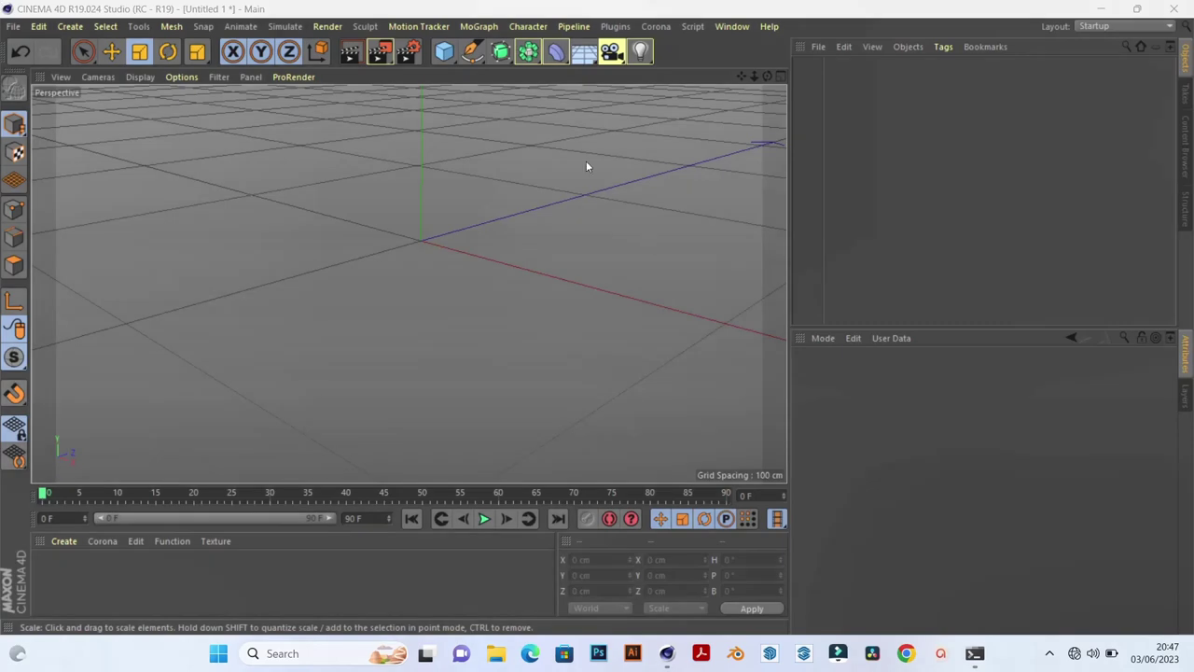
Add a cube sized 60 × 15 × 60 cm with 3 segments along X and Z
left_click(452, 54)
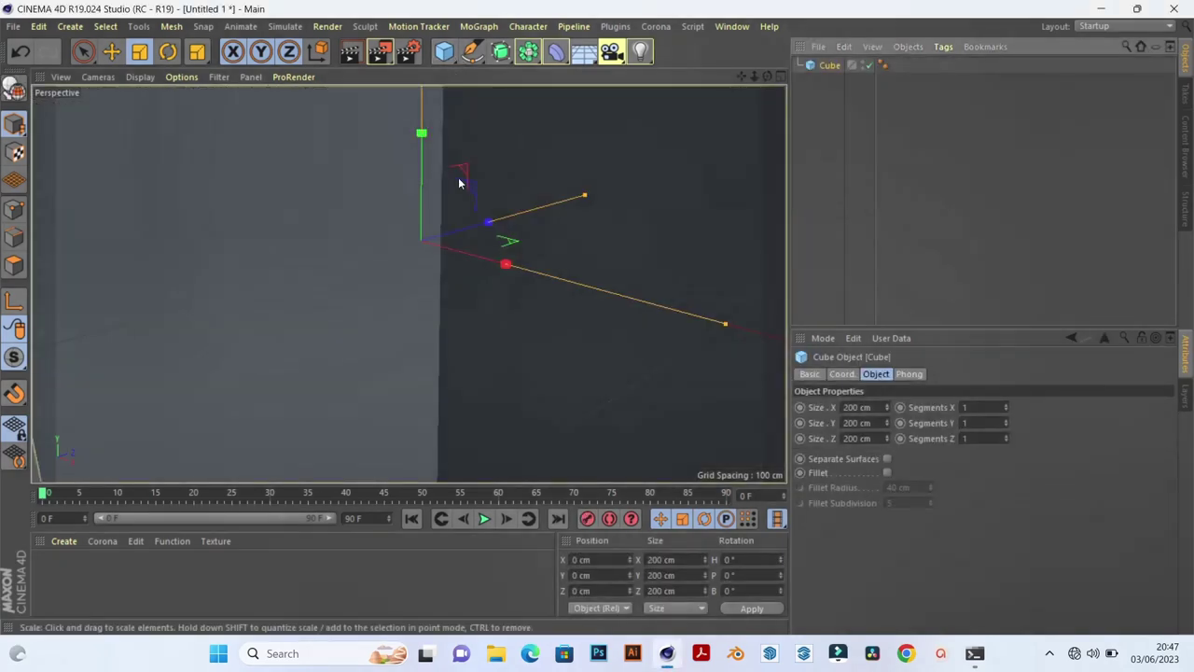
scroll(467, 306, "down", 3)
scroll(468, 311, "down", 3)
scroll(476, 322, "down", 3)
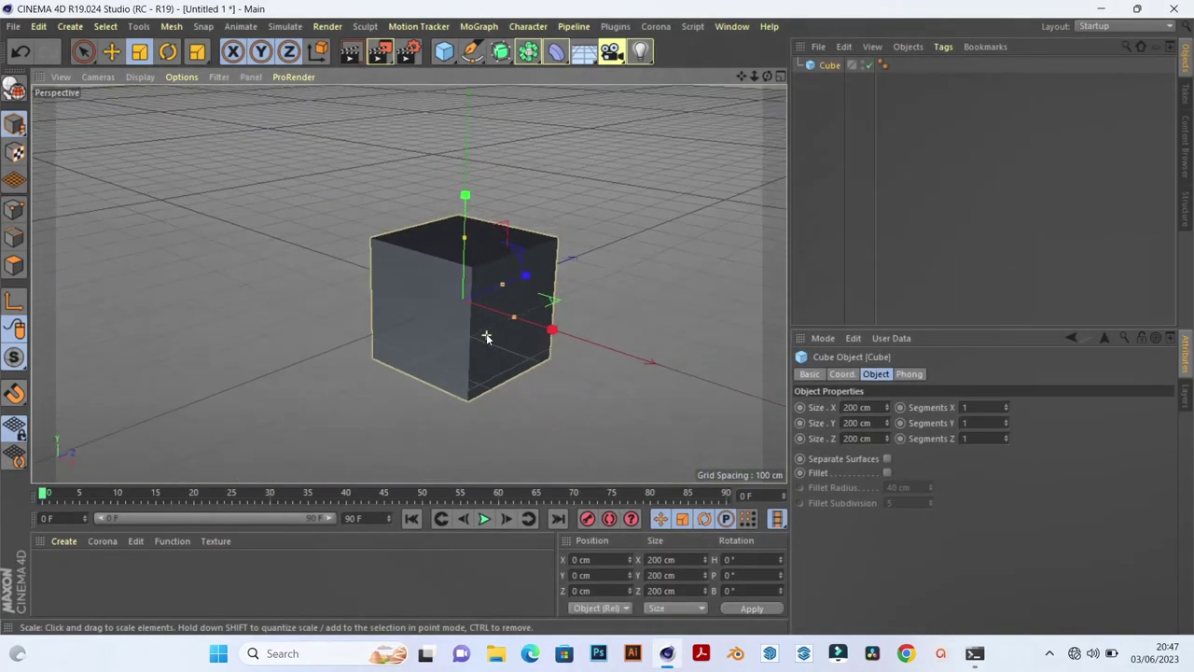
scroll(488, 338, "down", 2)
scroll(488, 339, "down", 1)
type("60")
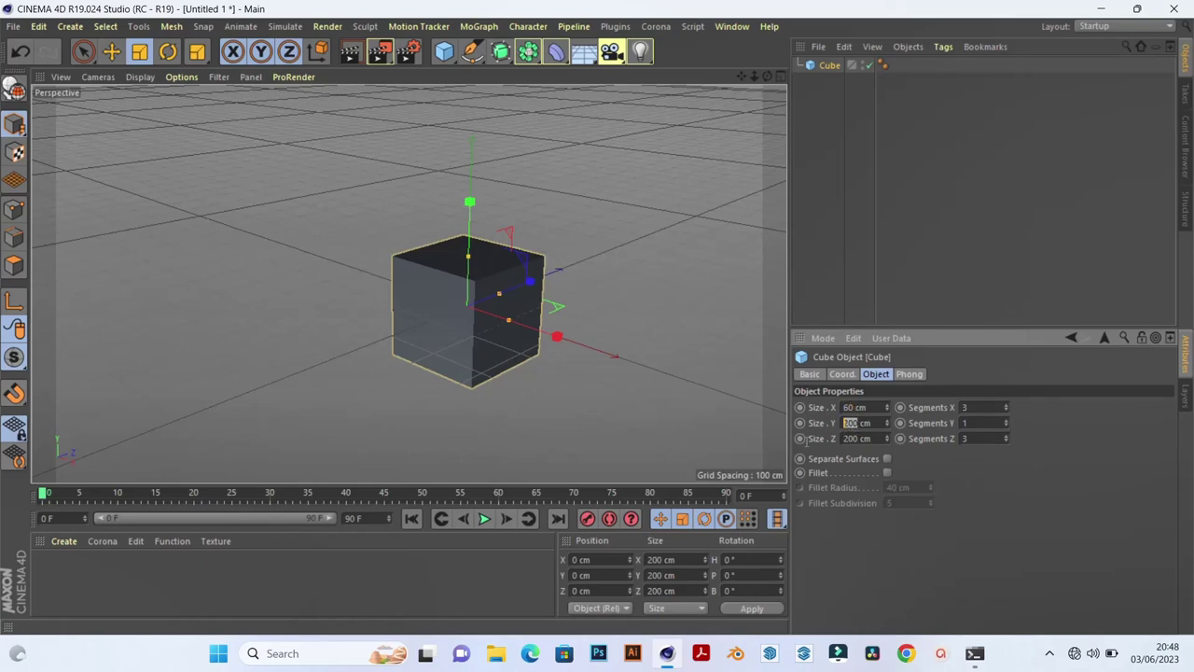
type("15")
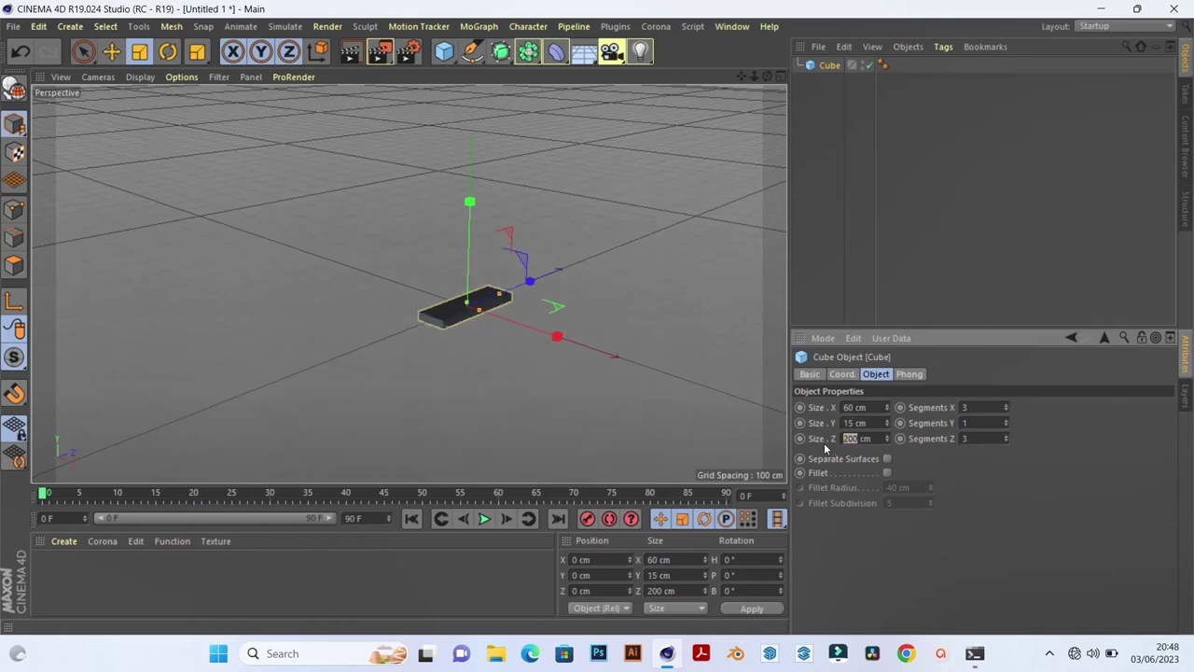
key("Tab")
type("60")
key("Return")
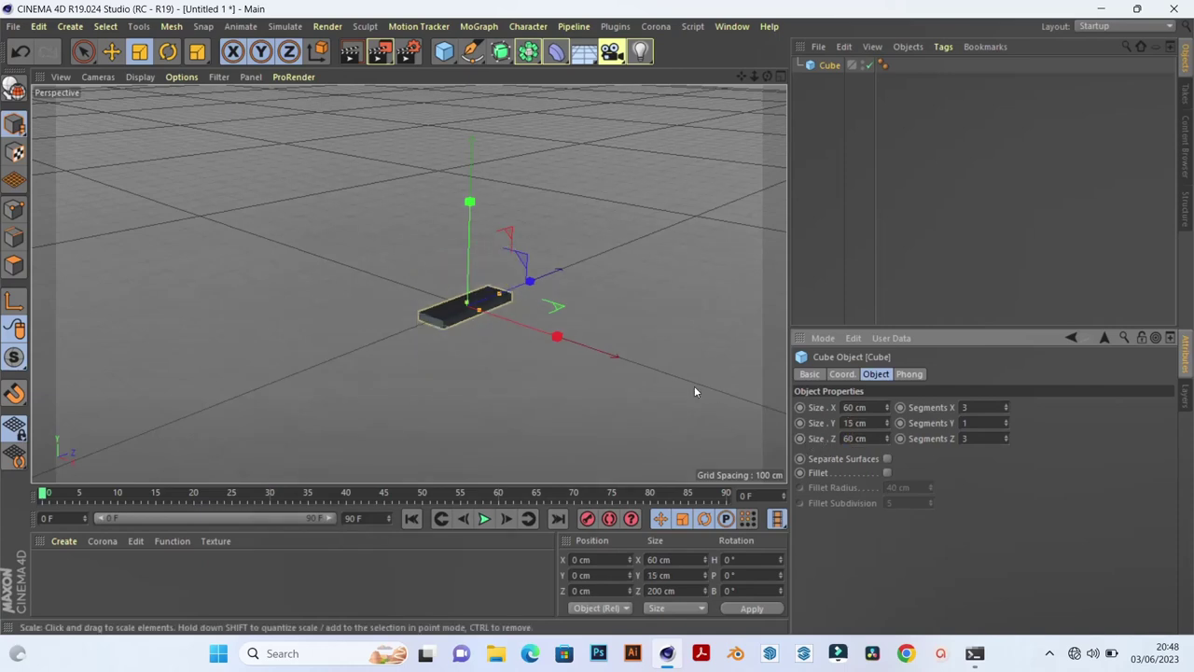
Orbit around the flat 60 × 15 × 60 cm slab and reselect it
left_click(542, 351)
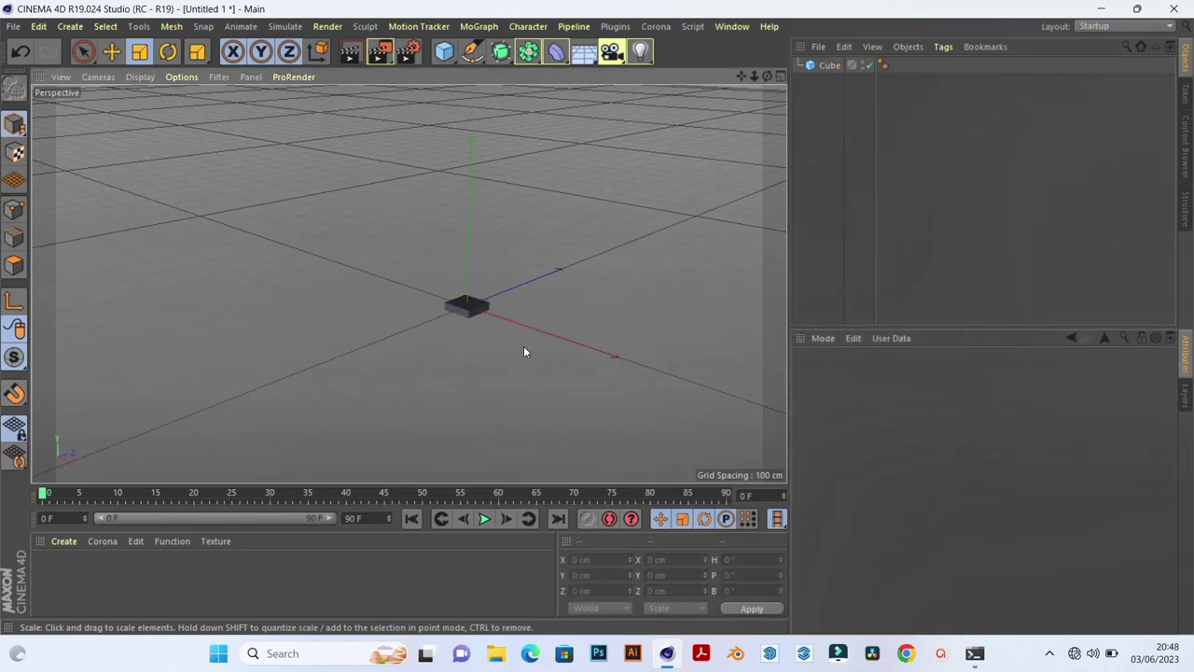
mouse_move(523, 346)
left_mouse_down("alt")
mouse_move(482, 311)
mouse_move(473, 323)
left_mouse_up("alt")
scroll(469, 323, "up", 1)
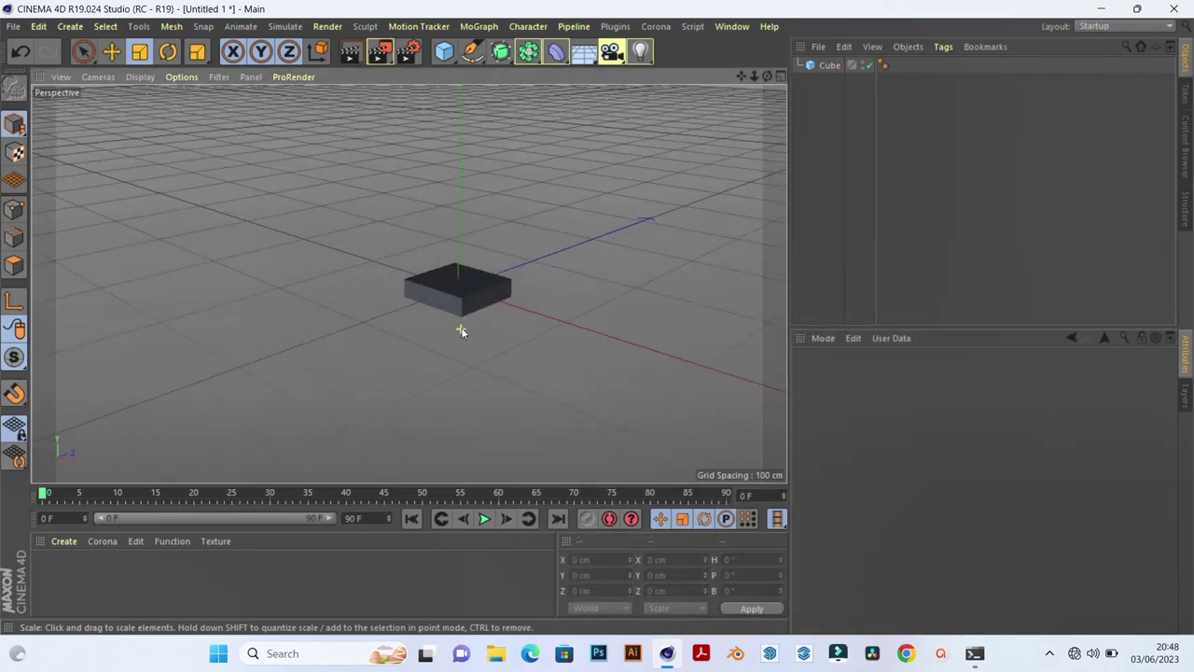
scroll(459, 330, "up", 3)
scroll(462, 309, "up", 1)
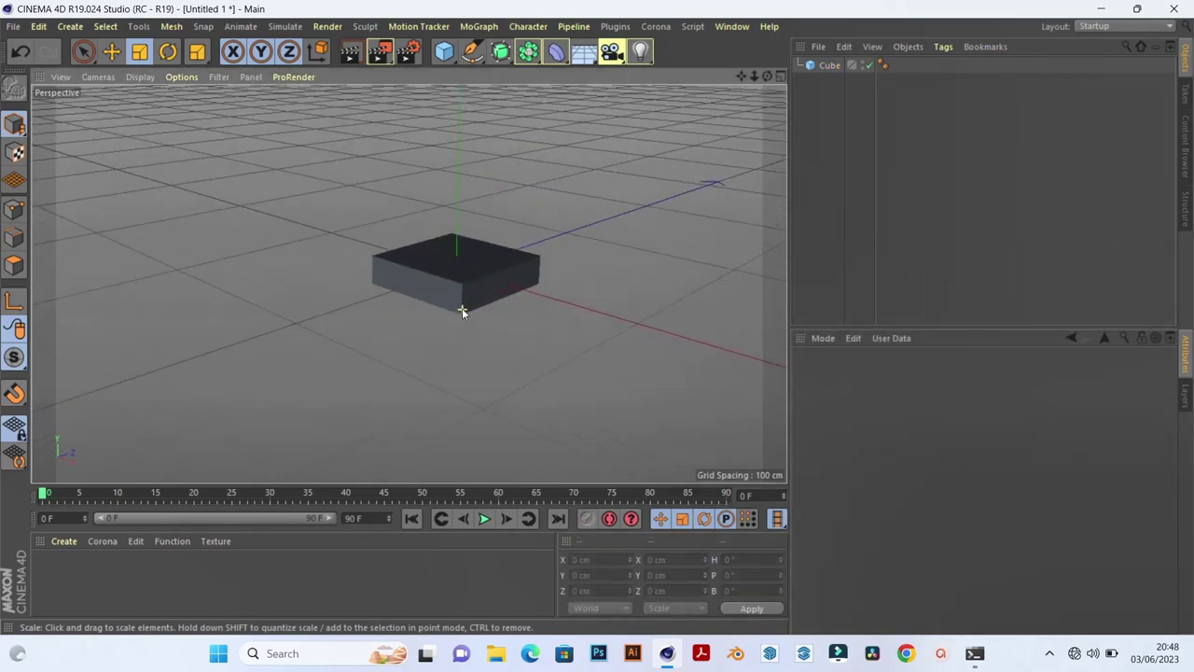
scroll(464, 303, "up", 1)
scroll(469, 298, "up", 3)
left_click(450, 278)
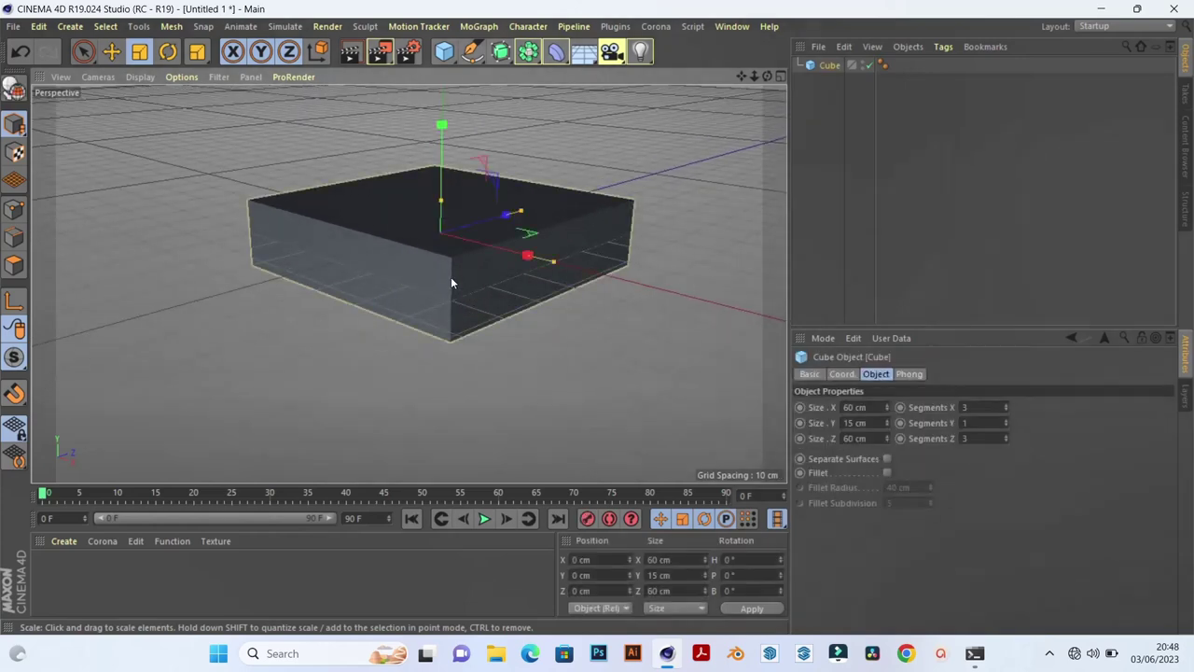
Make the cube editable and switch to Polygon mode
right_click(613, 219)
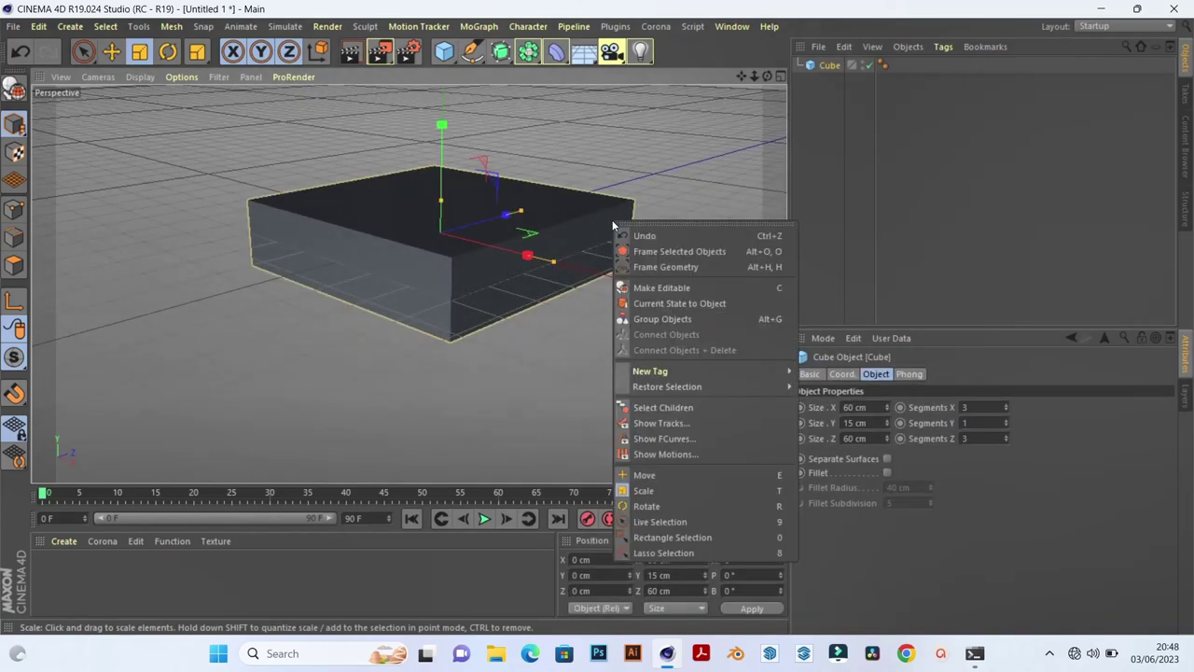
left_click(659, 287)
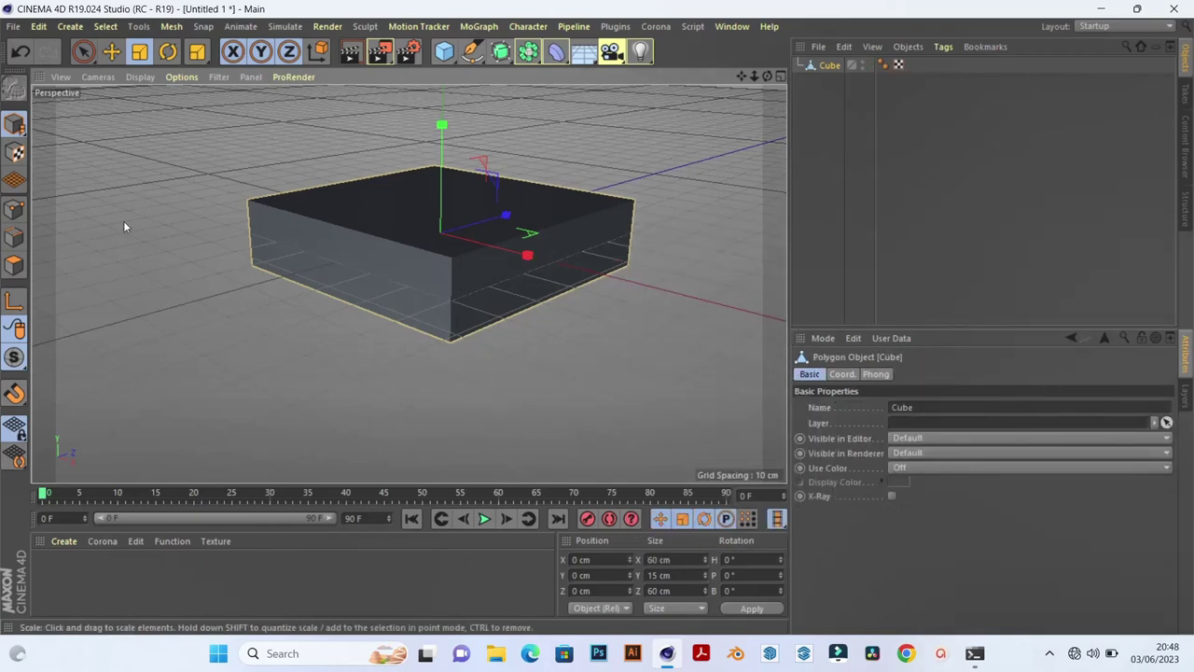
left_click(15, 267)
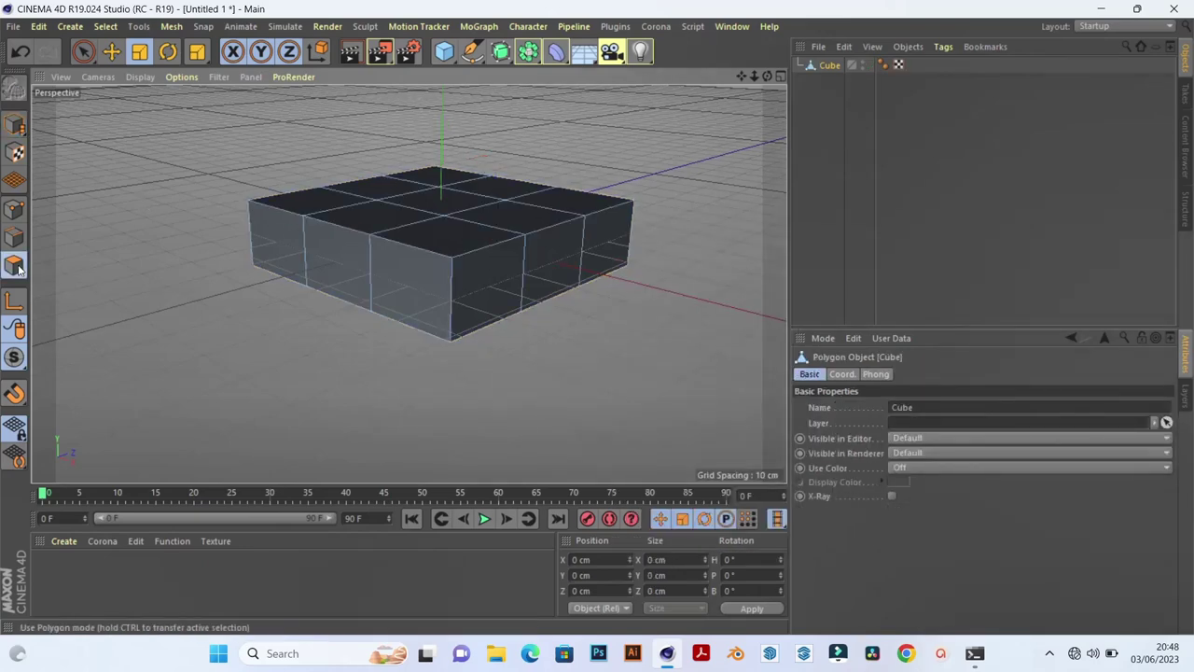
mouse_move(374, 197)
left_mouse_down("alt")
mouse_move(536, 249)
mouse_move(389, 241)
left_mouse_up("alt")
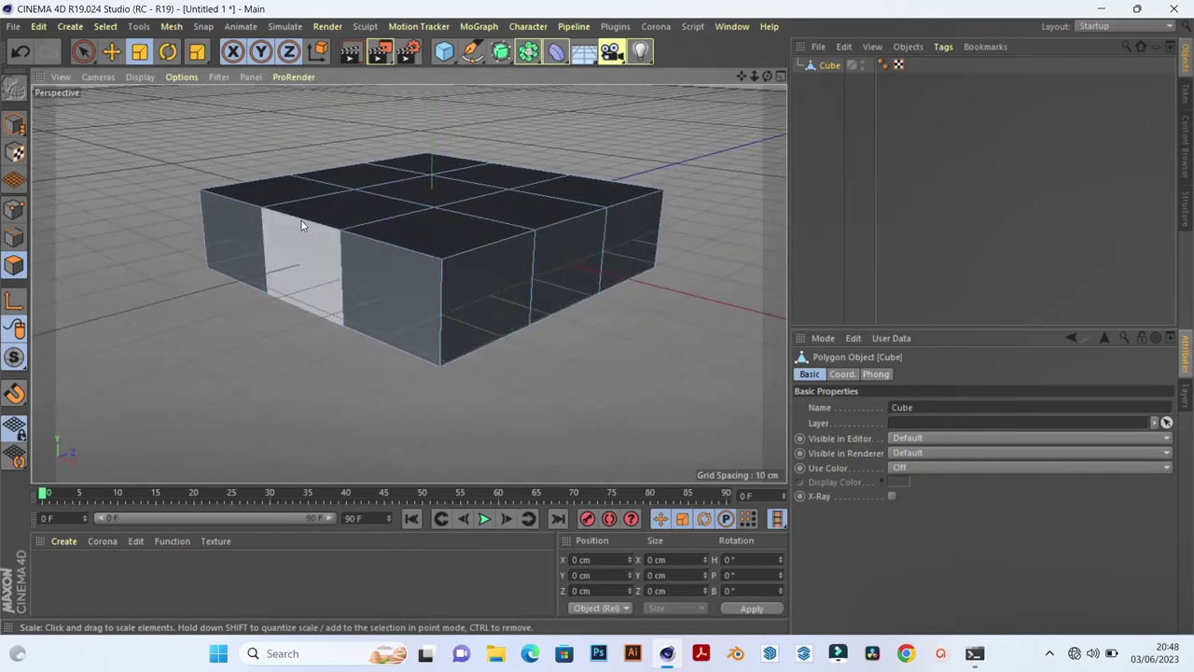
Use Loop/Path Cut to add thin edge loops near the top and bottom rims
right_click(167, 152)
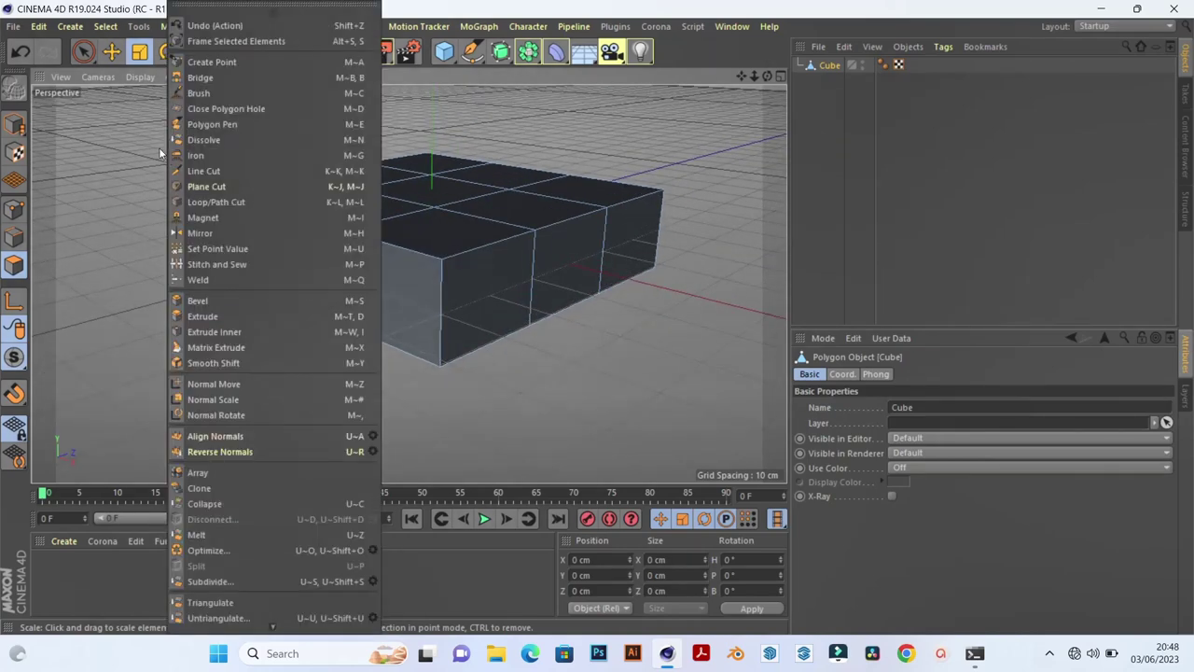
left_click(231, 202)
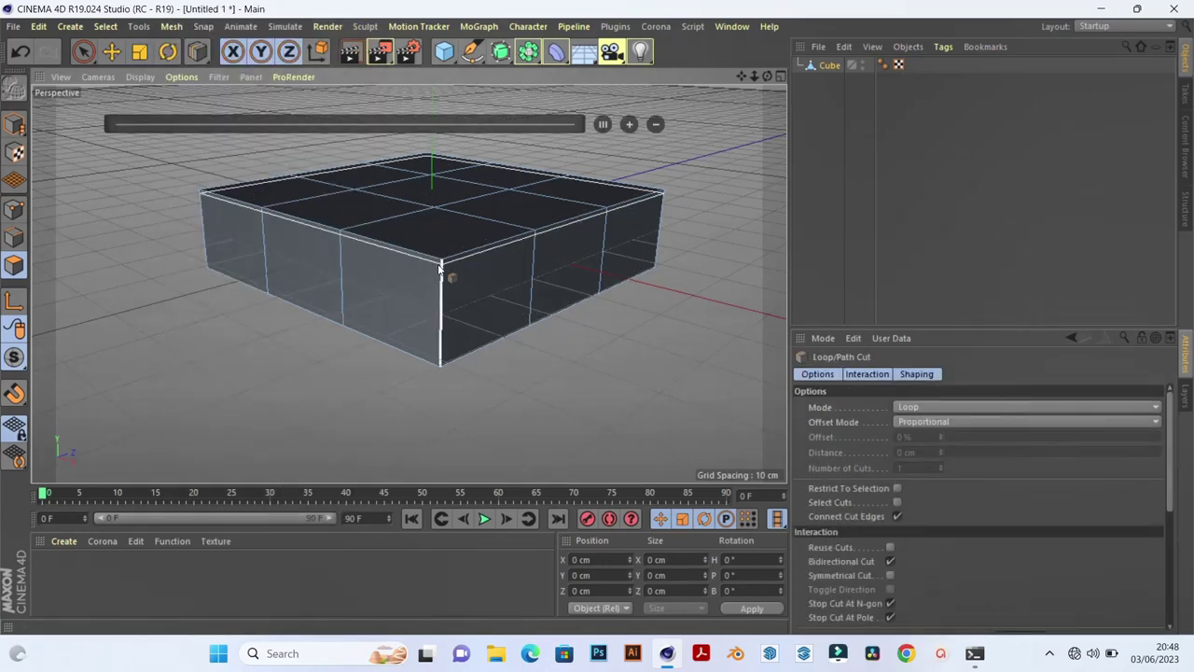
scroll(443, 269, "up", 2)
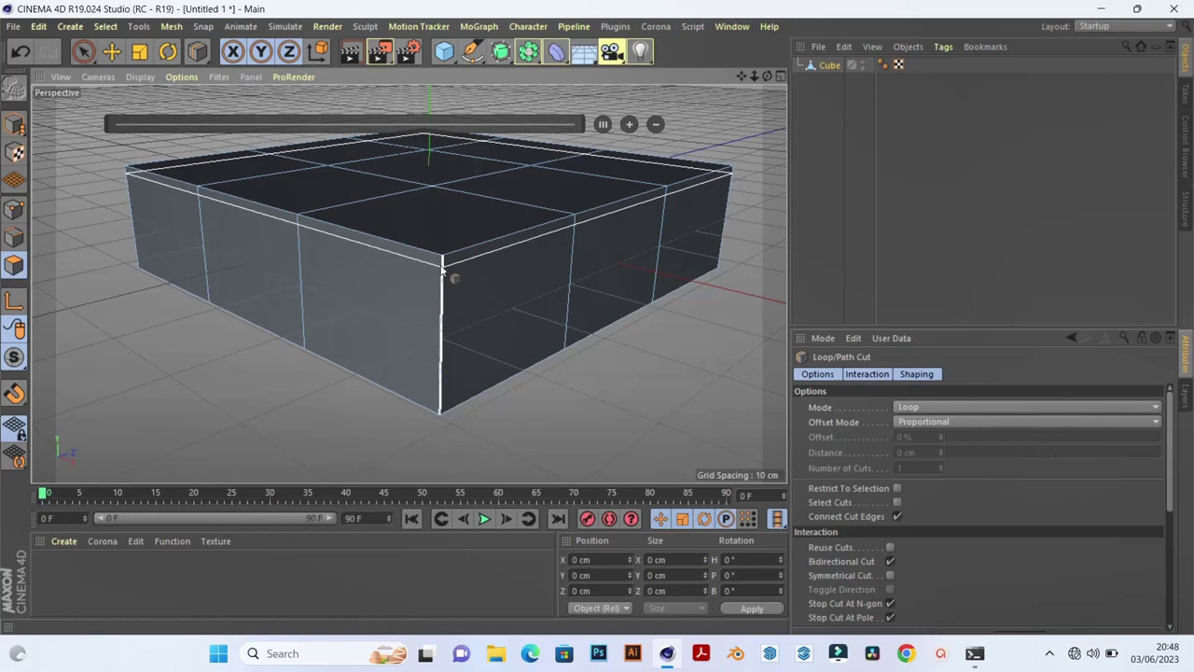
left_click(444, 269)
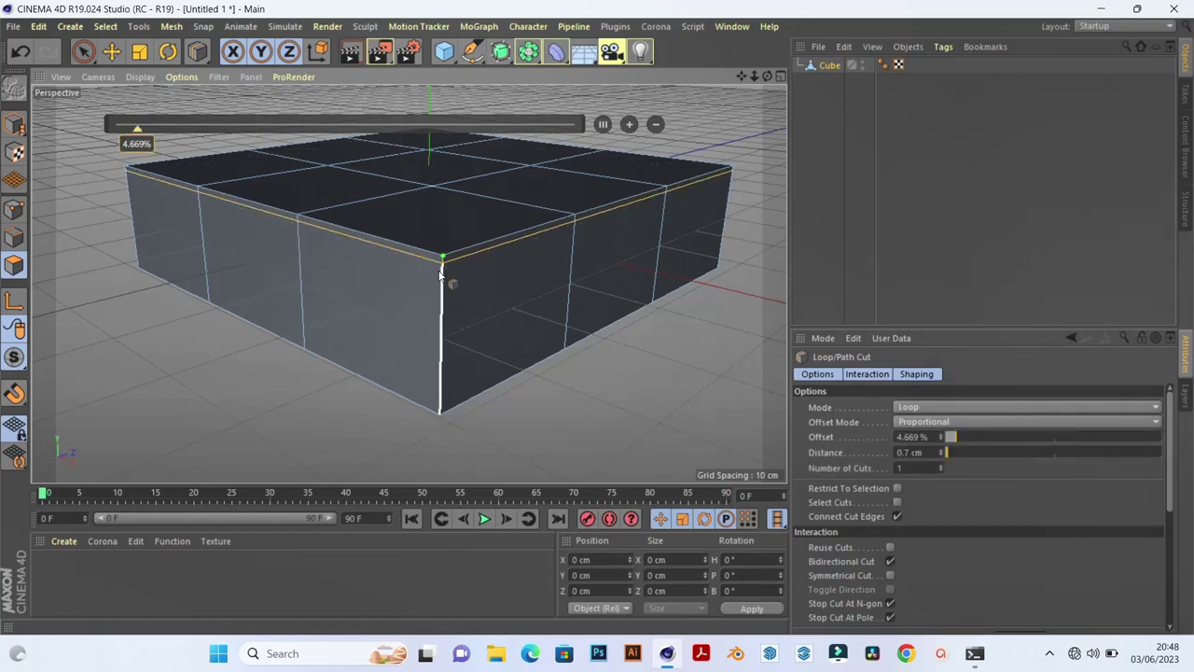
left_click_drag(443, 270, 443, 276)
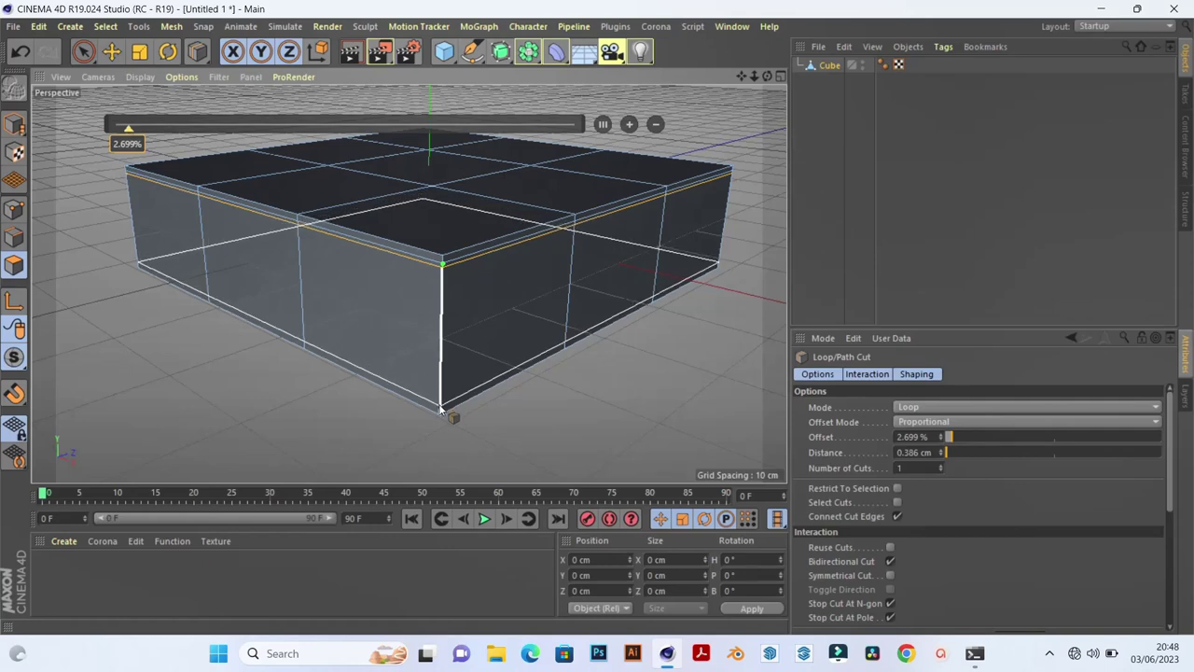
left_click(440, 411)
left_click(448, 261)
scroll(438, 270, "up", 2)
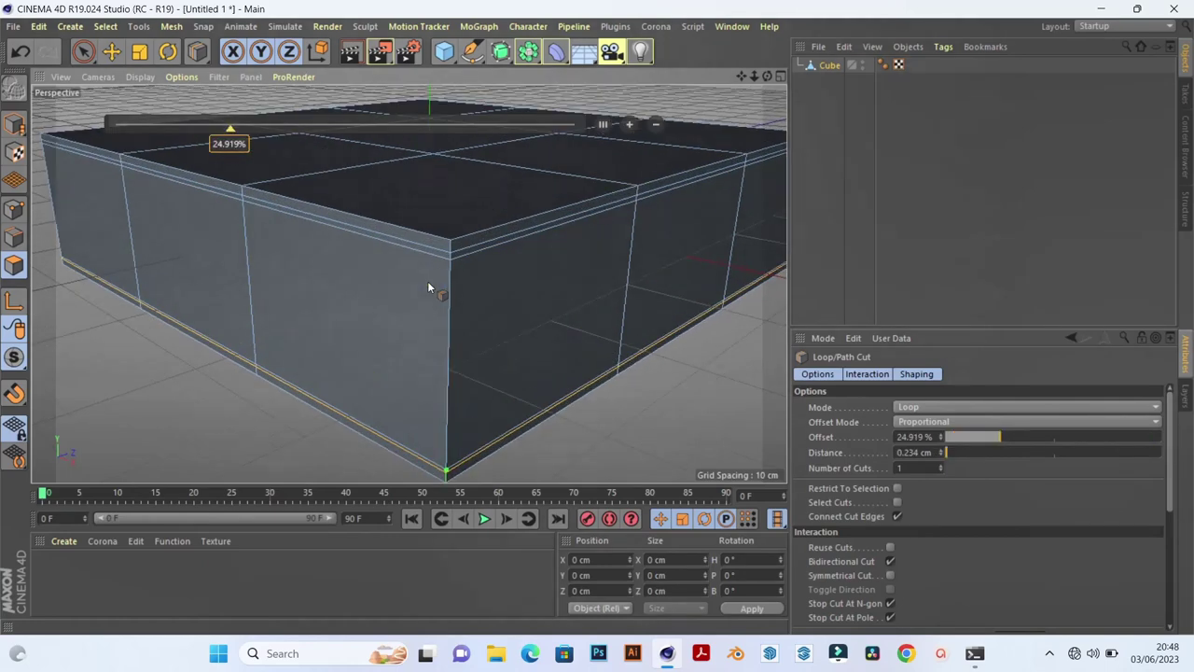
scroll(425, 284, "down", 4)
scroll(420, 285, "up", 2)
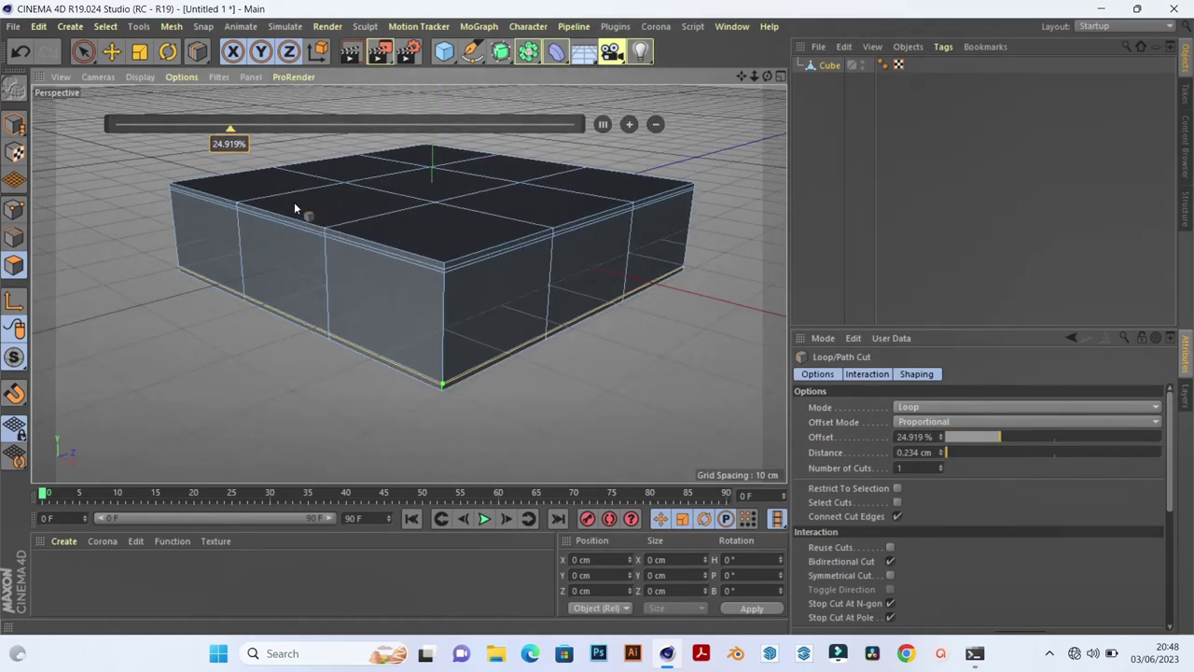
With the Move tool, select all nine top polygons of the slab
left_click(116, 55)
scroll(263, 191, "up", 1)
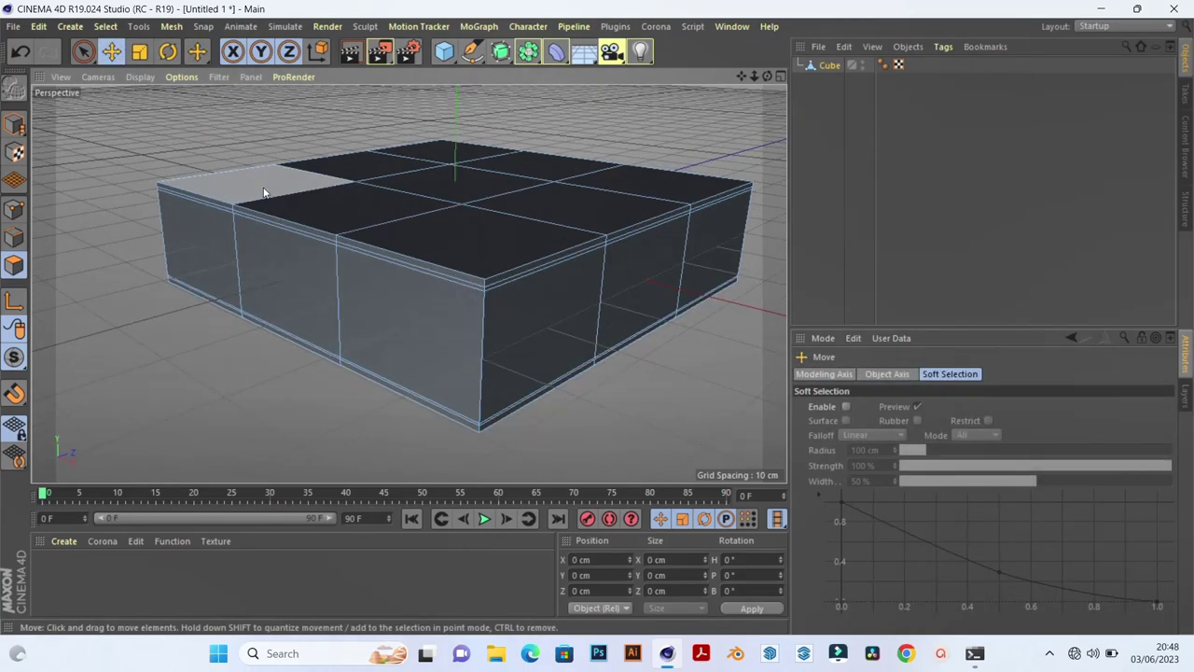
left_click(263, 191)
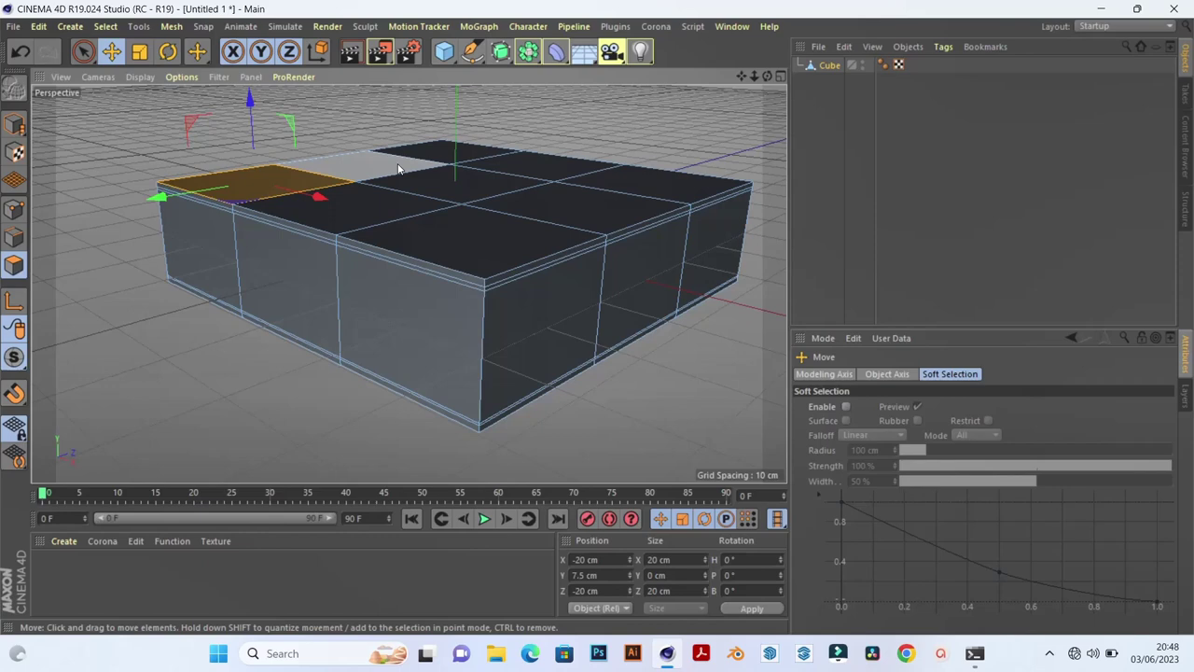
left_click(428, 148, "shift")
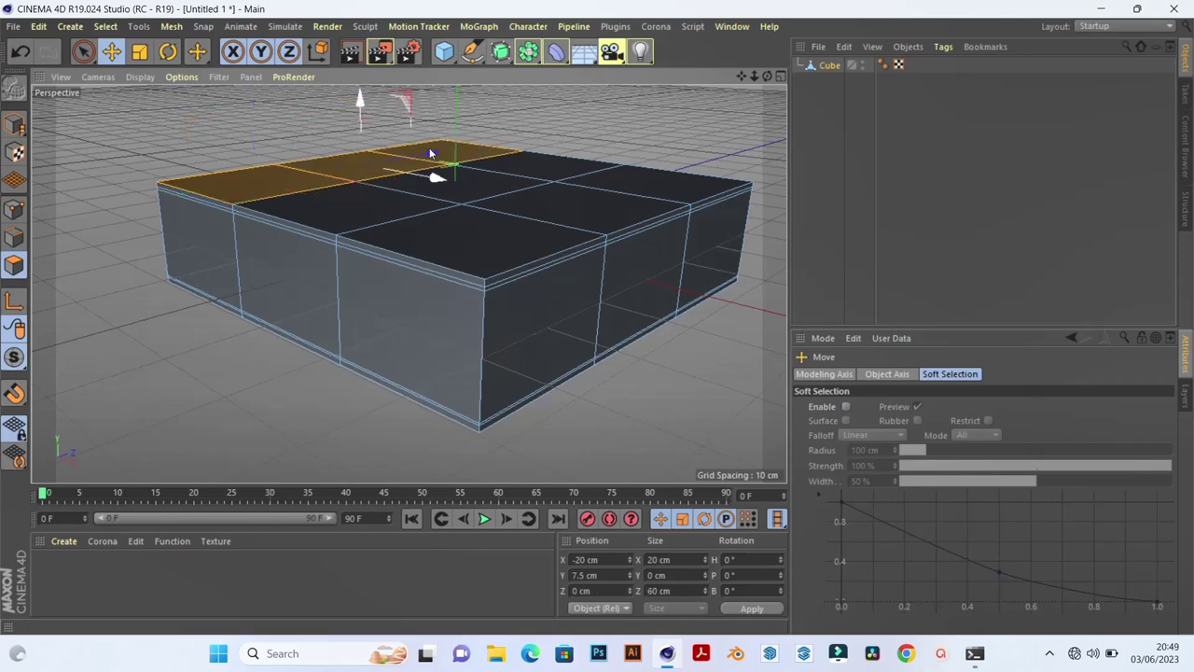
left_click(379, 205, "shift")
left_click(485, 186, "shift")
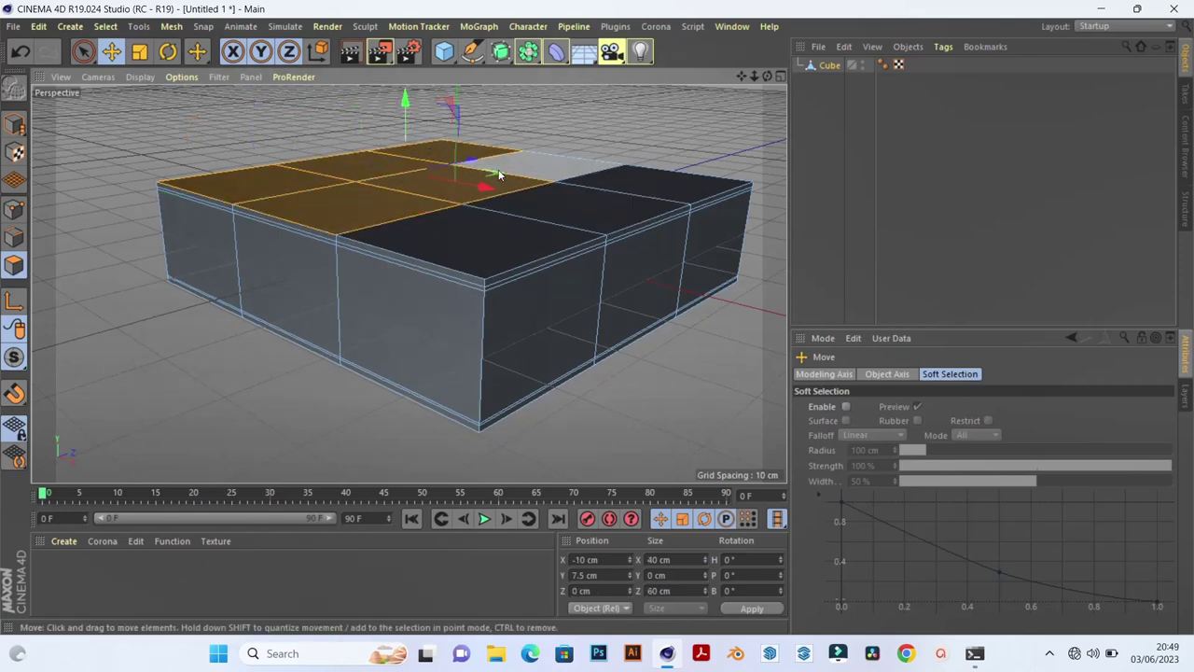
left_click(542, 161, "shift")
left_click(517, 237, "shift")
left_click(565, 216, "shift")
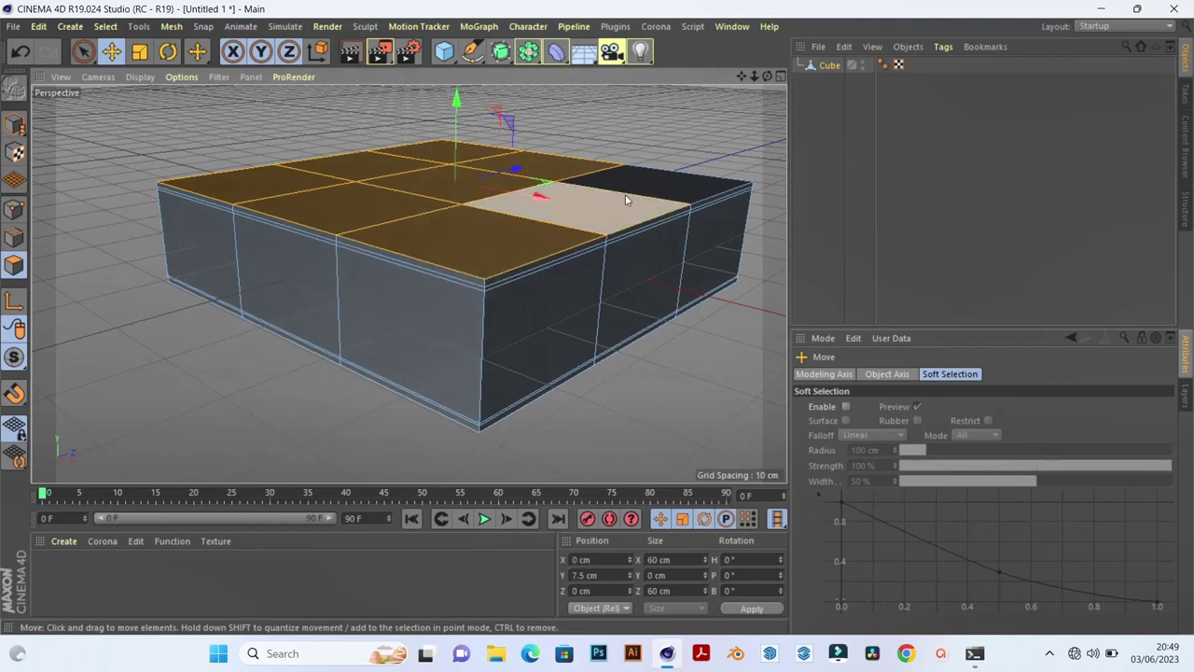
left_click(648, 187, "shift")
Extrude Inner the nine top faces by -0.28 cm
right_click(513, 178)
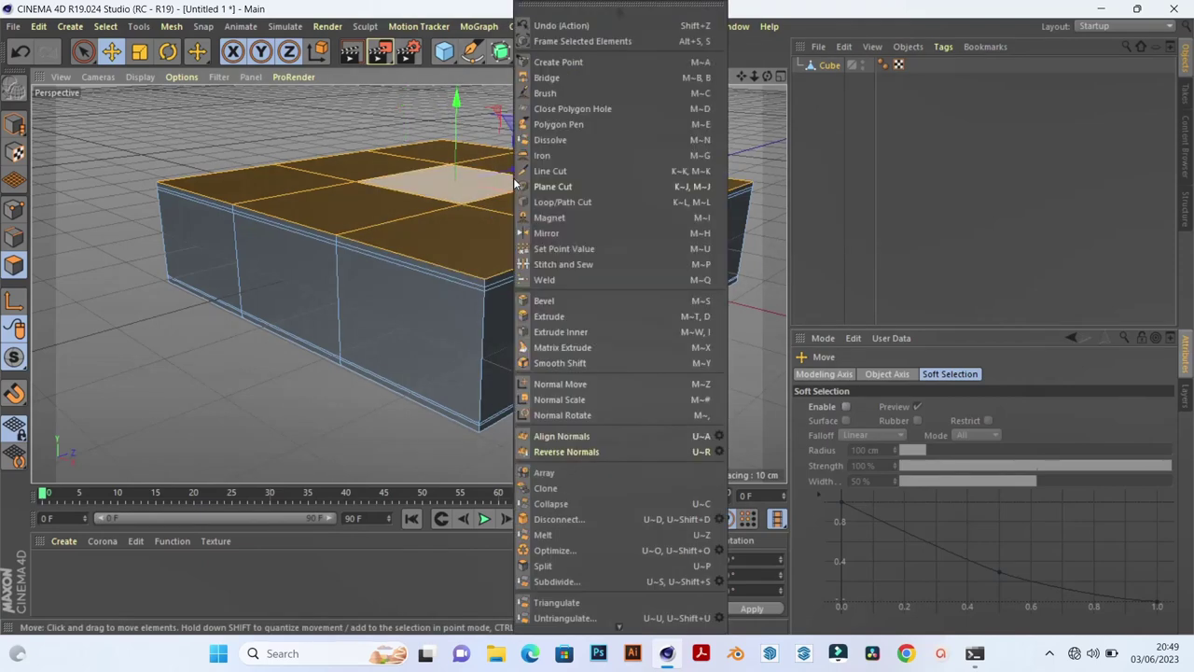
left_click(585, 338)
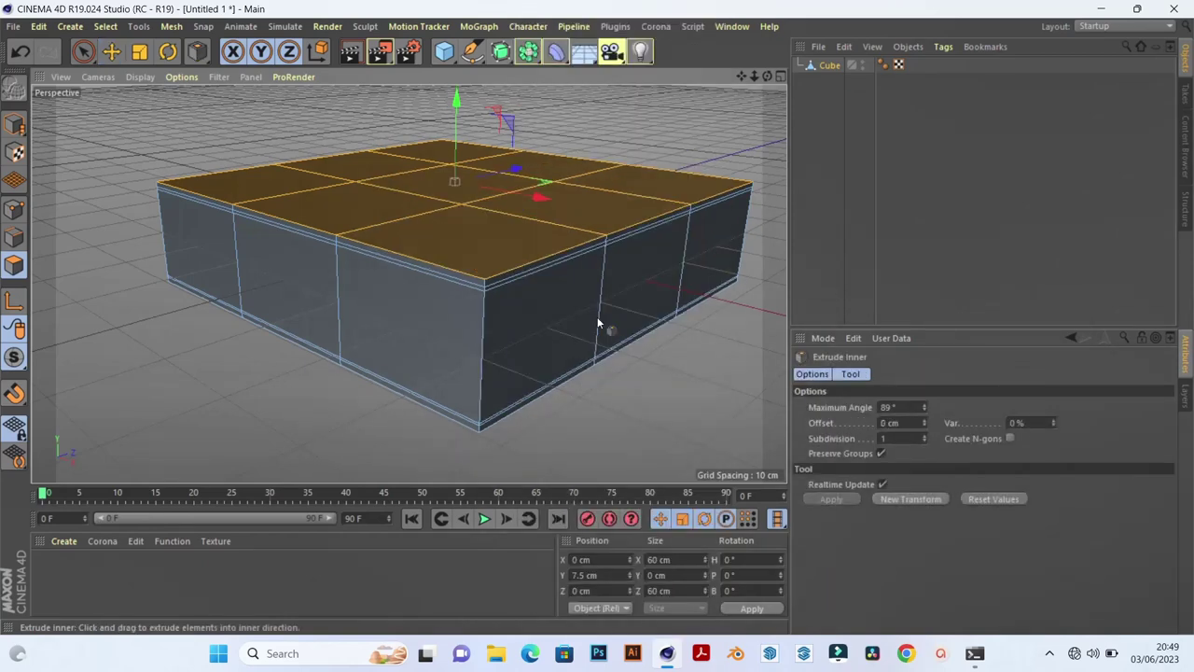
left_click_drag(600, 324, 599, 324)
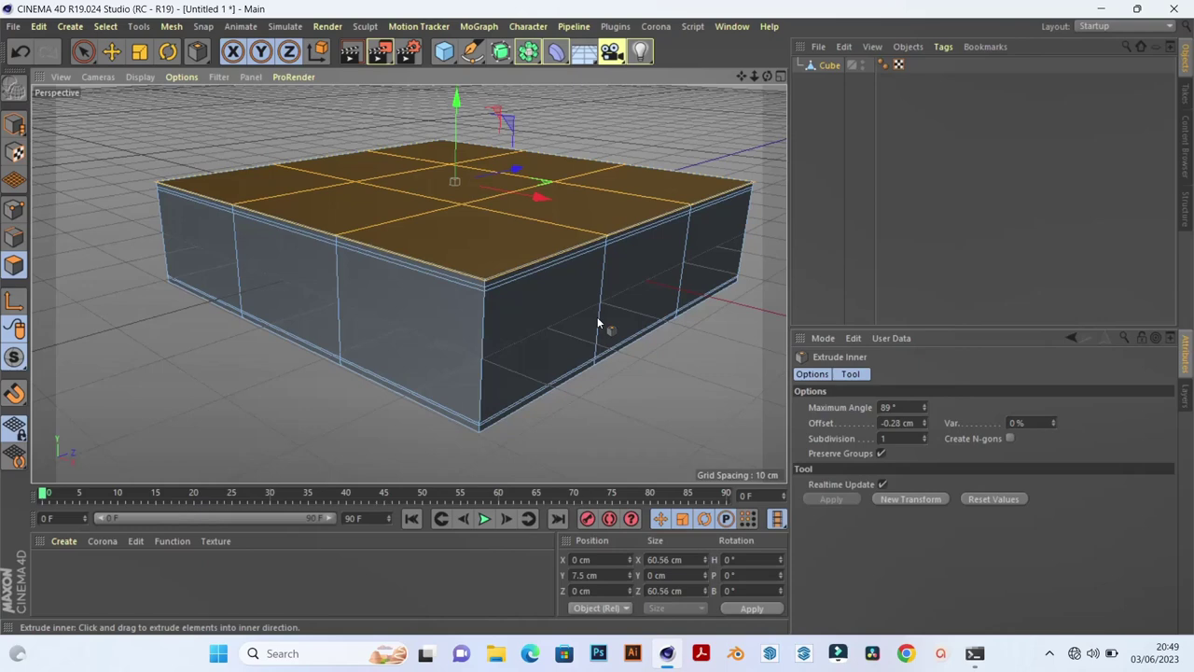
Extrude the top faces with a -0.67 cm offset to sink them slightly
right_click(491, 226)
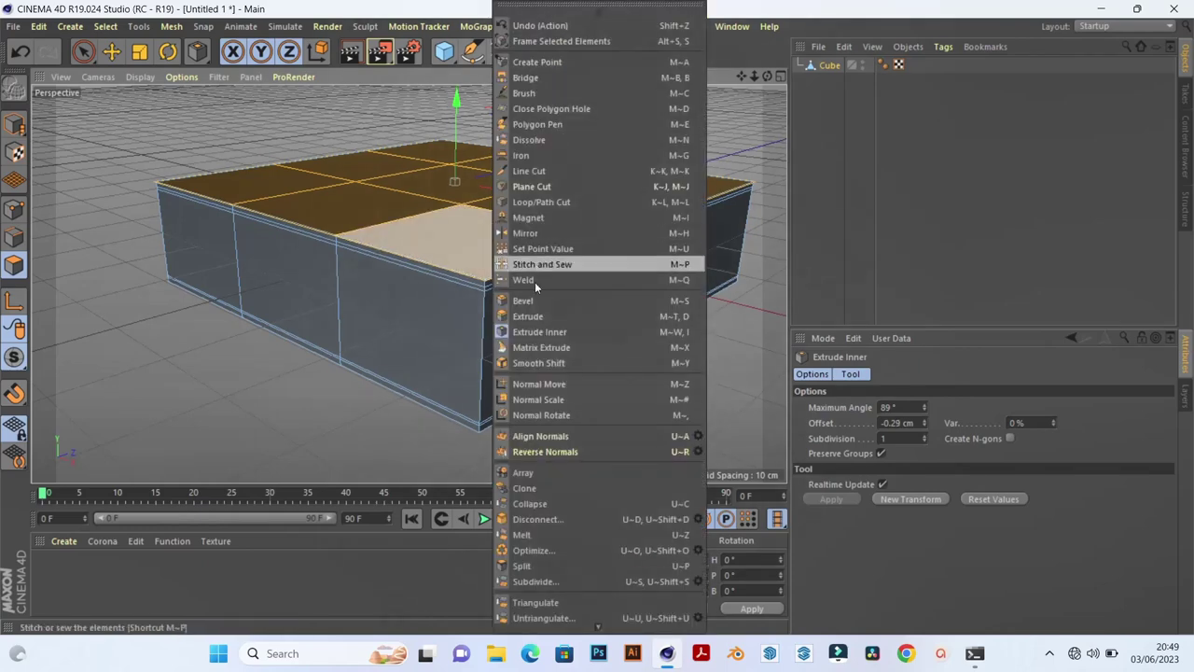
left_click(537, 318)
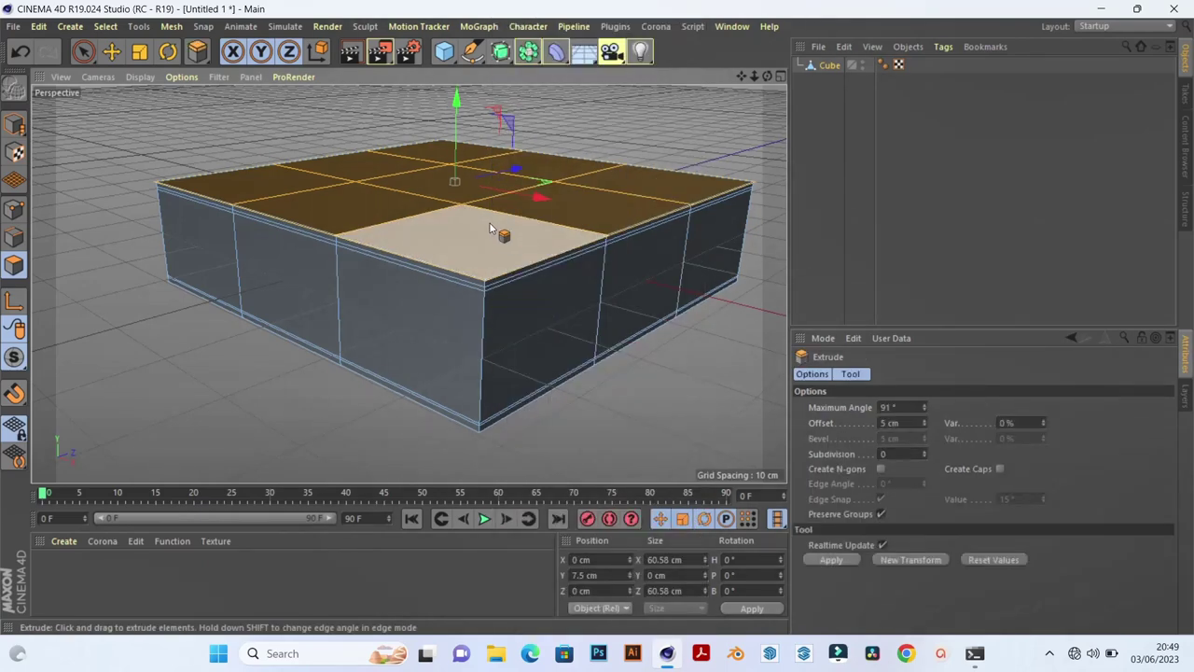
left_click_drag(598, 318, 608, 326)
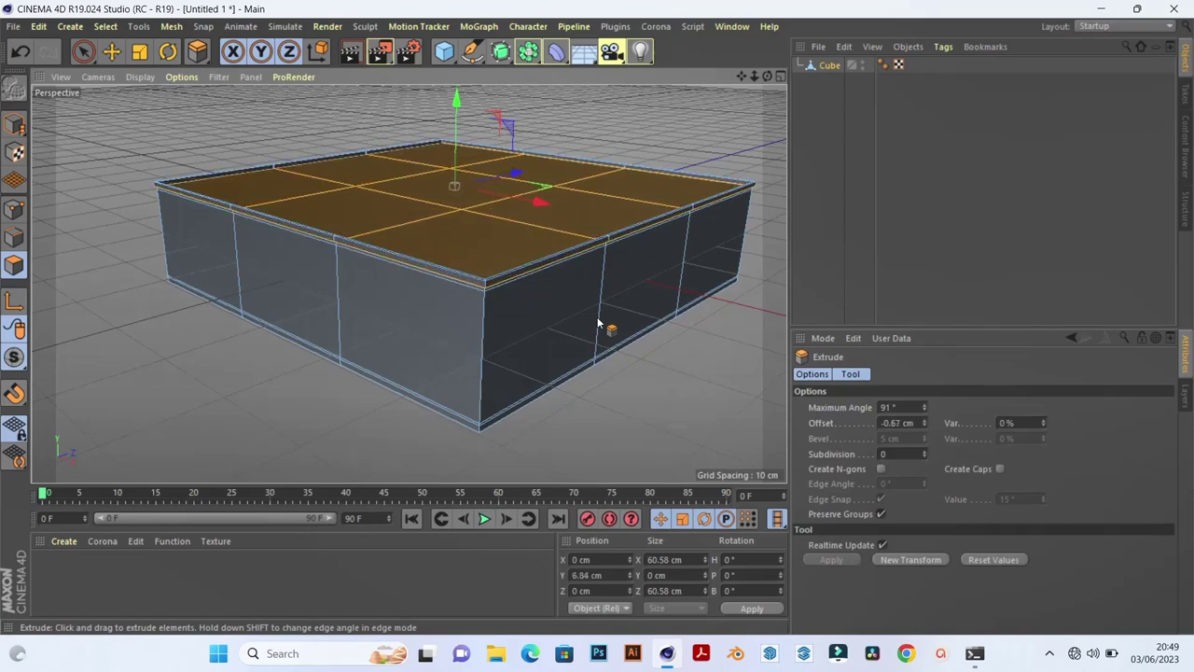
scroll(486, 217, "down", 1)
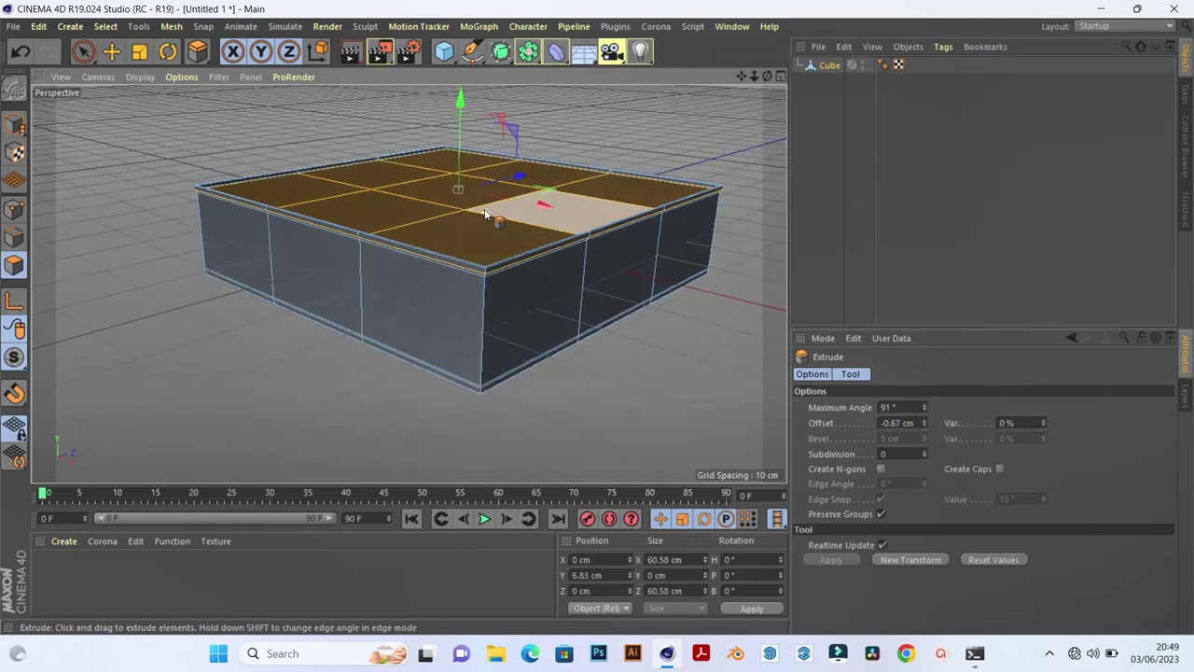
Deselect, then select the four corner tiles and the center tile on top
left_click(346, 123)
left_click(305, 192)
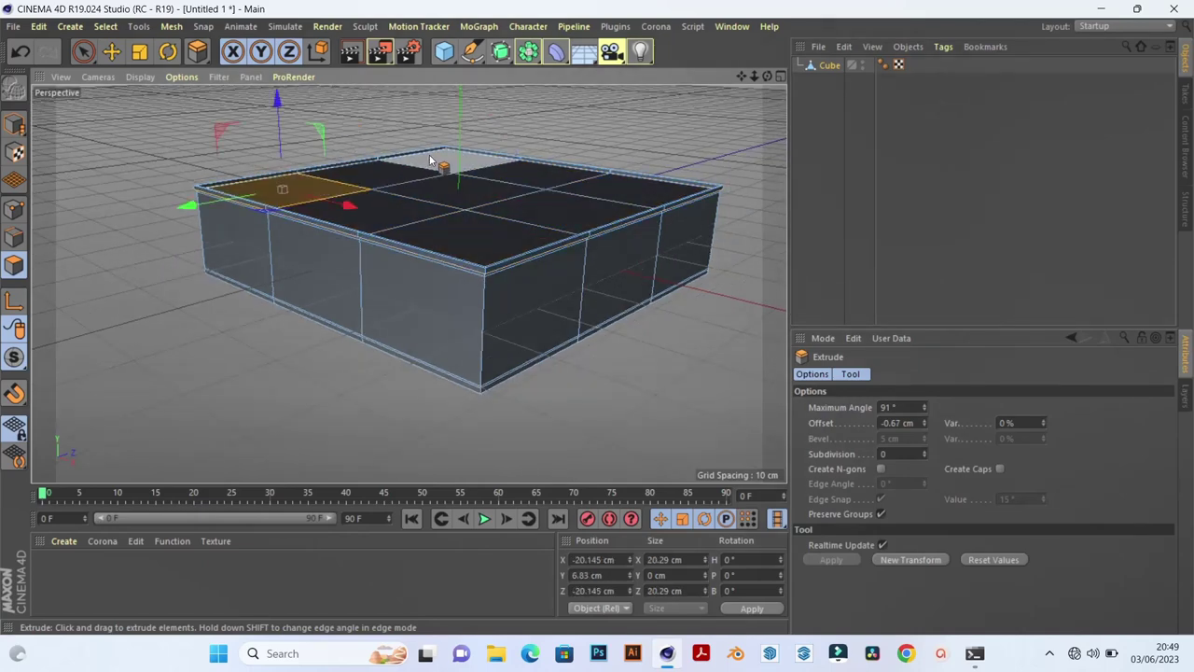
left_click(431, 161, "shift")
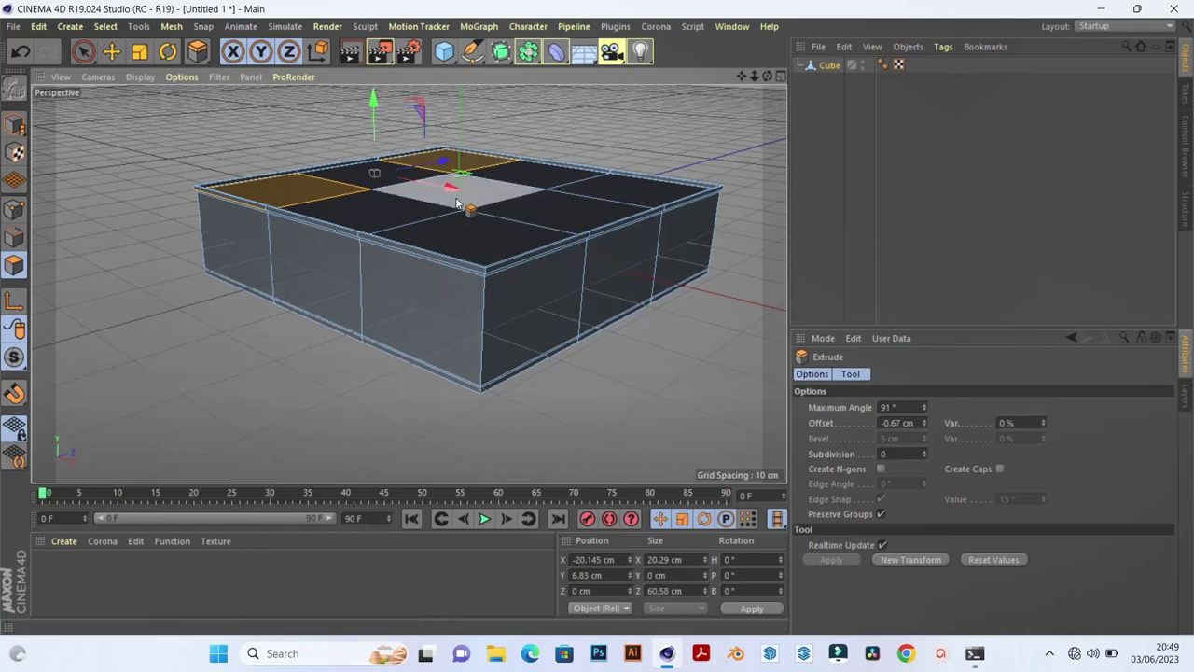
left_click(488, 198, "shift")
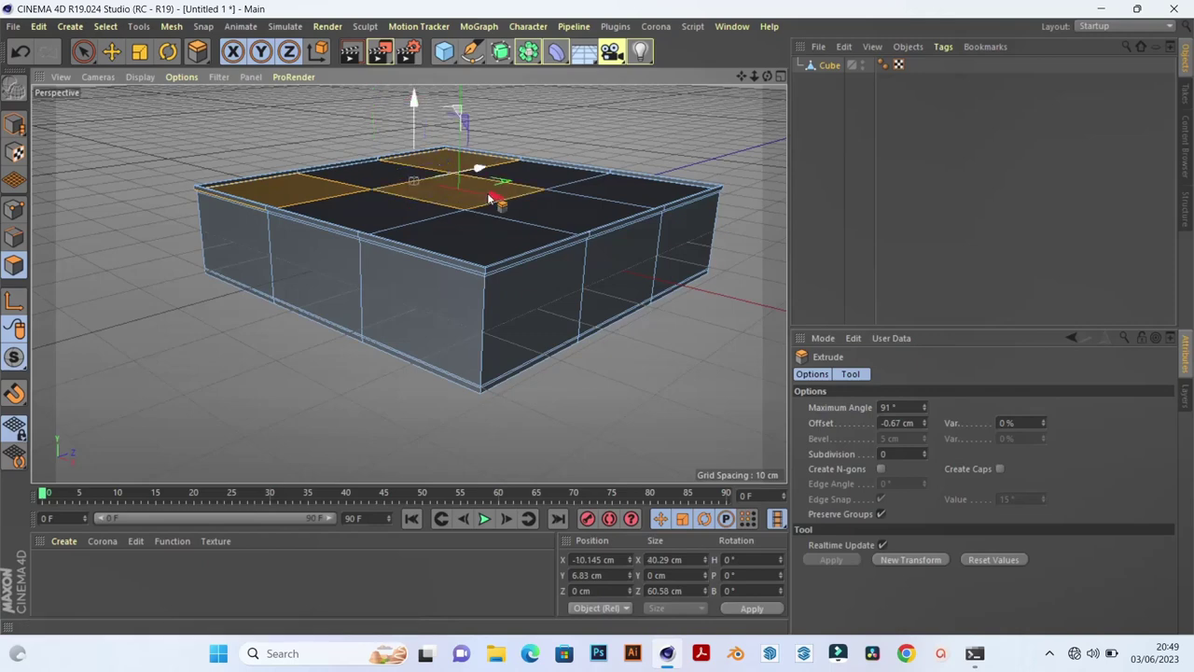
left_click(620, 191, "shift")
left_click(490, 247, "shift")
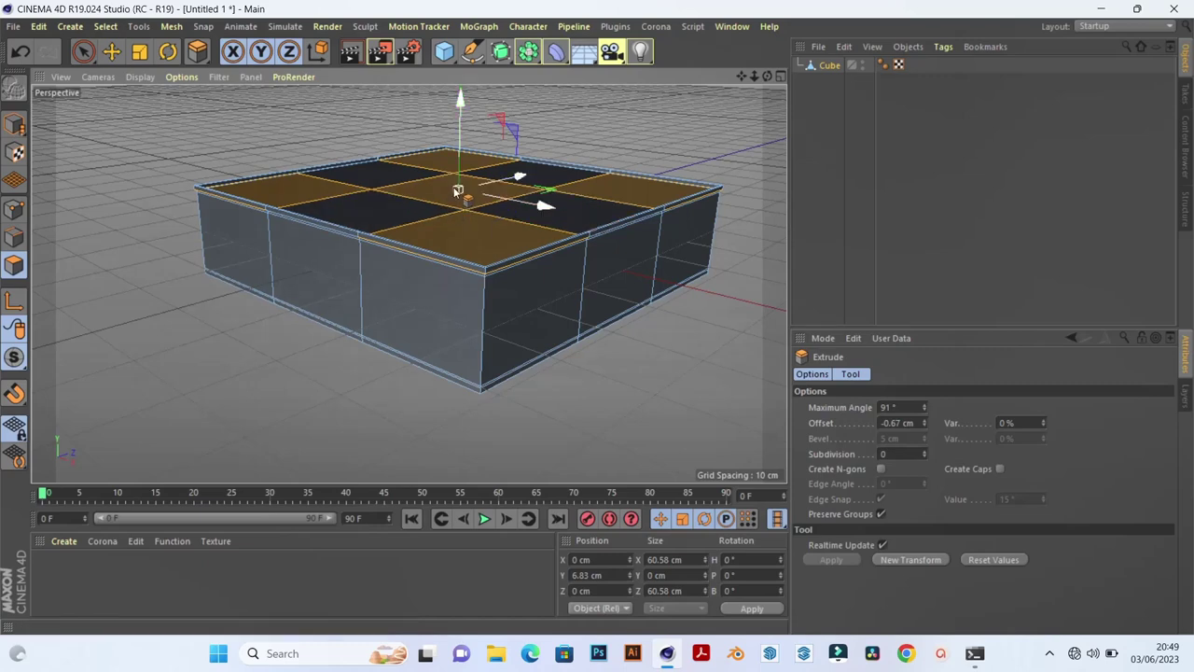
Bevel the five selected tiles, raising them with about 2.03 cm offset and extrusion
right_click(551, 141)
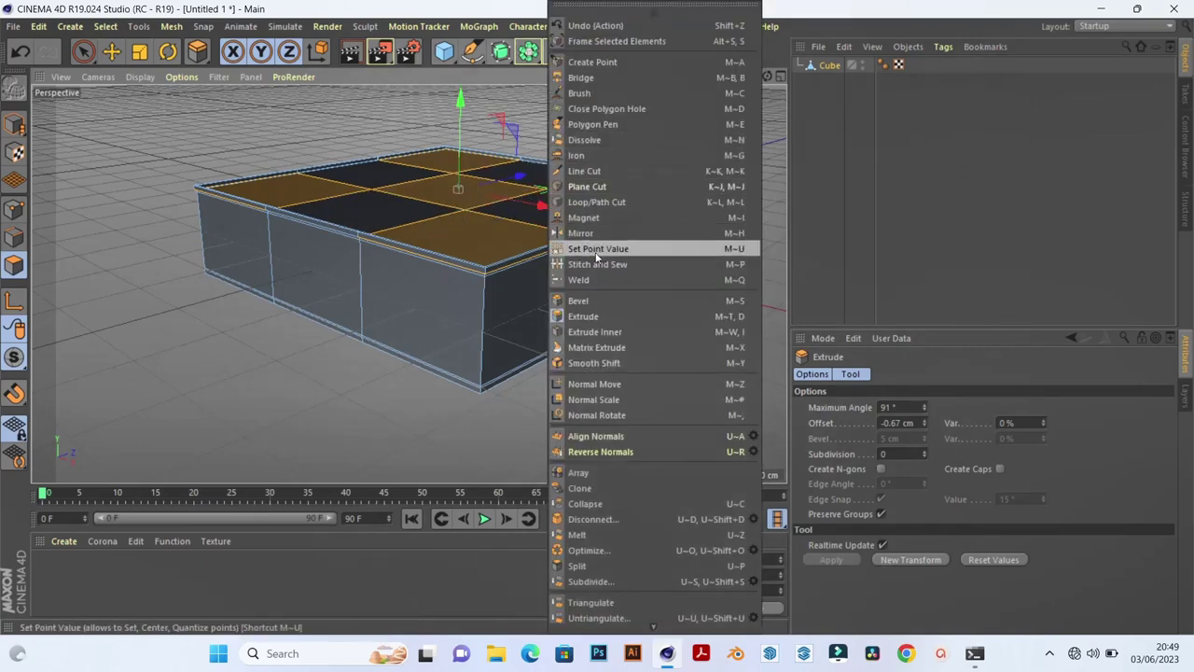
left_click(594, 302)
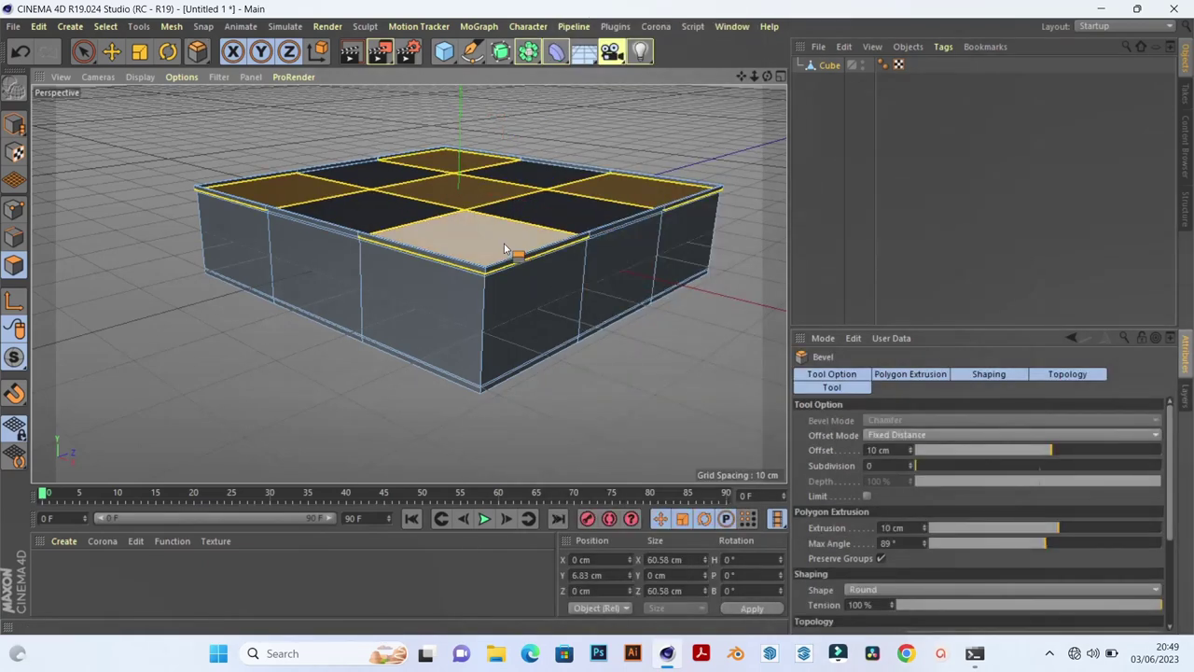
left_click_drag(503, 248, 502, 223)
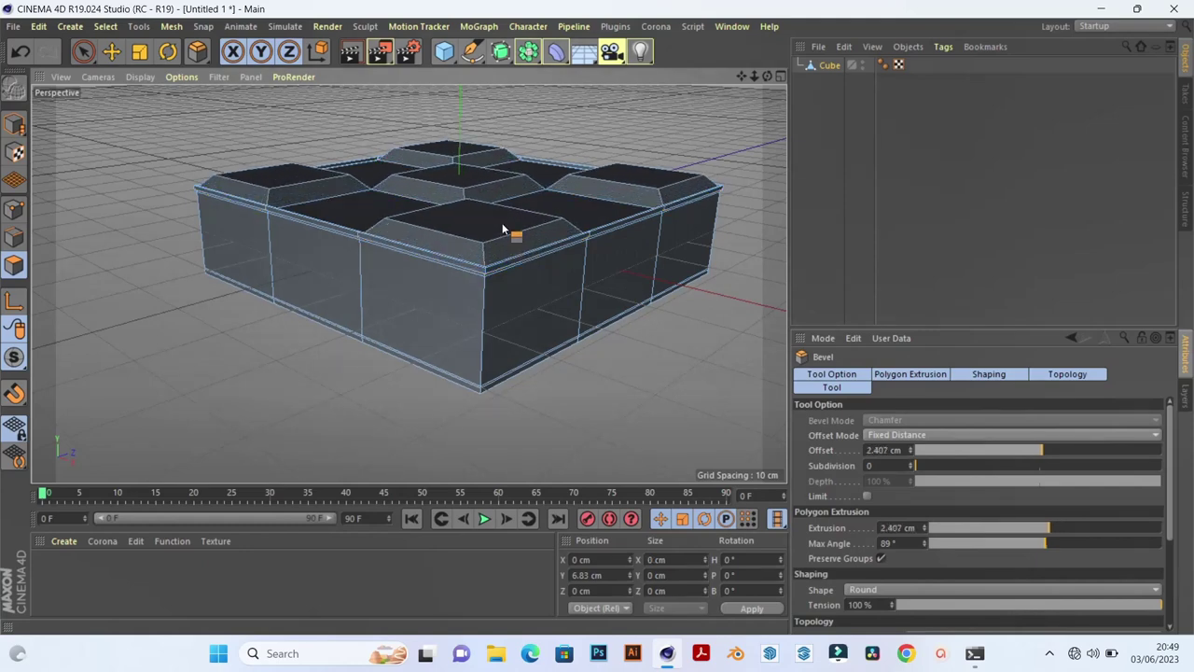
left_click_drag(502, 231, 504, 227)
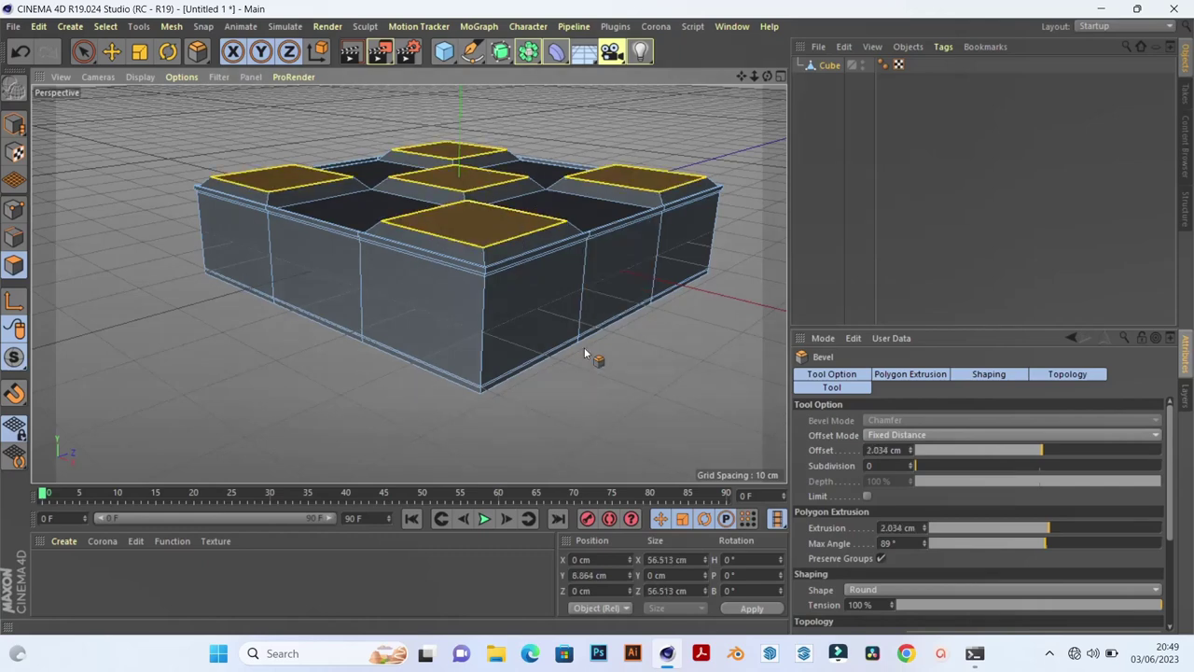
Select the four remaining tiles and bevel them with the same settings via New Transform
left_click(553, 392)
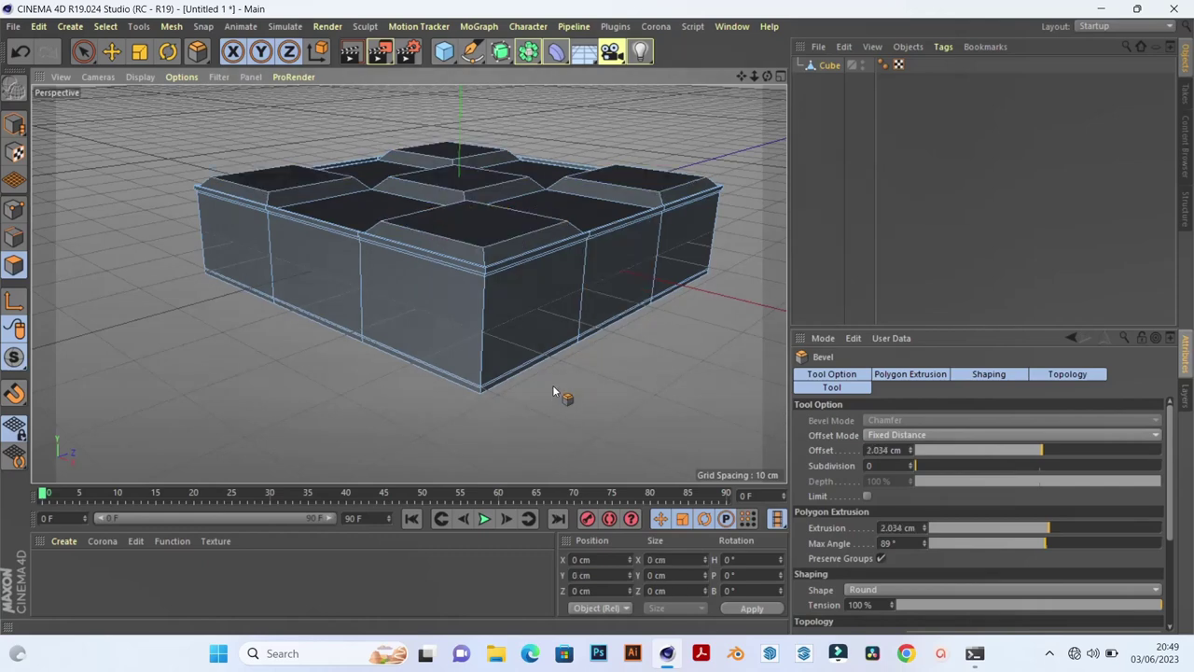
left_click(387, 211)
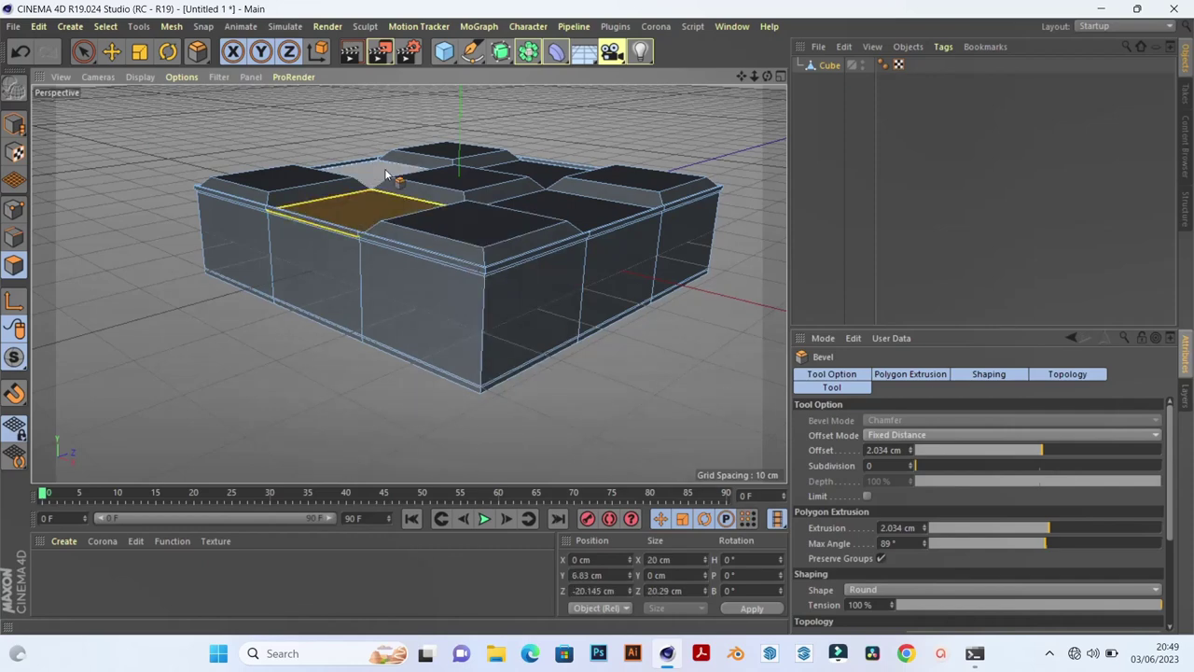
left_click(385, 173, "shift")
left_click(537, 175, "shift")
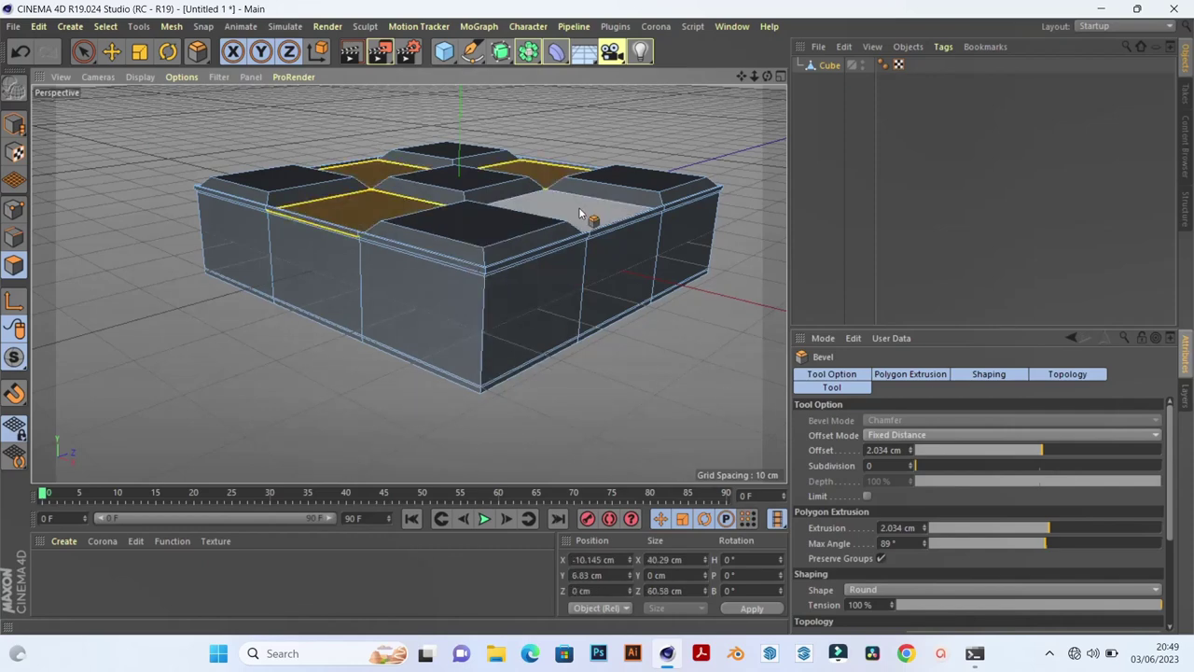
left_click(579, 214, "shift")
scroll(858, 528, "down", 2)
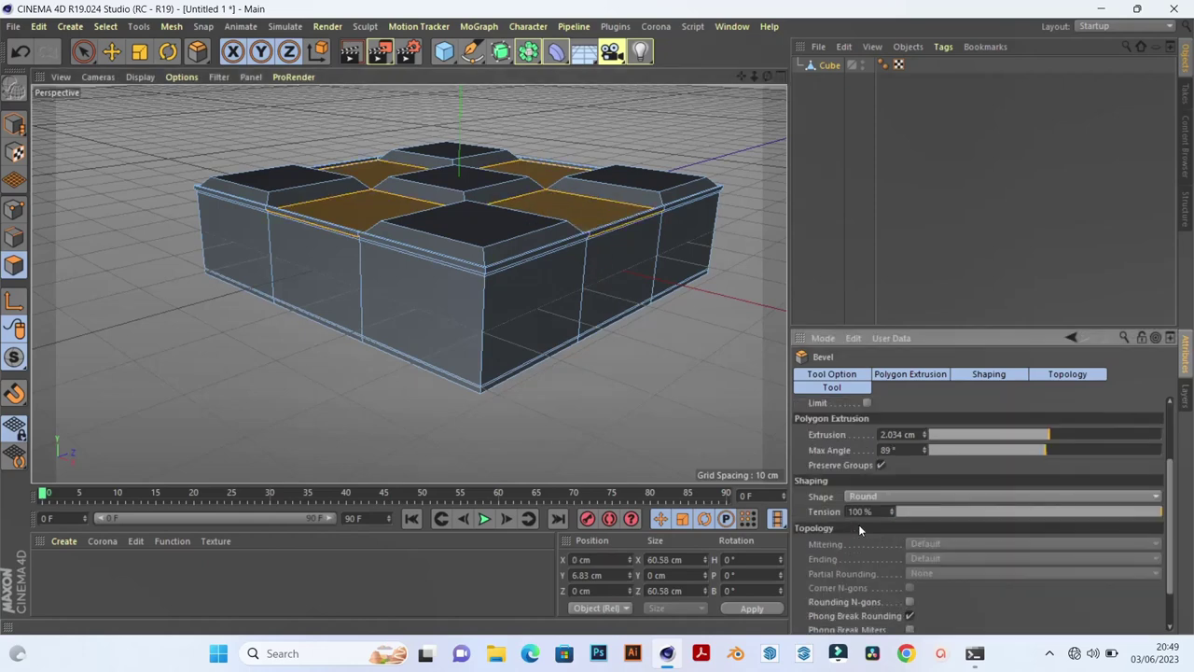
scroll(859, 525, "down", 1)
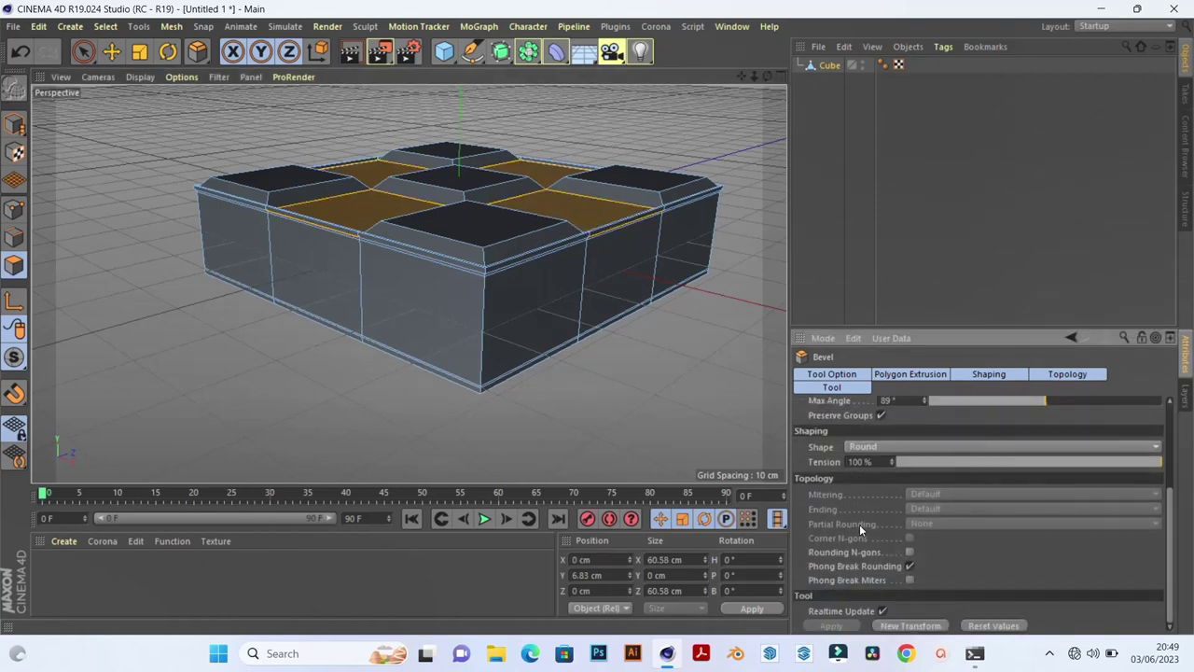
left_click(913, 626)
left_click_drag(660, 391, 487, 228, "alt")
scroll(486, 229, "down", 2)
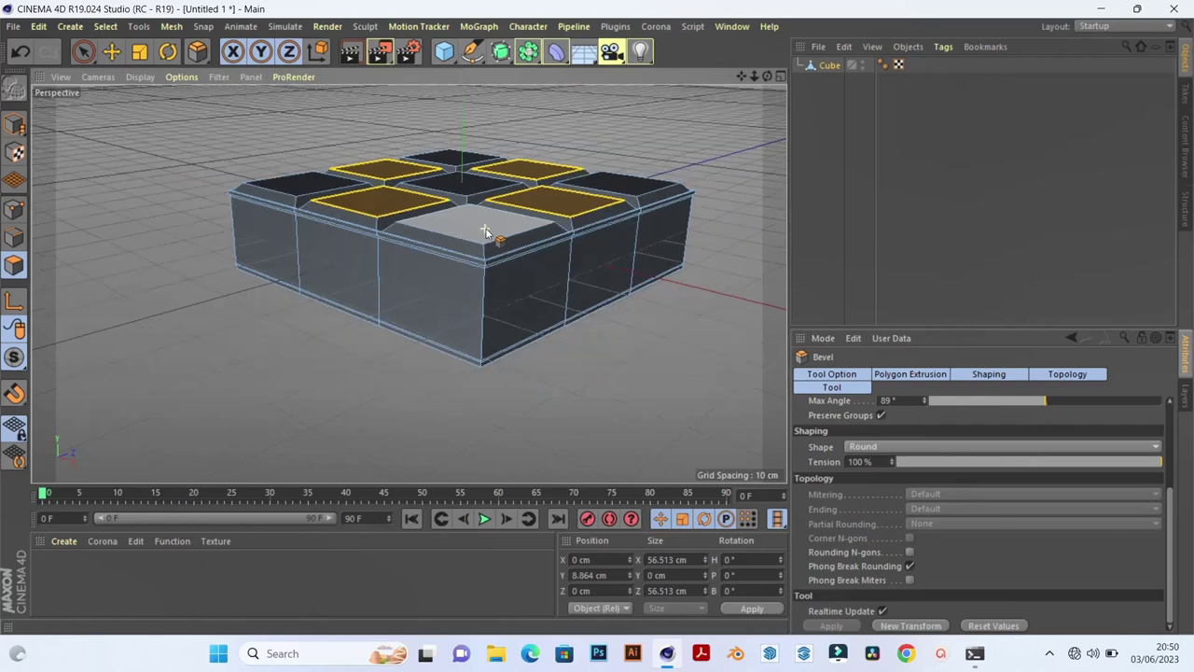
left_click(349, 344)
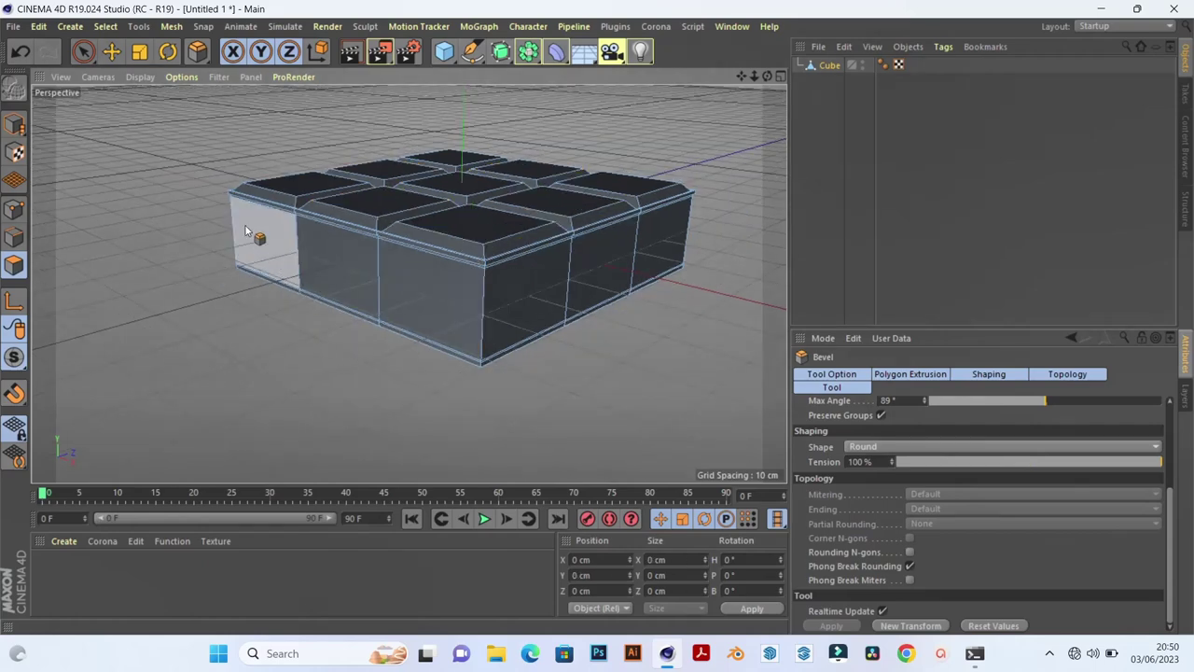
scroll(247, 226, "up", 2)
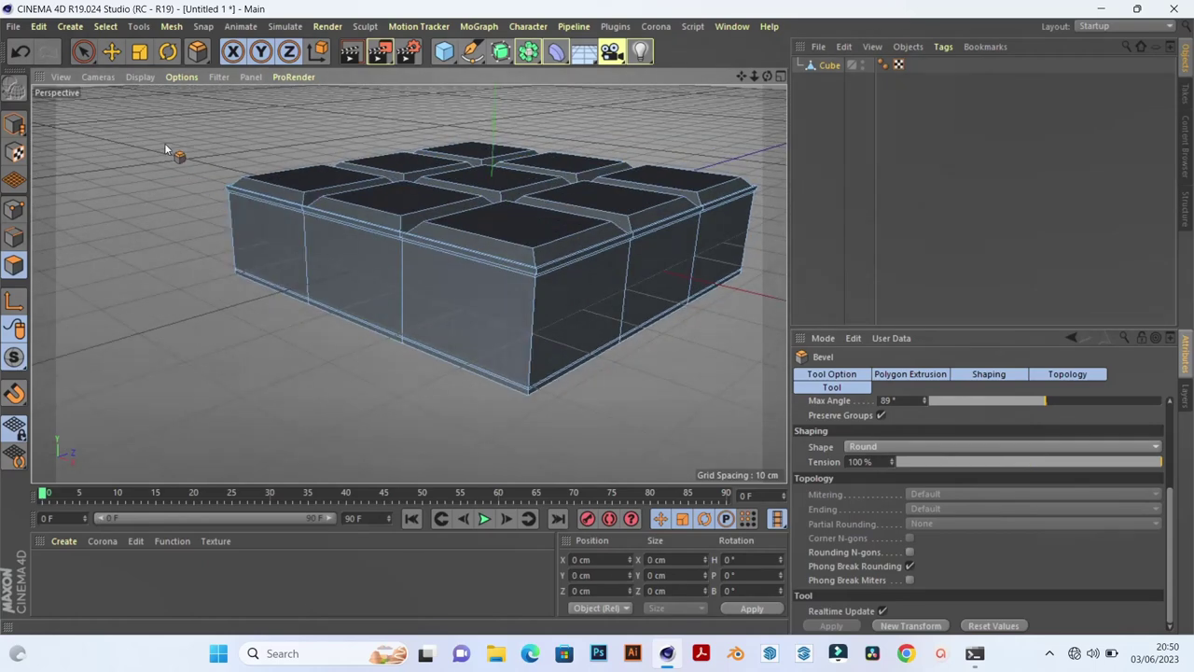
Loop-select the ring of side faces and scale it inward to about 59.16 cm
left_click(105, 27)
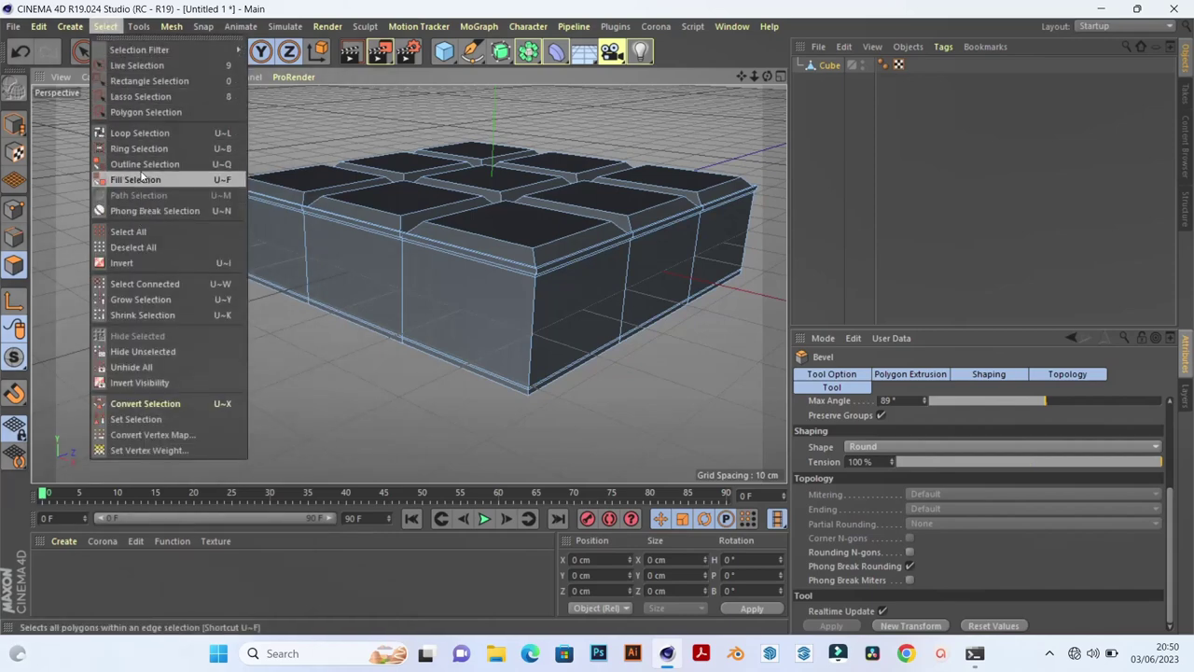
left_click(138, 133)
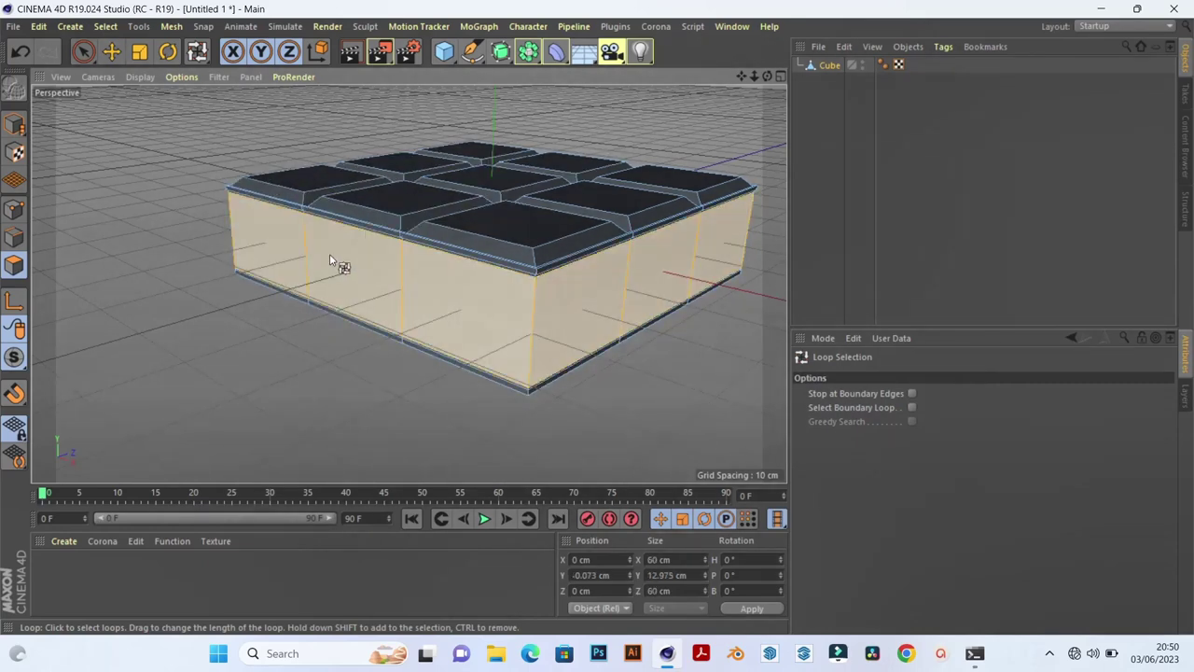
left_click(332, 259)
left_click(146, 59)
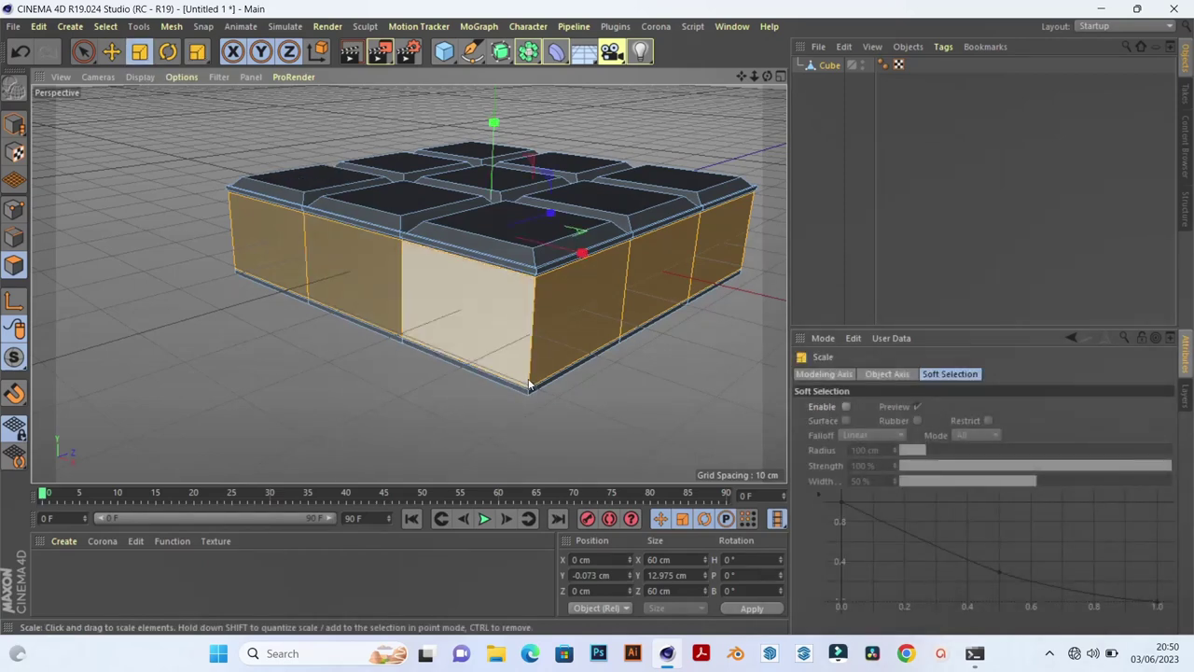
mouse_move(529, 385)
left_mouse_down()
mouse_move(441, 307)
mouse_move(533, 354)
mouse_move(180, 248)
left_mouse_up()
scroll(441, 309, "down", 2)
scroll(532, 355, "up", 2)
left_click(180, 247)
Orbit the view to inspect the side walls and rim lips from several angles
scroll(488, 315, "up", 2)
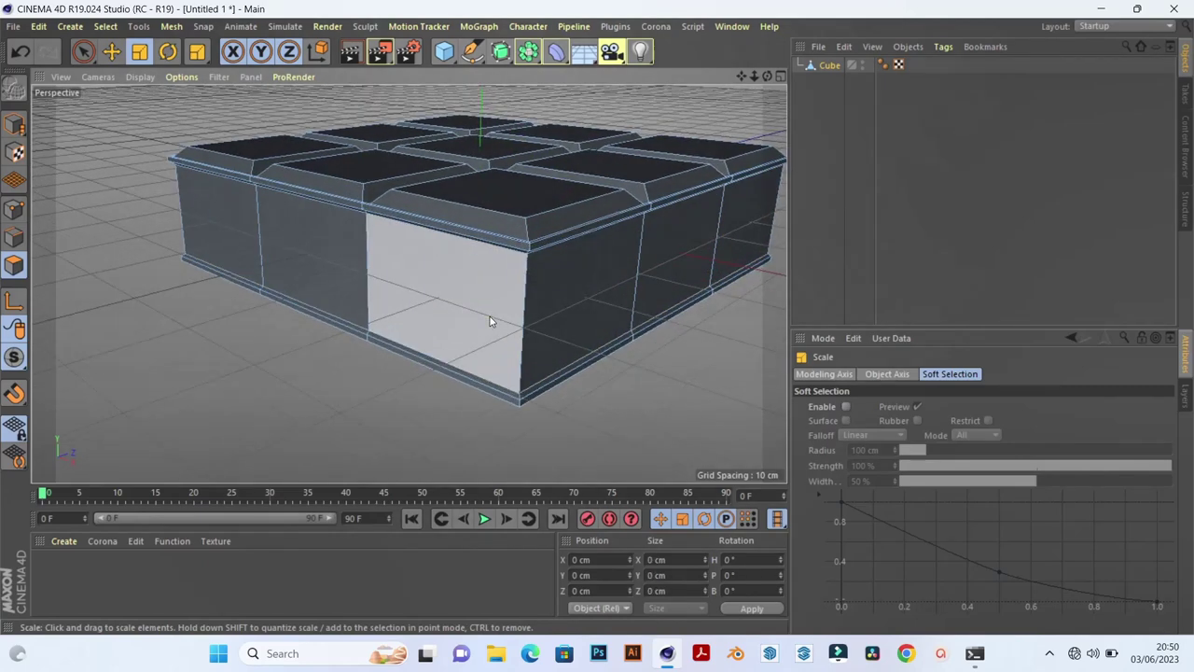
scroll(477, 318, "down", 1)
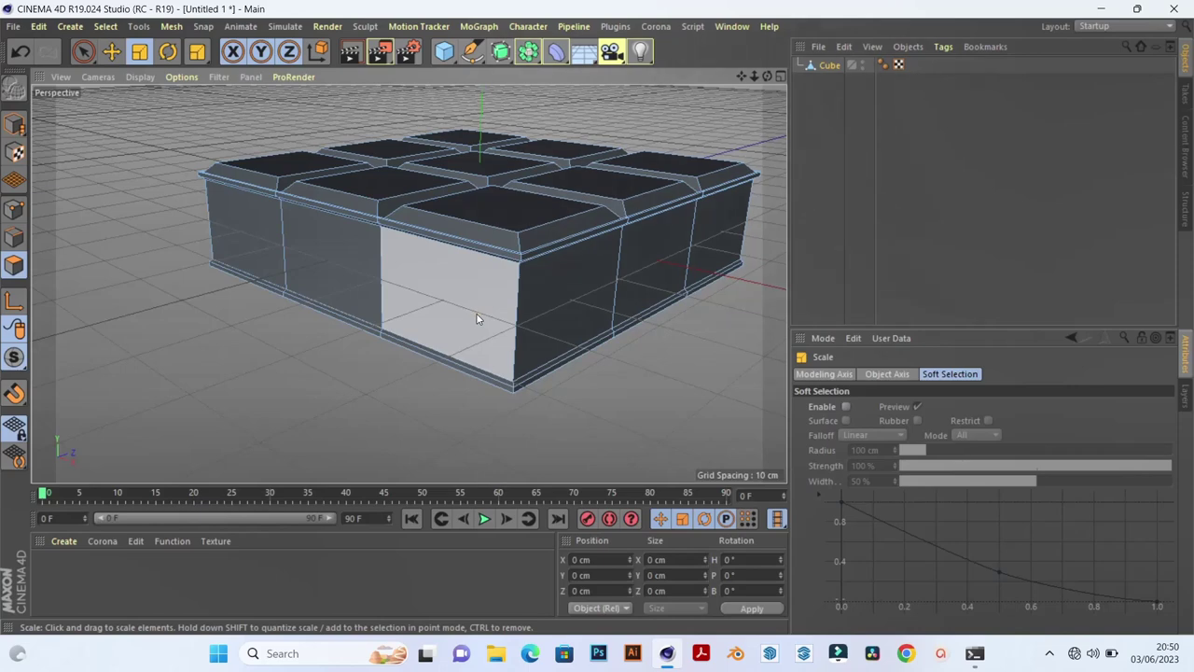
left_click_drag(481, 324, 234, 261, "alt")
scroll(234, 261, "up", 2)
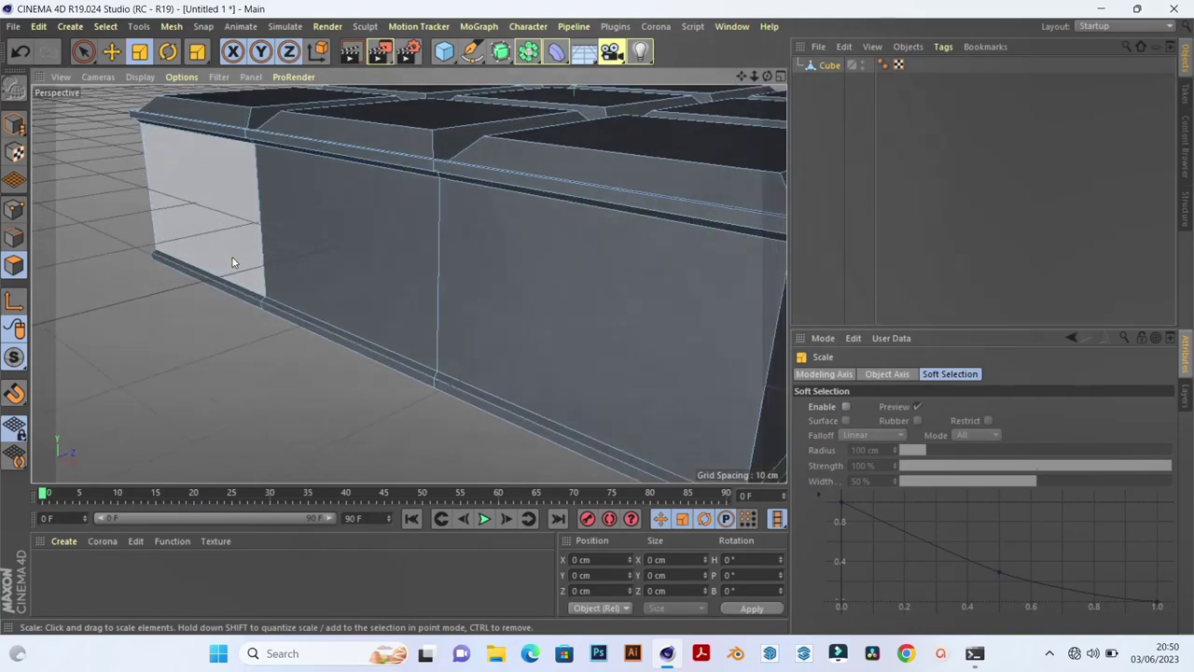
scroll(438, 292, "up", 2)
scroll(438, 292, "down", 3)
scroll(468, 294, "down", 2)
left_click_drag(518, 303, 543, 308, "alt")
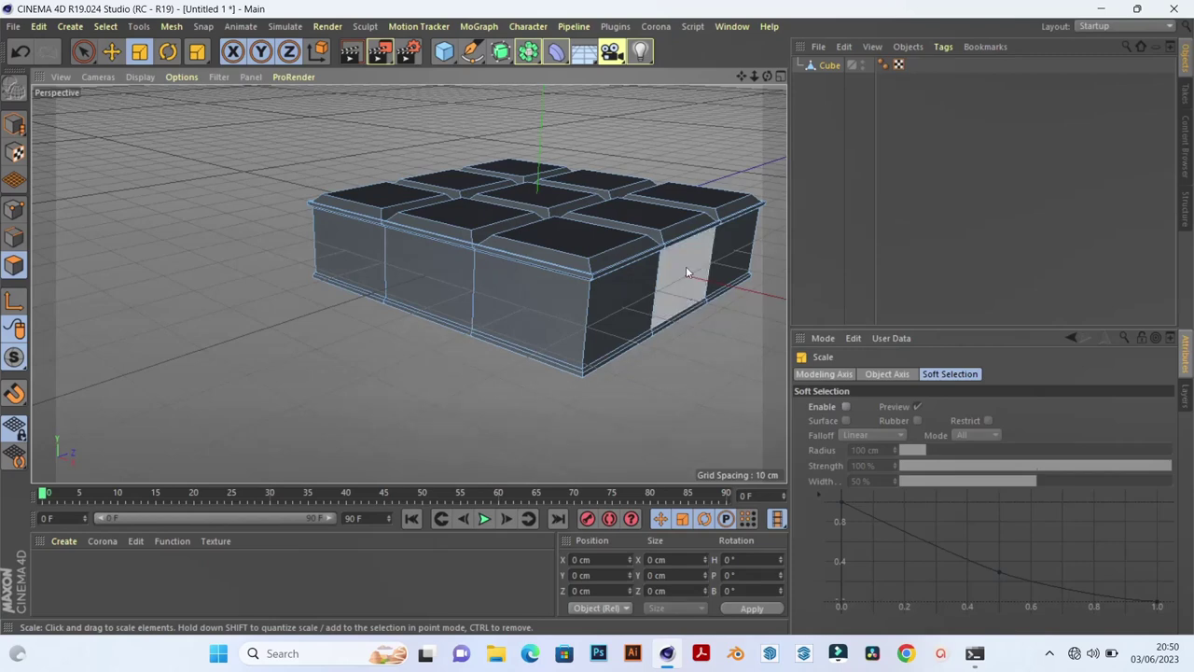
left_click_drag(598, 316, 594, 347, "alt")
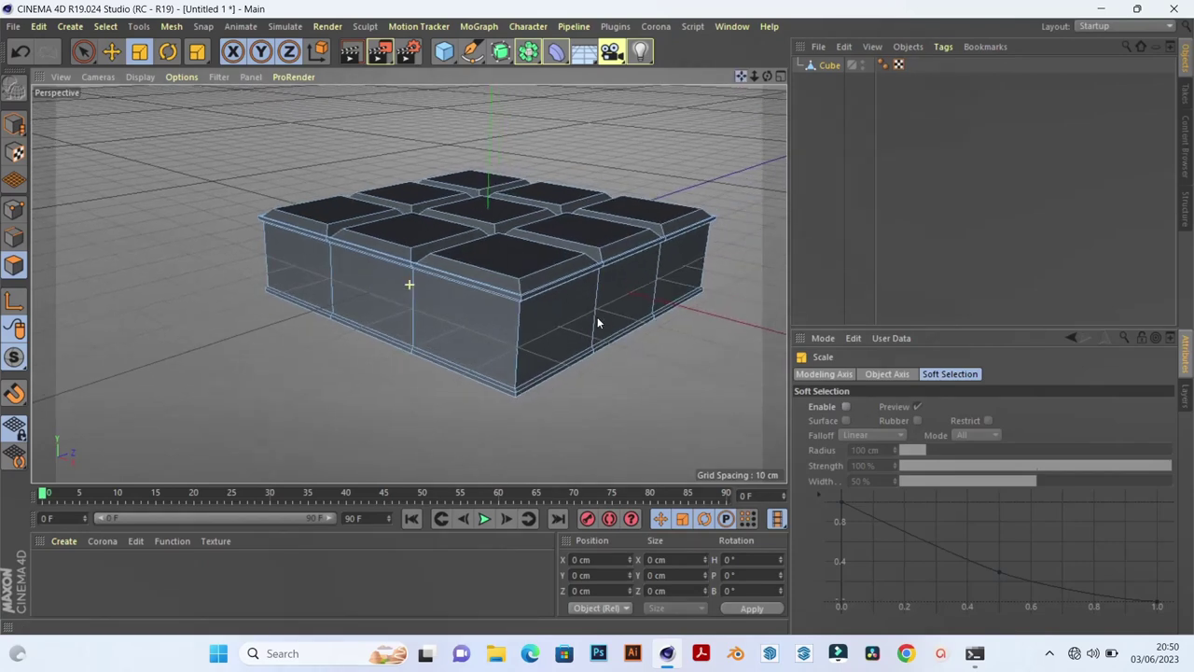
left_click_drag(561, 390, 560, 386, "alt")
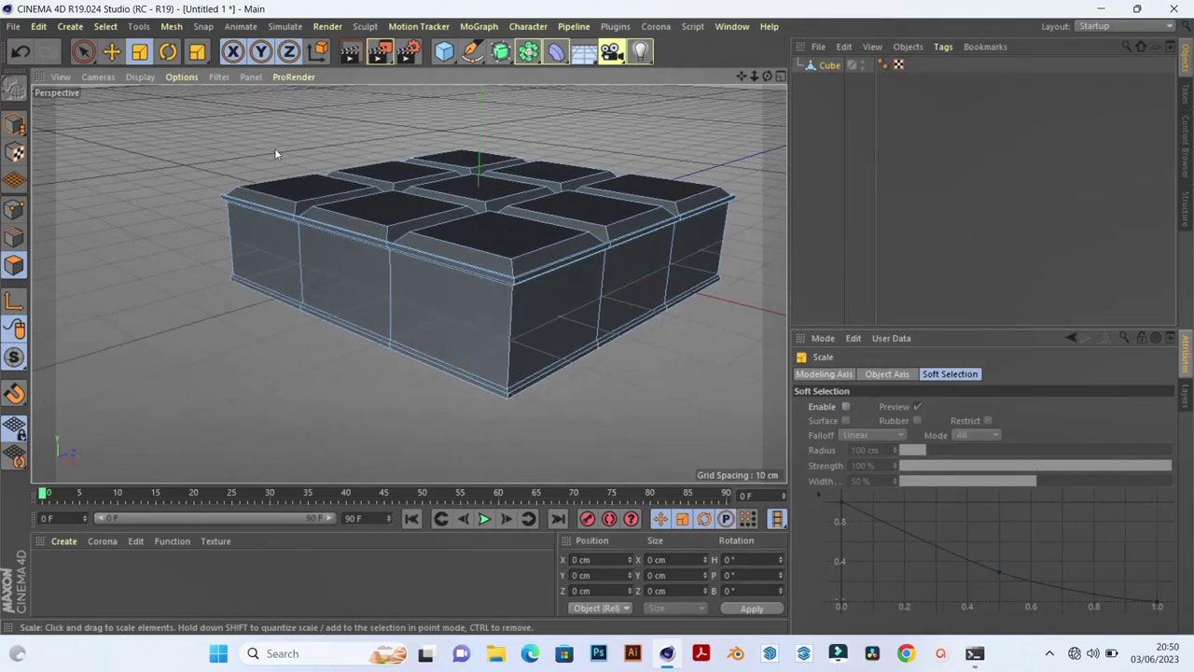
Loop-cut a horizontal edge loop low around the cushion's sides
right_click(140, 214)
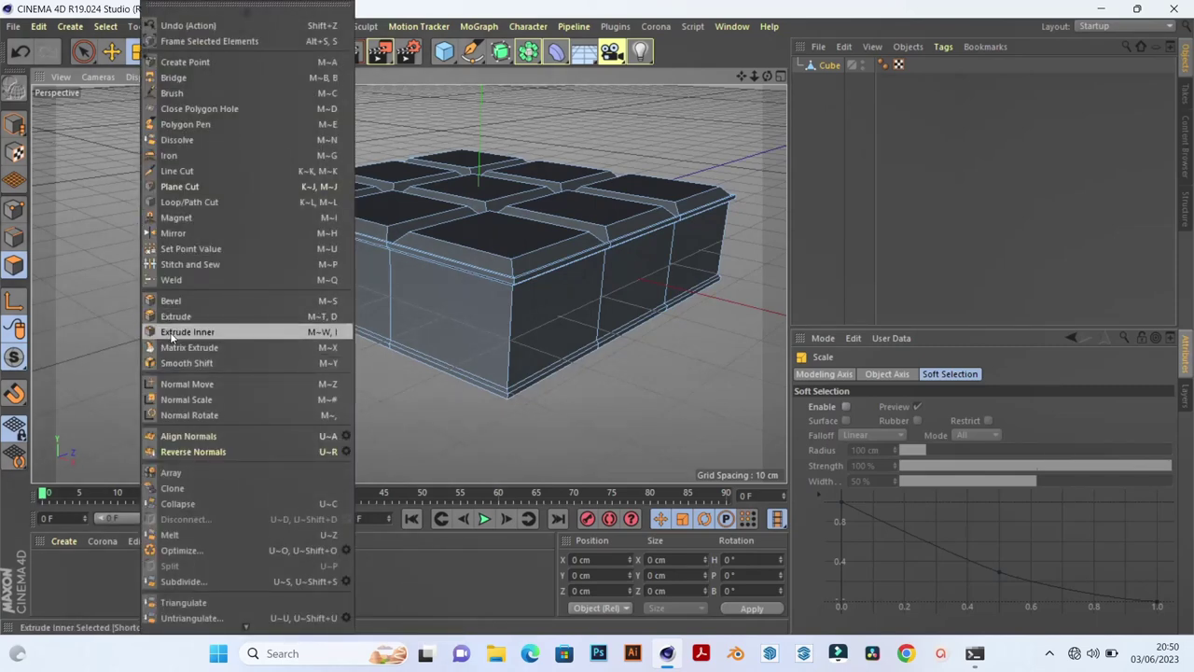
left_click(193, 203)
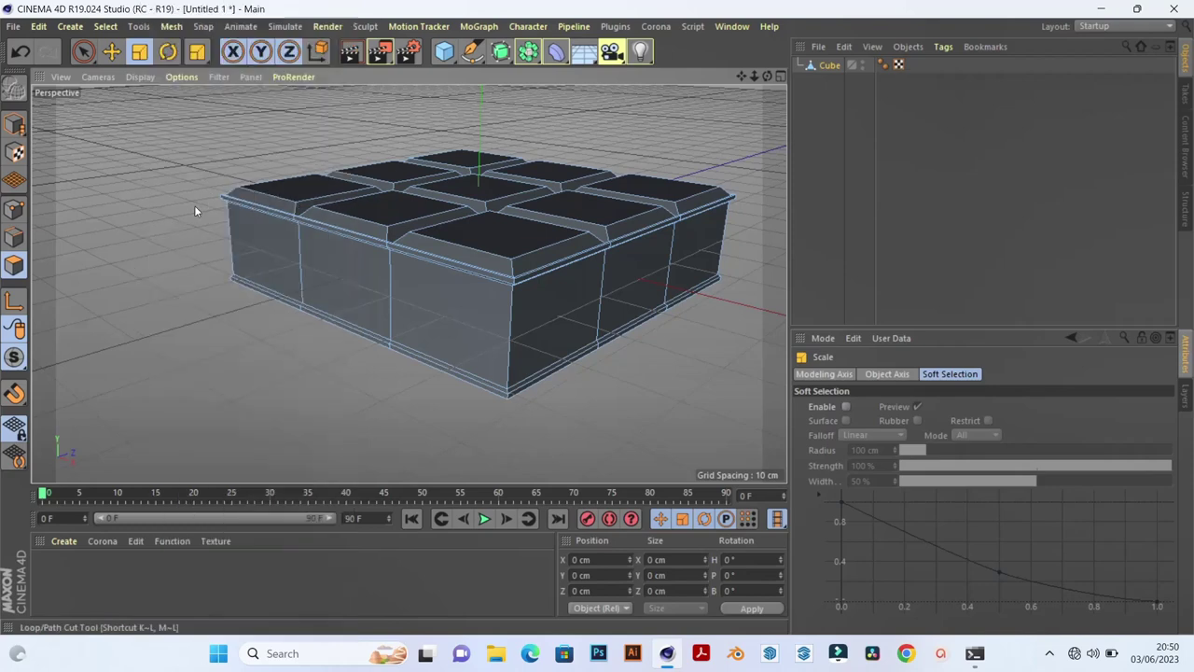
left_click(512, 291)
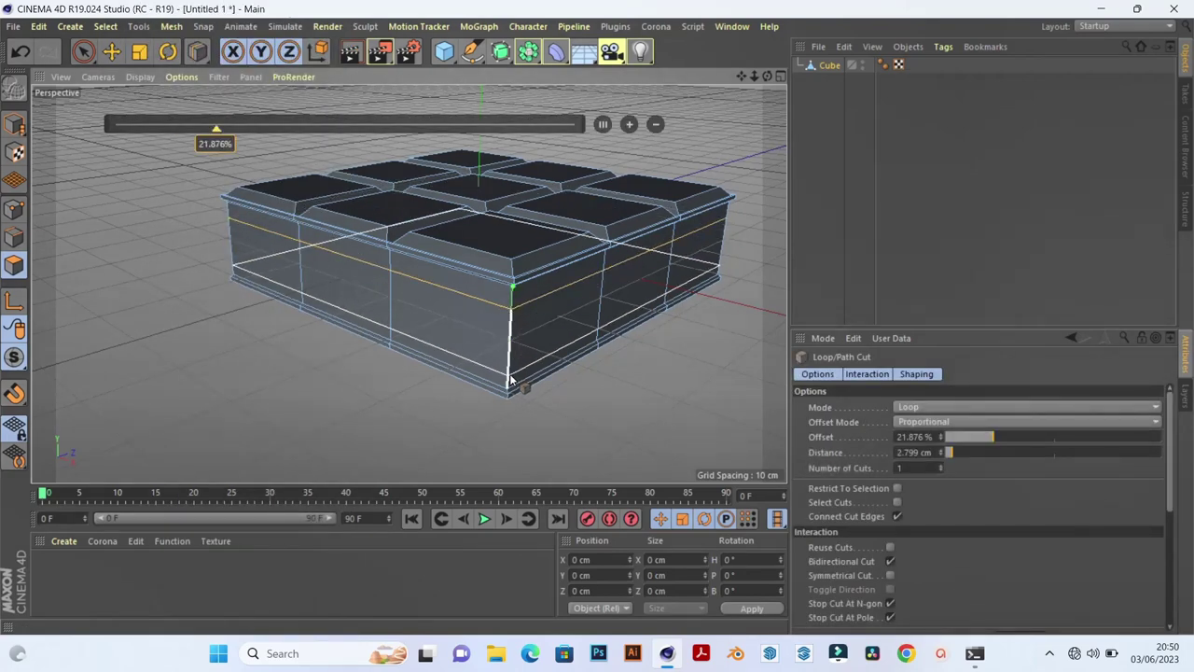
left_click(437, 345)
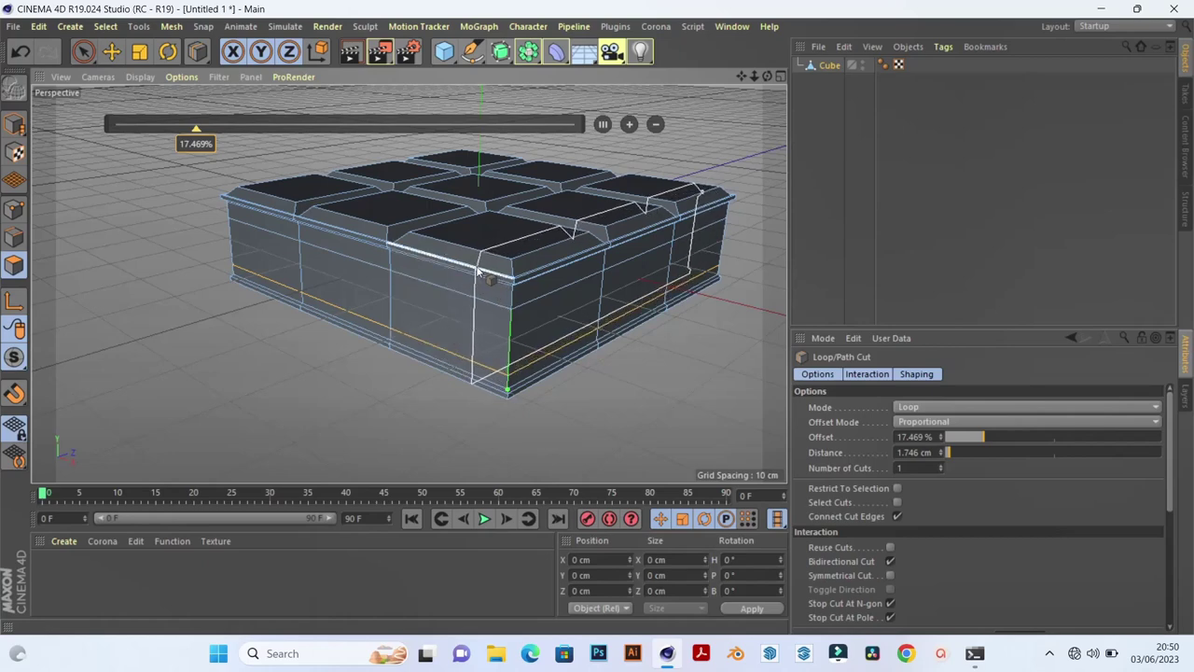
Add vertical loop cuts through the gaps between the top tufts and down the sides
left_click(452, 254)
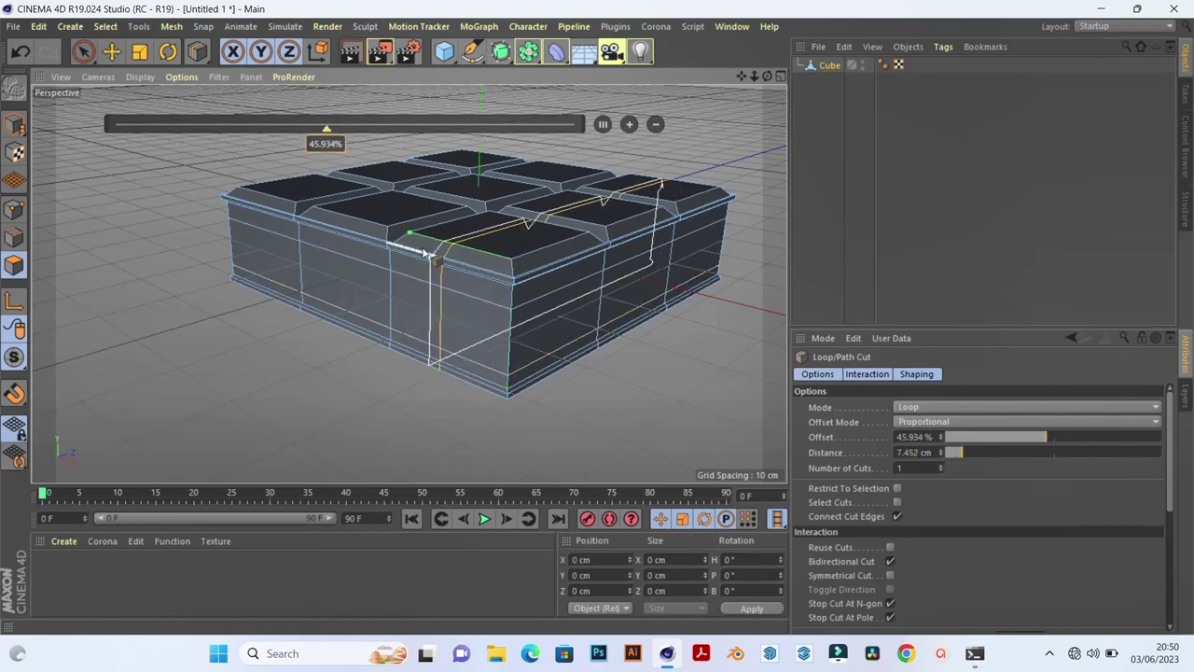
left_click(347, 225)
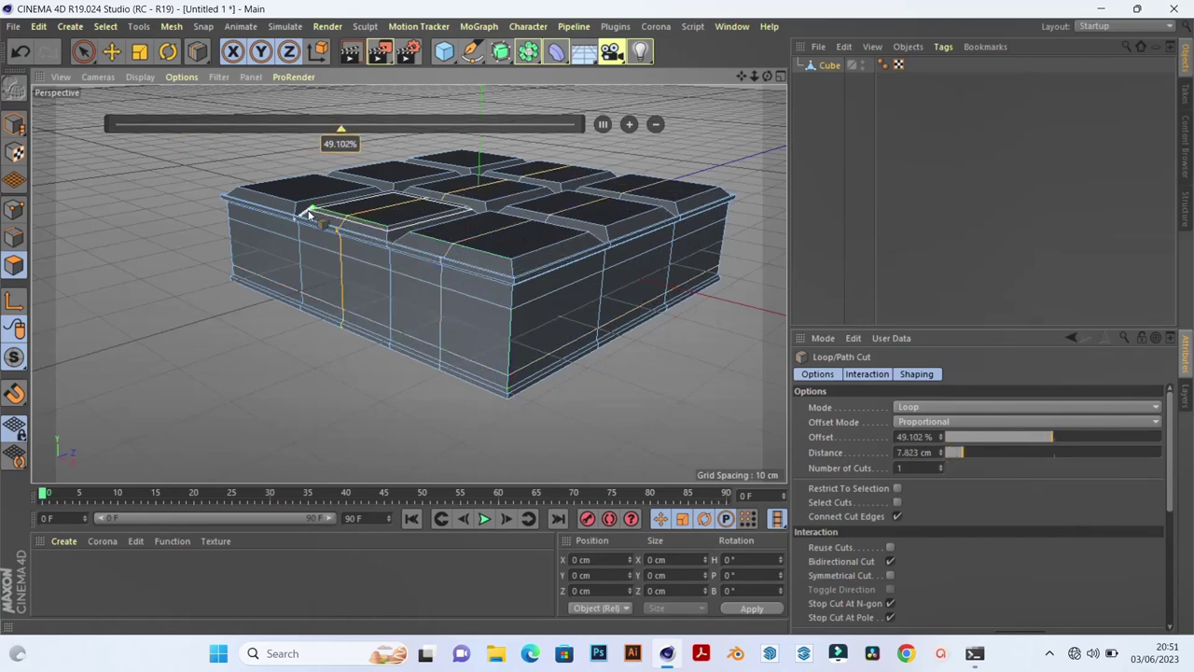
left_click(253, 209)
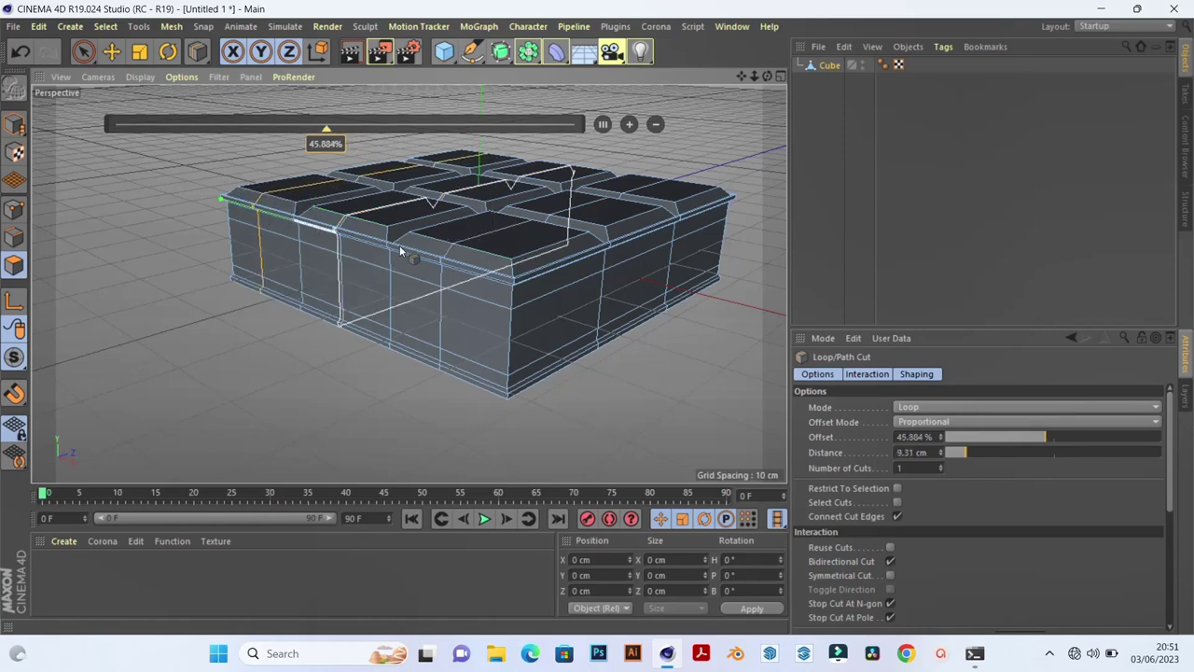
left_click(564, 254)
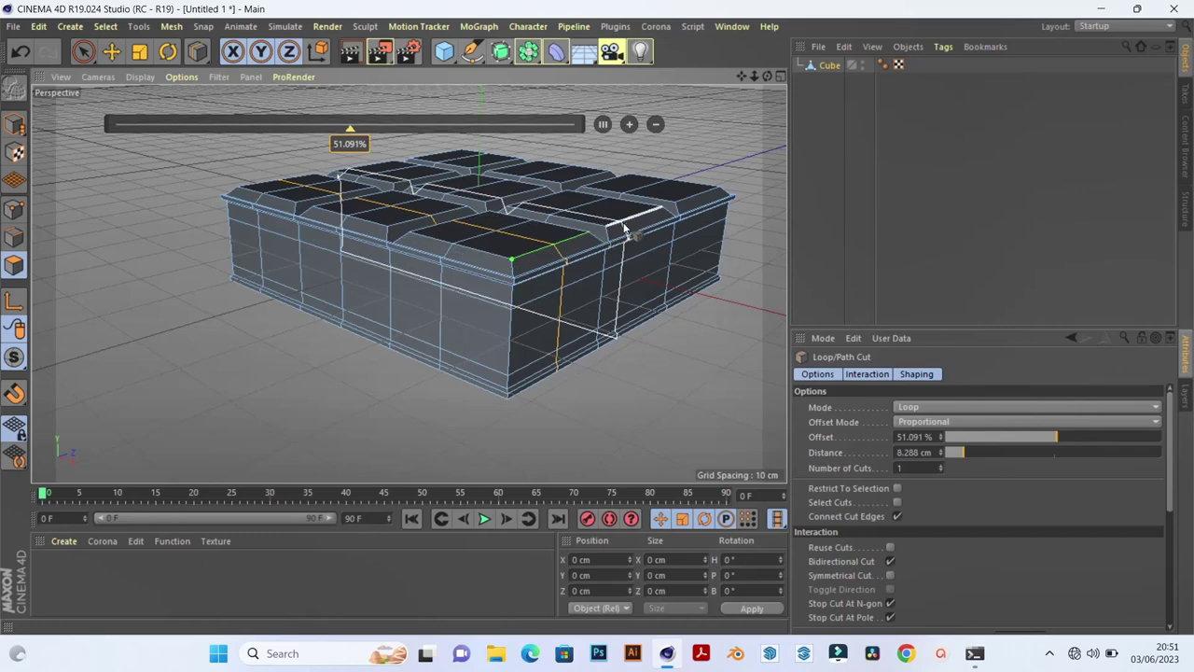
left_click(653, 223)
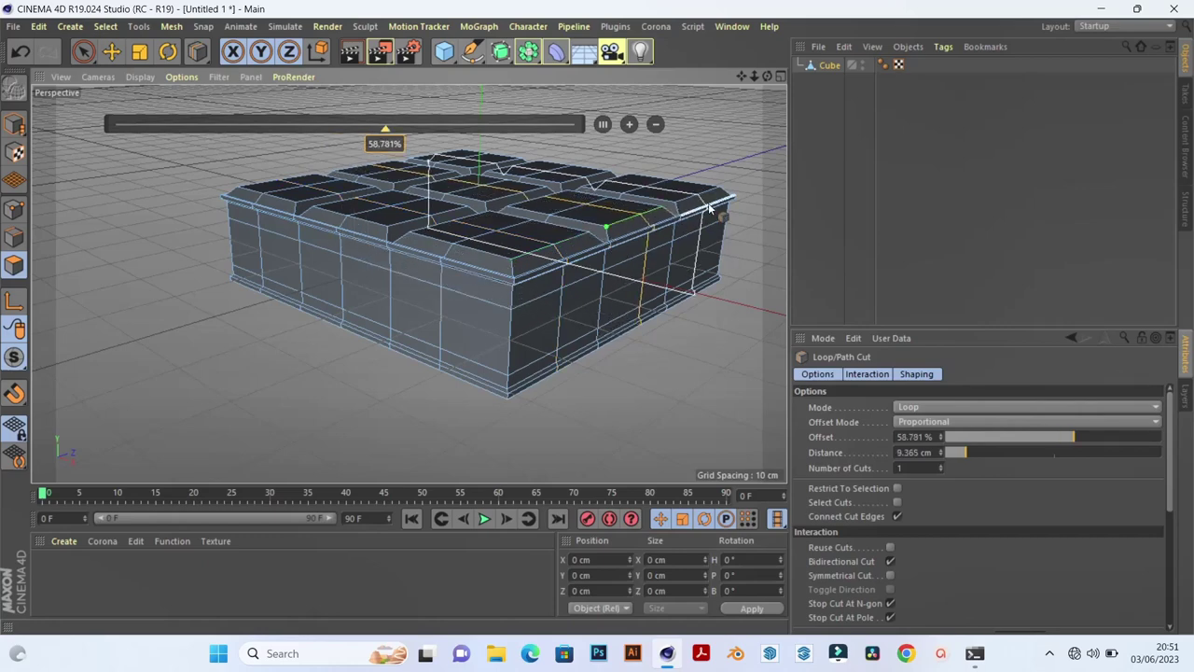
left_click(695, 218)
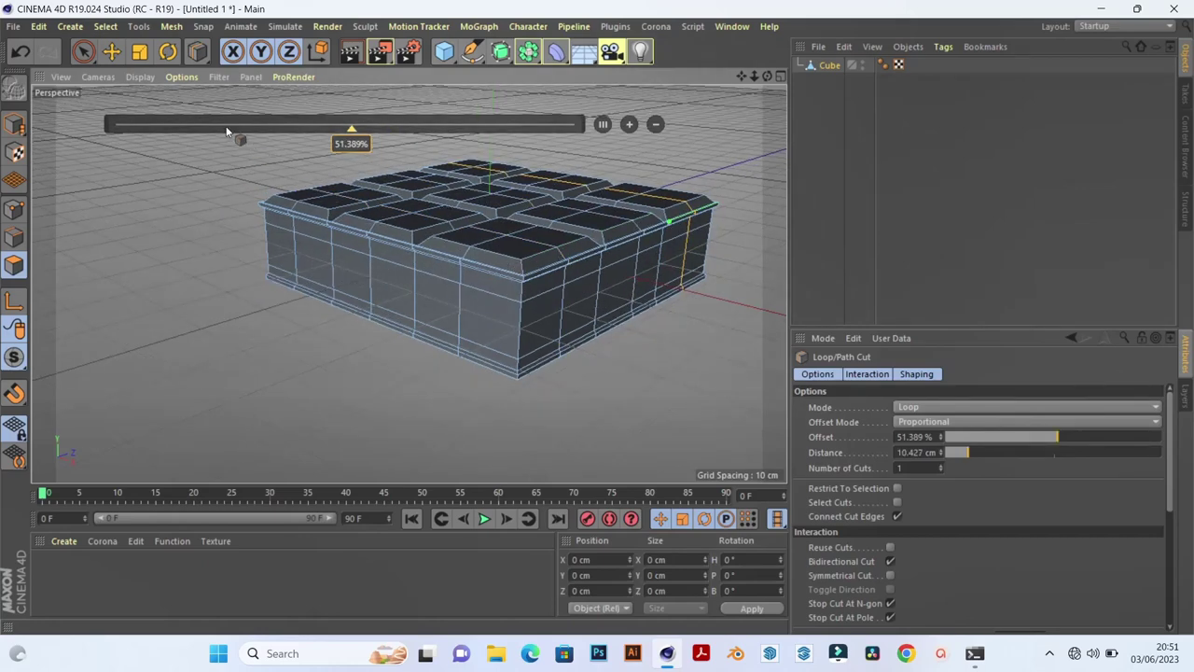
left_click(111, 52)
Add a Subdivision Surface and put the cube under it
scroll(495, 182, "up", 3)
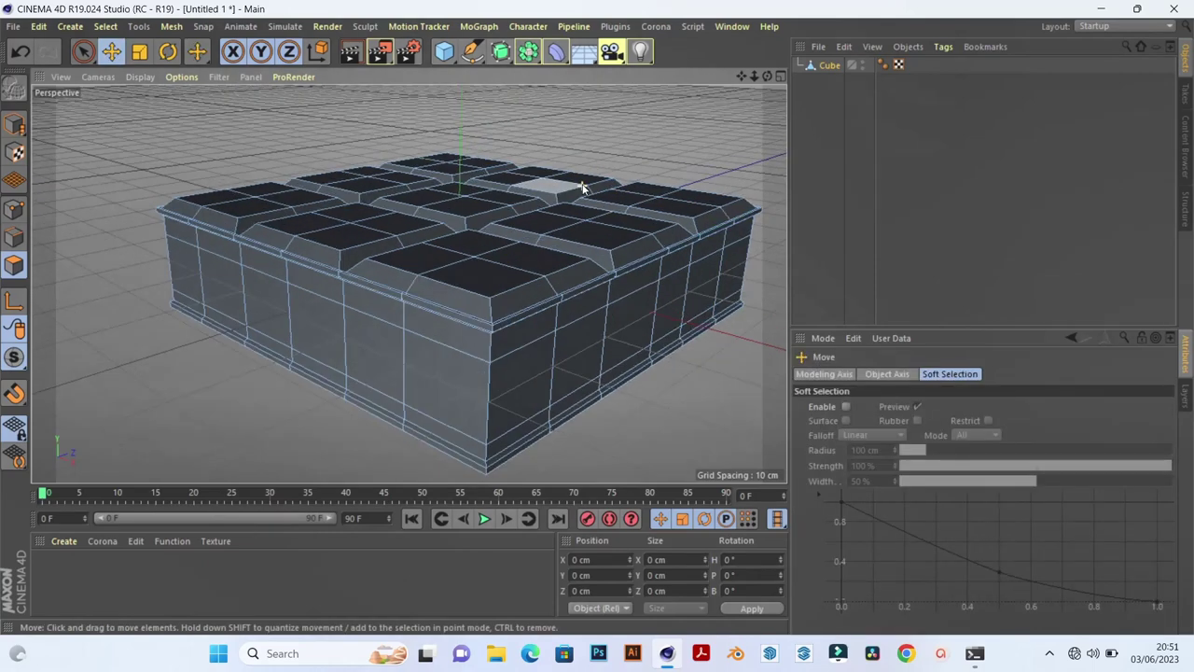
scroll(634, 219, "down", 3)
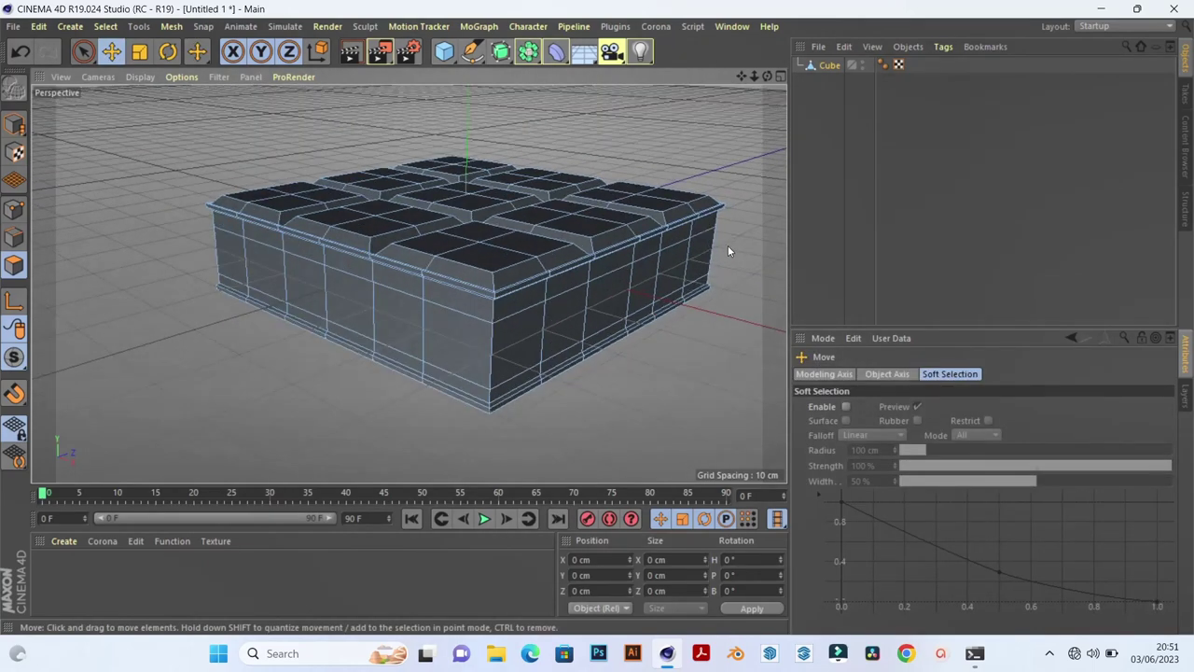
left_click(502, 56)
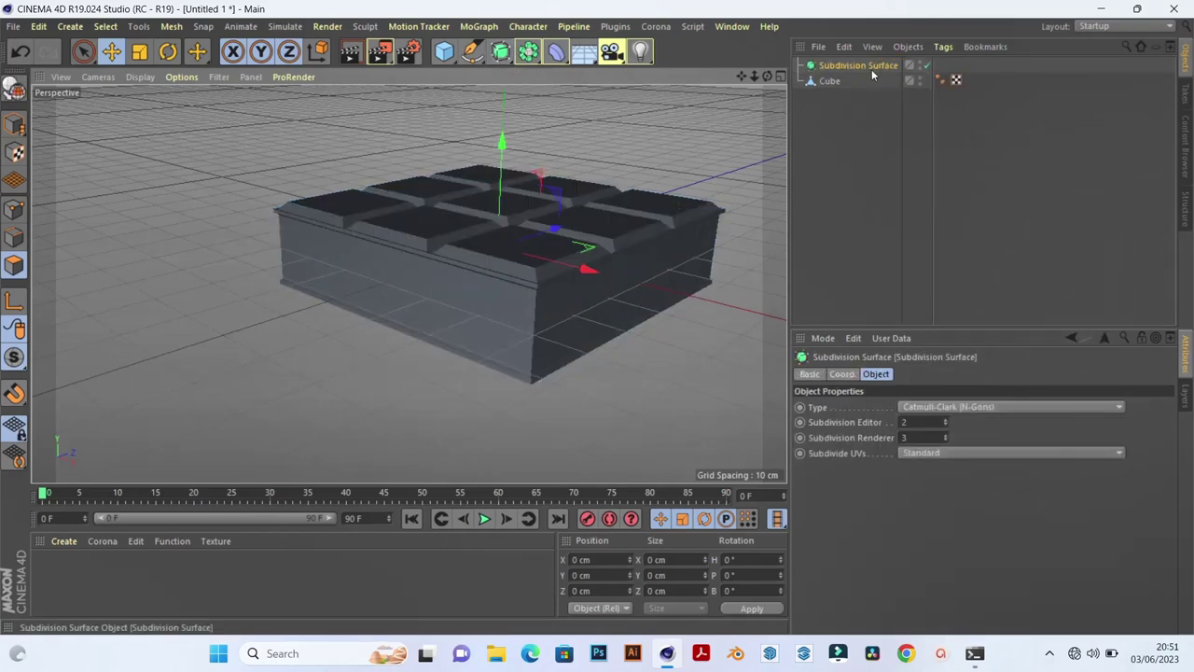
left_click_drag(836, 82, 843, 67)
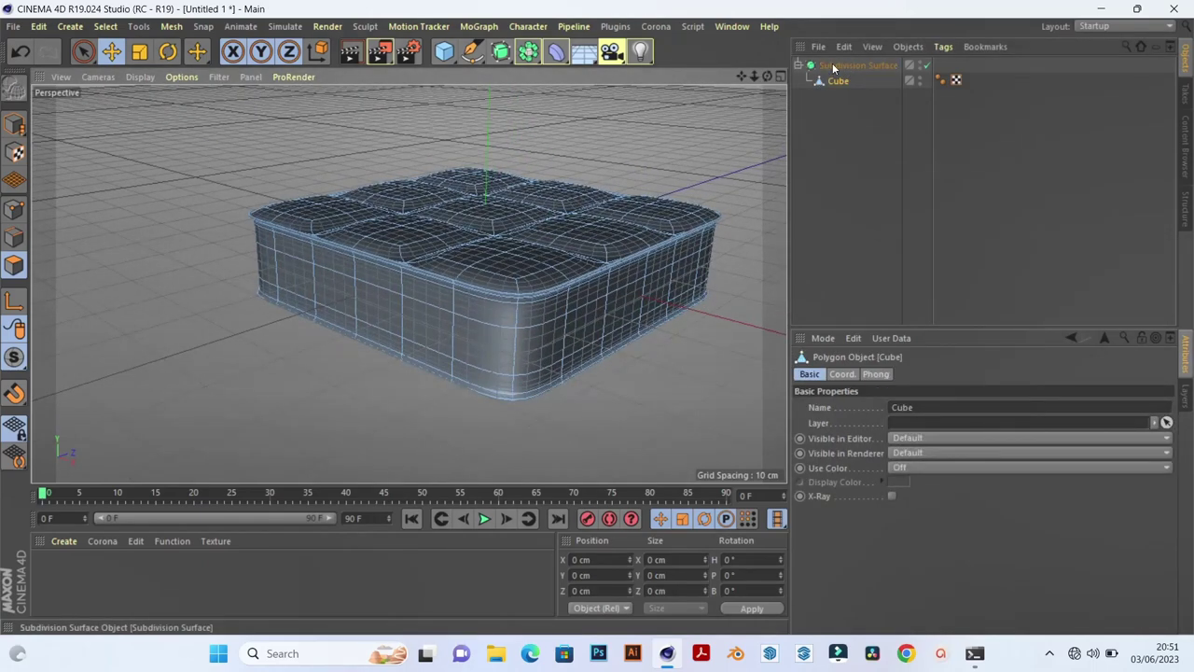
left_click(832, 64)
scroll(727, 171, "down", 2)
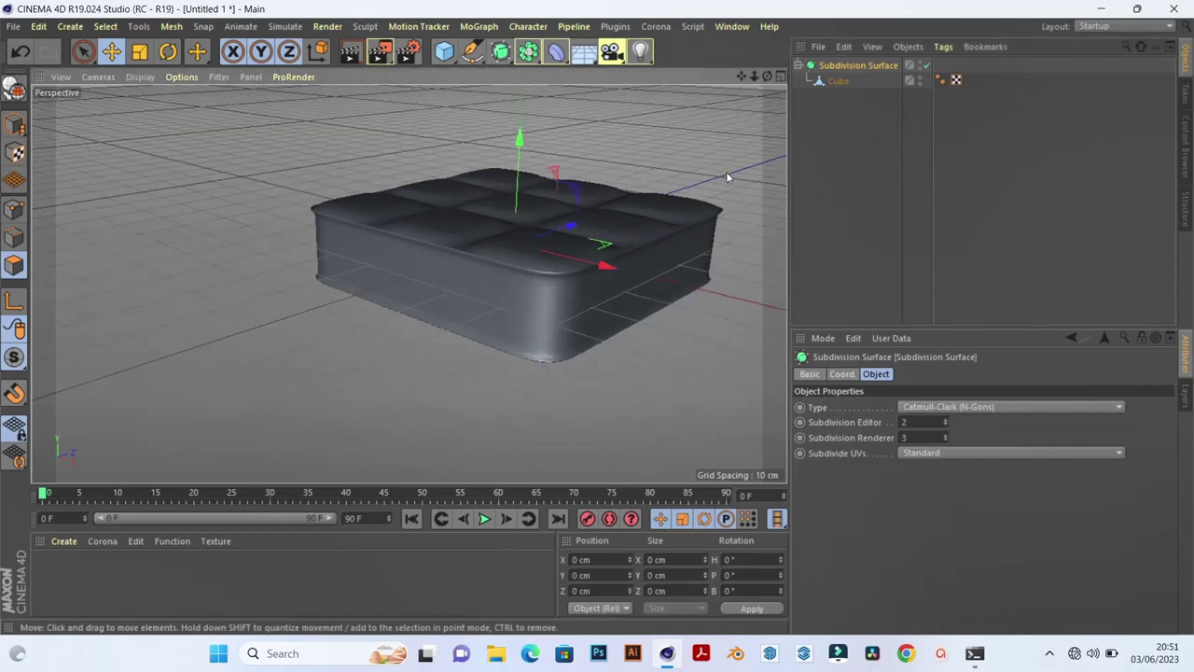
scroll(726, 174, "up", 1)
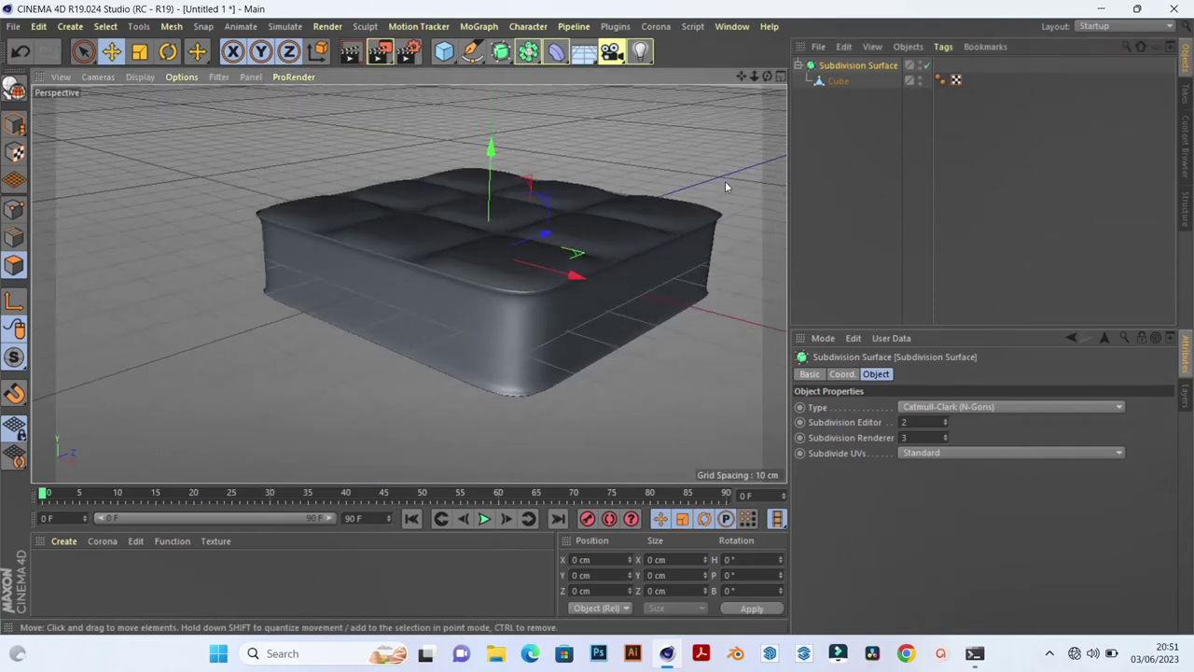
Set the Subdivision Surface's editor subdivision to 3 and orbit to view the cushion
mouse_move(725, 181)
left_mouse_down("alt")
mouse_move(680, 216)
mouse_move(630, 214)
mouse_move(640, 249)
mouse_move(634, 199)
left_mouse_up("alt")
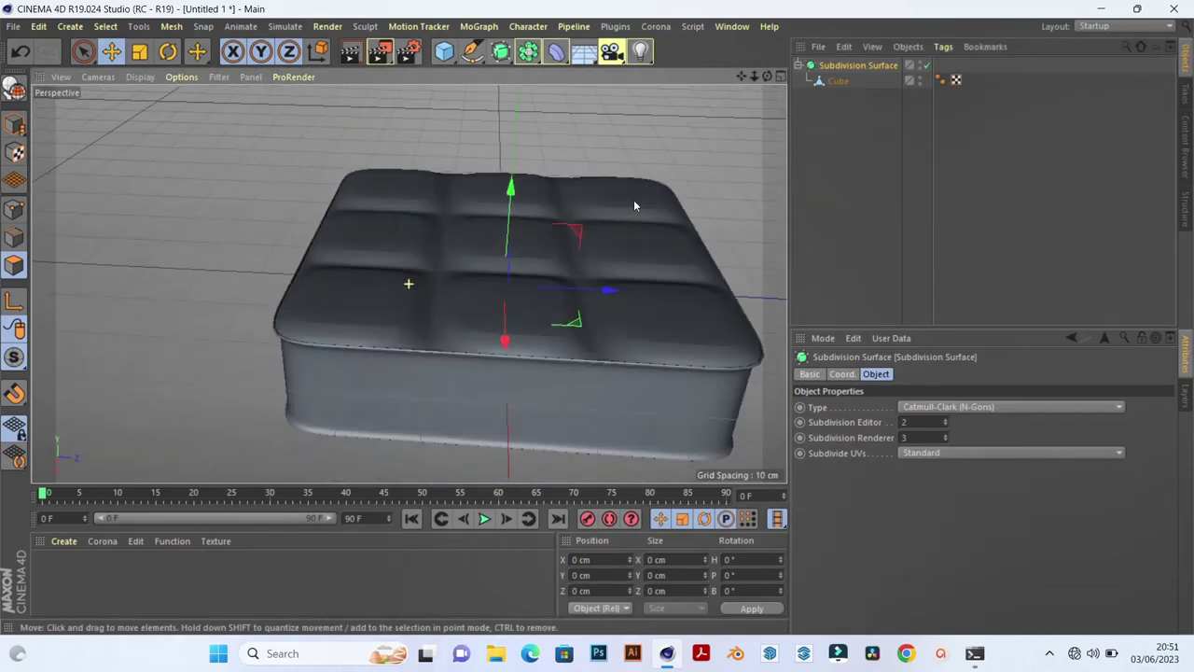
mouse_move(614, 298)
left_mouse_down("alt")
mouse_move(625, 377)
mouse_move(666, 360)
mouse_move(610, 321)
mouse_move(655, 258)
left_mouse_up("alt")
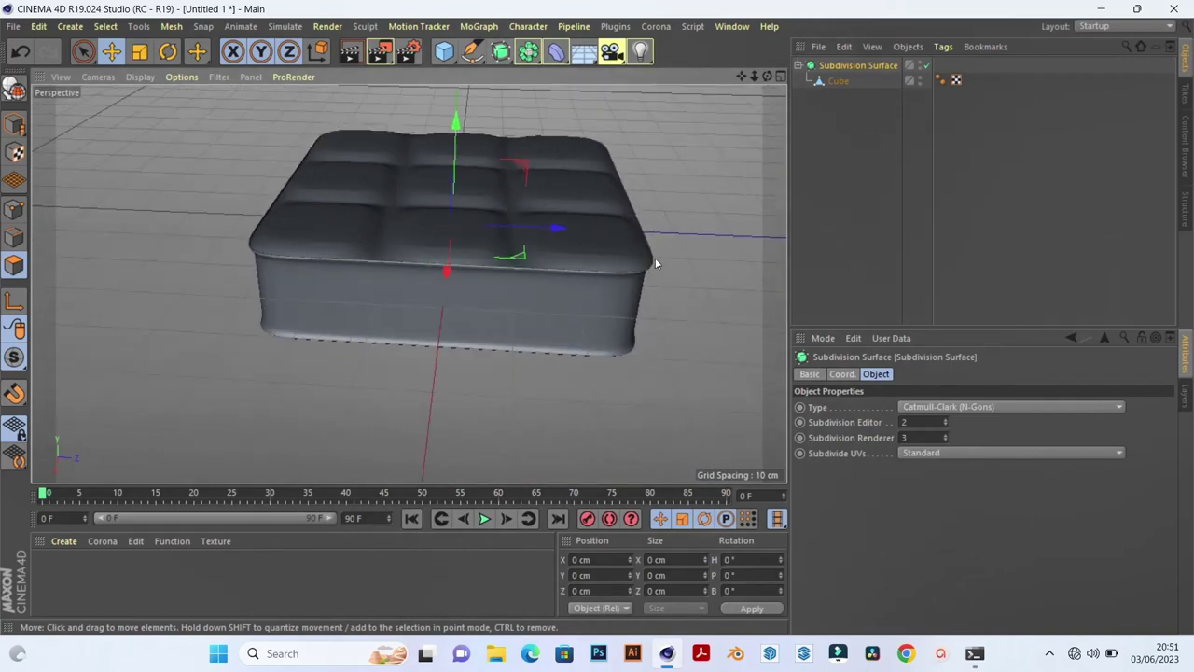
left_click(945, 418)
scroll(641, 241, "up", 1)
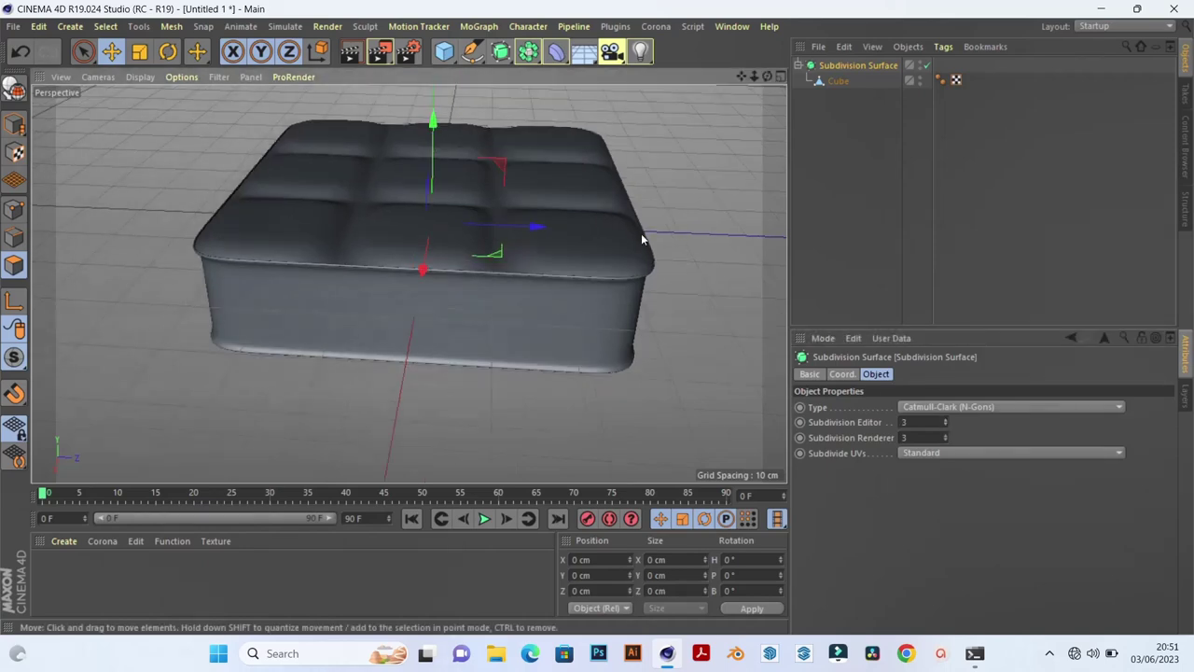
left_click_drag(654, 226, 627, 227, "alt")
scroll(533, 234, "up", 2)
scroll(532, 234, "down", 3)
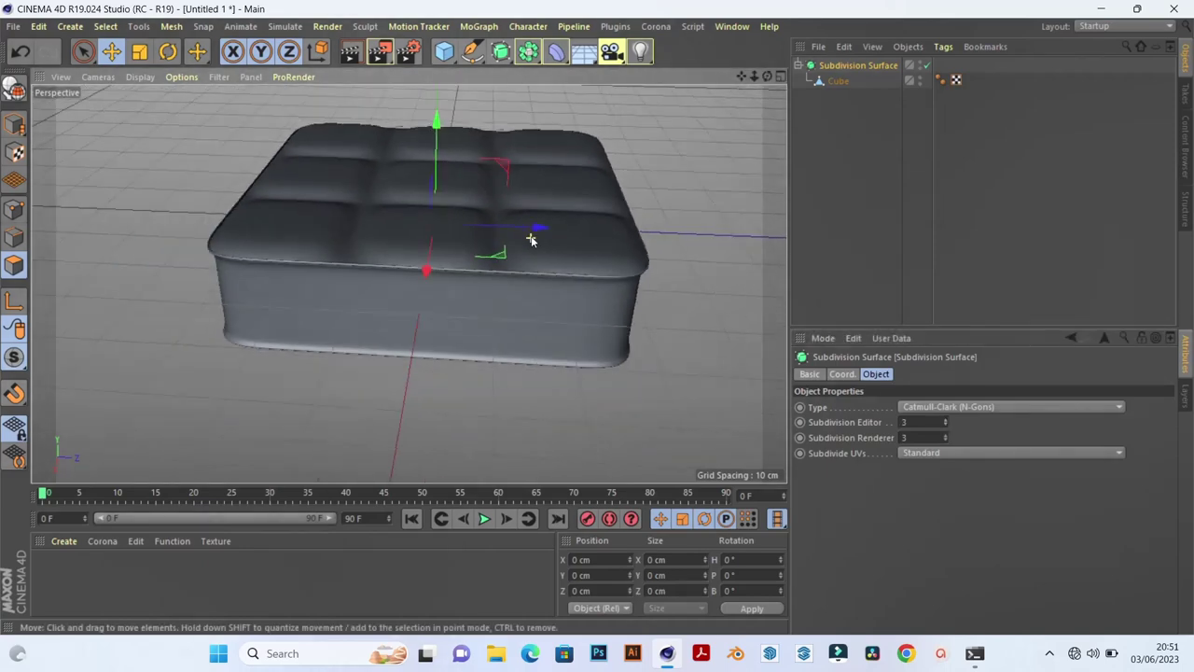
scroll(663, 189, "down", 2)
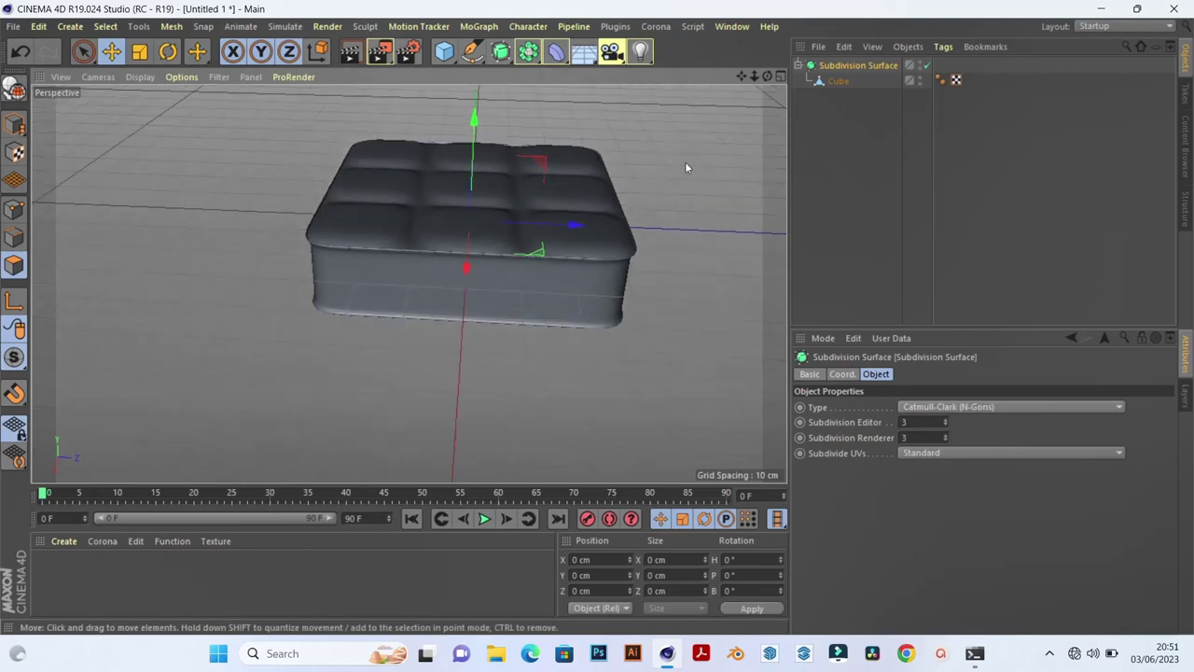
Open the Corona Material Library and show the Fabrics category
left_click(658, 27)
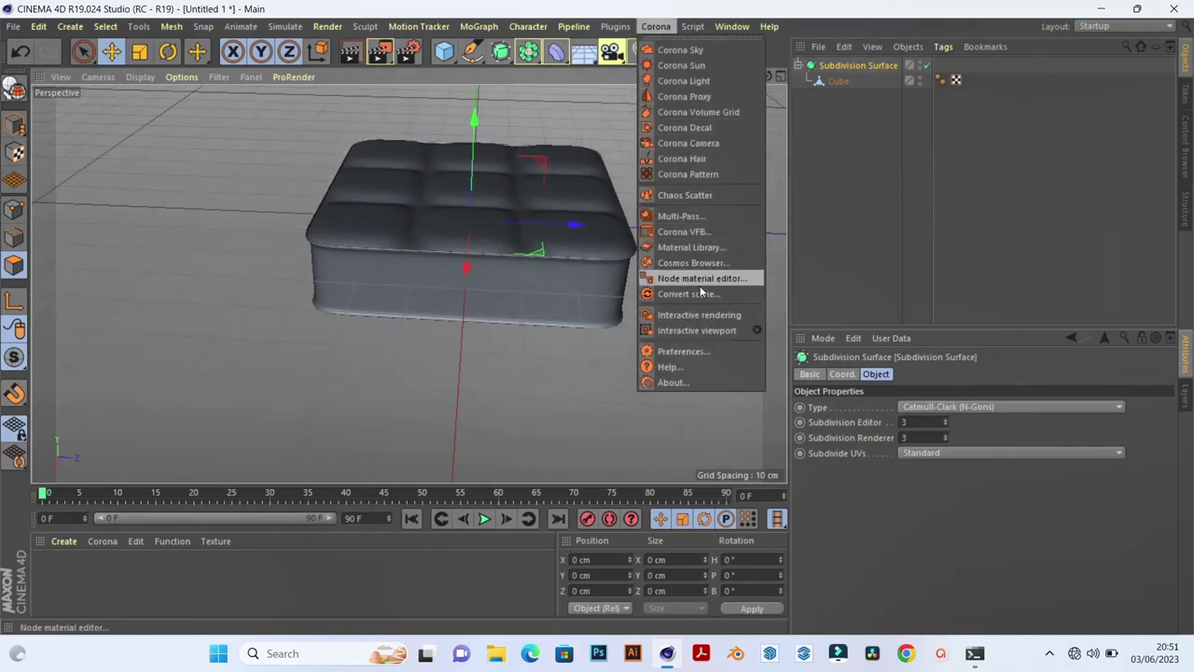
left_click(695, 250)
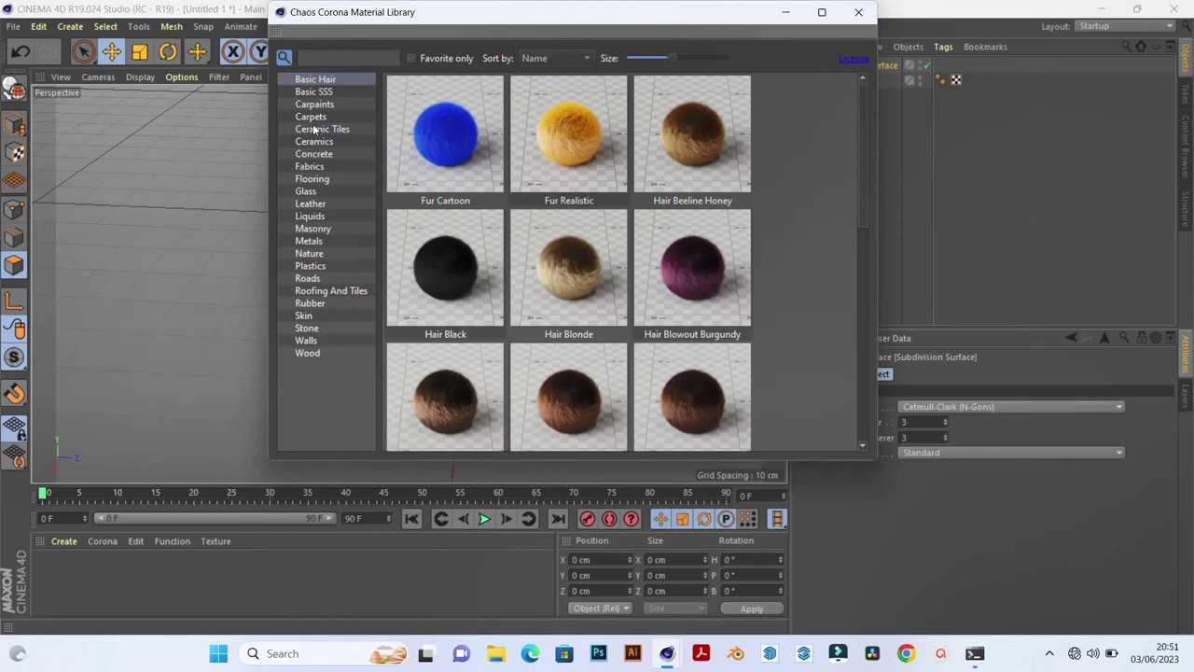
left_click(317, 169)
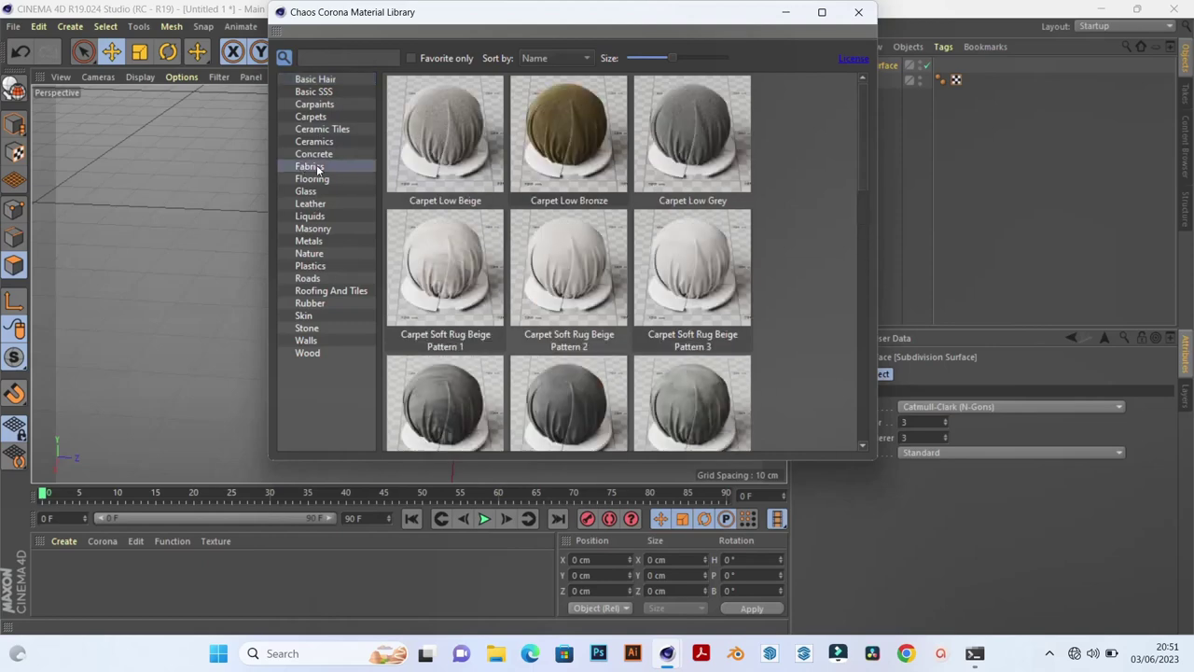
Find Fabric Cotton Lampshade and drag it into the Material Manager
scroll(518, 215, "down", 1)
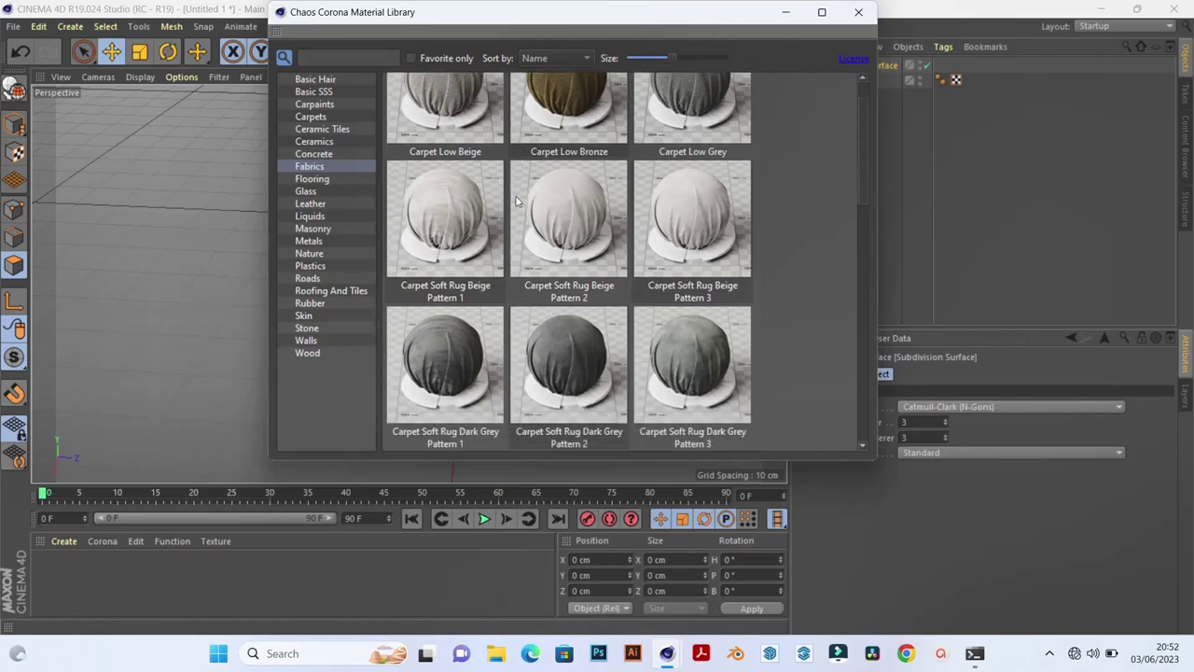
scroll(512, 250, "down", 1)
scroll(512, 250, "down", 1)
scroll(512, 252, "down", 1)
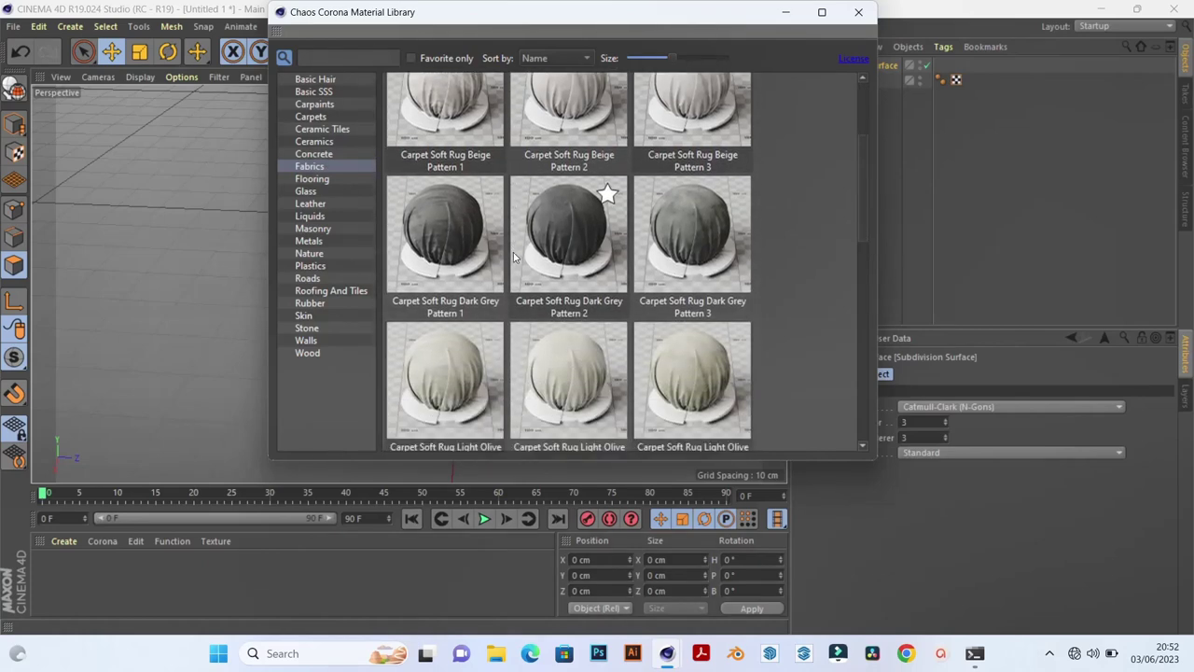
scroll(513, 257, "down", 1)
scroll(513, 256, "down", 1)
scroll(514, 258, "down", 1)
scroll(514, 258, "down", 1)
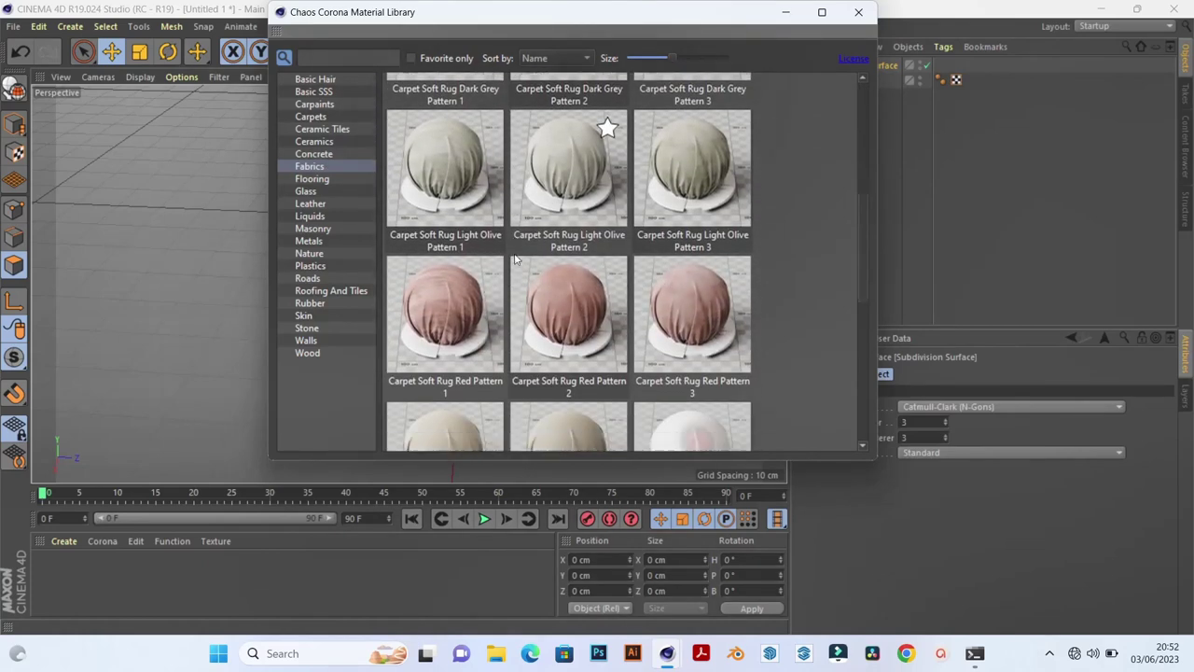
scroll(514, 260, "down", 1)
scroll(515, 258, "down", 1)
scroll(518, 259, "down", 1)
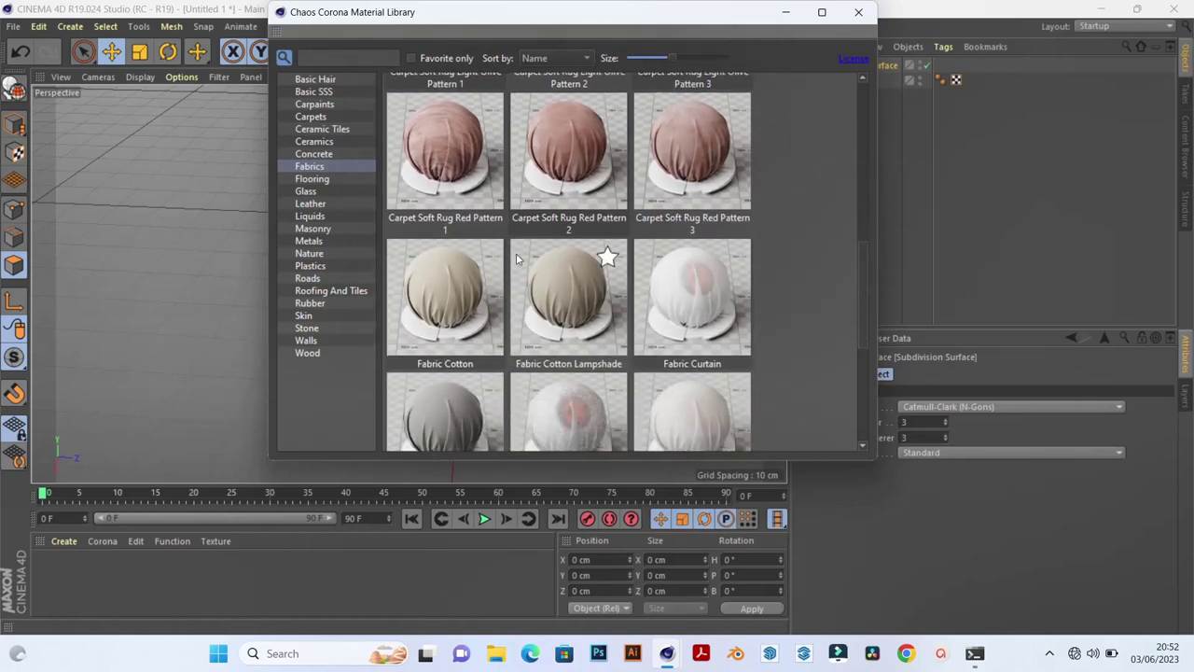
scroll(518, 260, "down", 1)
scroll(518, 259, "down", 1)
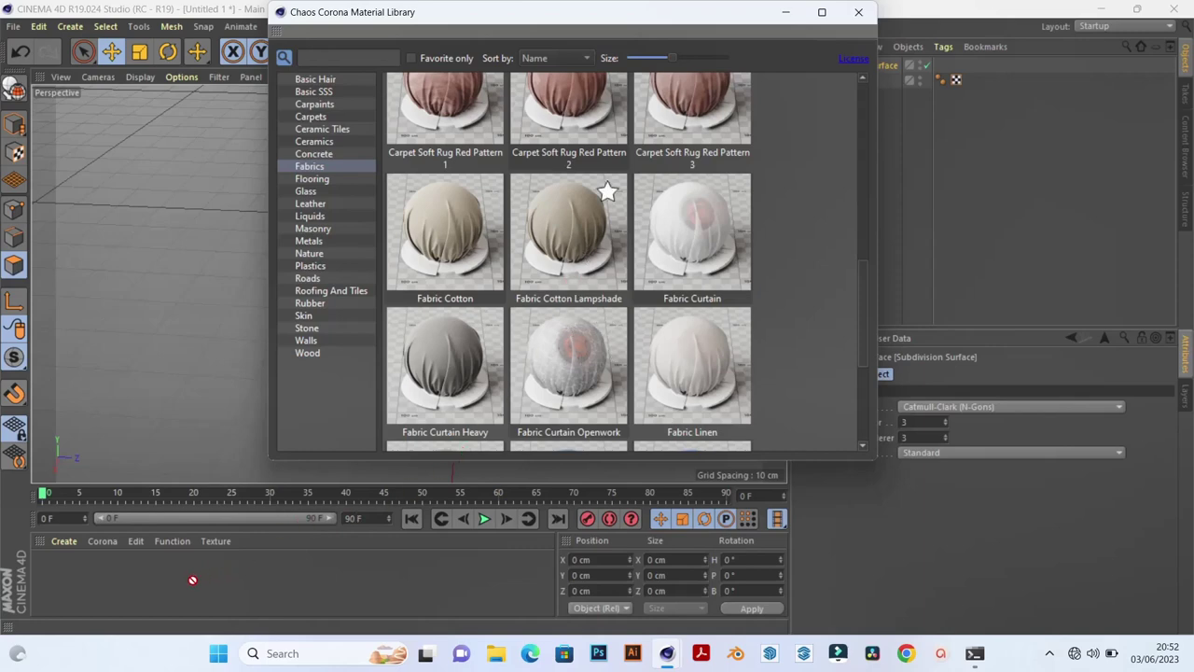
left_click_drag(175, 597, 176, 597)
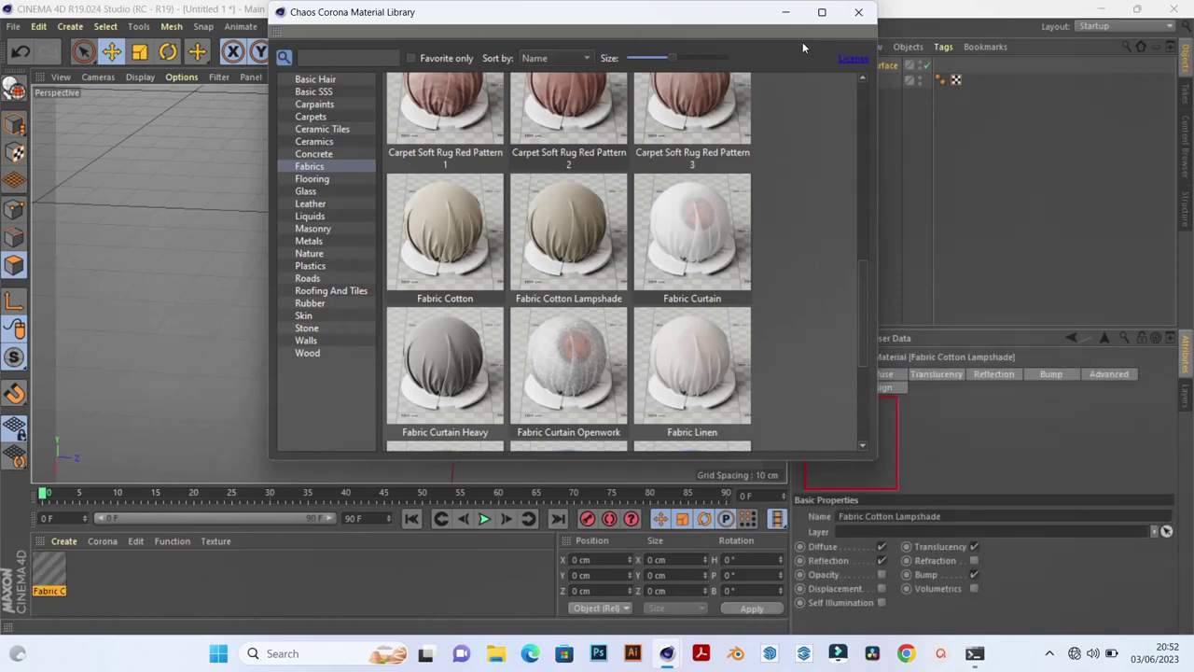
Close the library, drag Fabric Cotton Lampshade onto the cushion, and orbit to check it
left_click(857, 13)
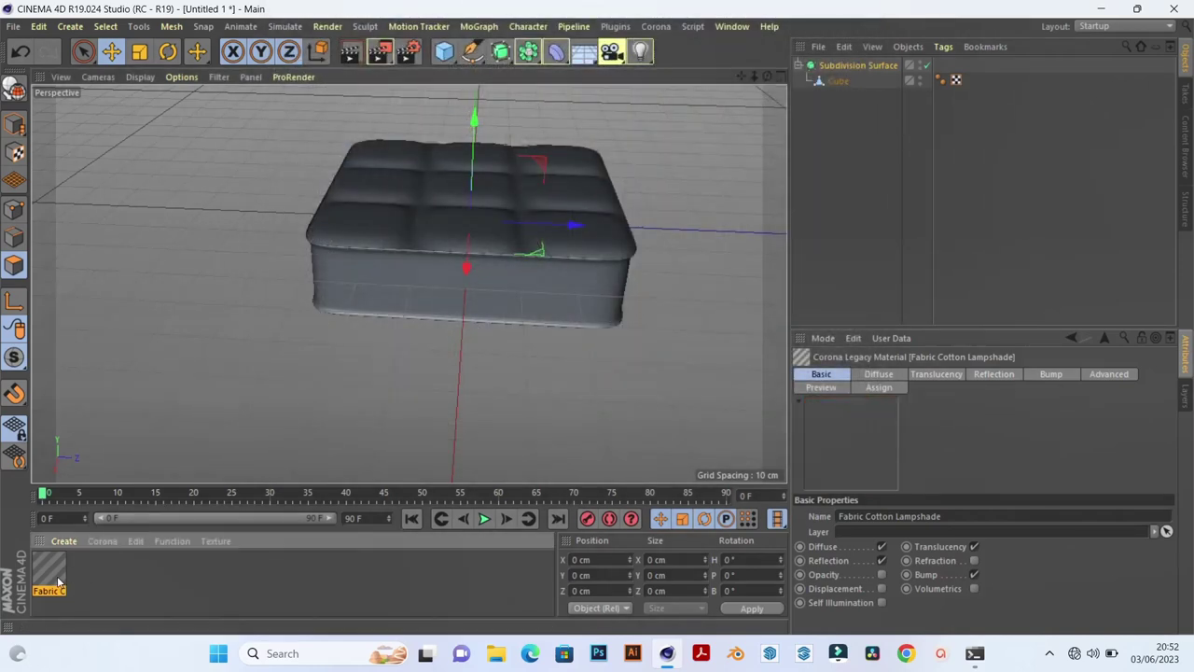
left_click_drag(59, 581, 425, 261)
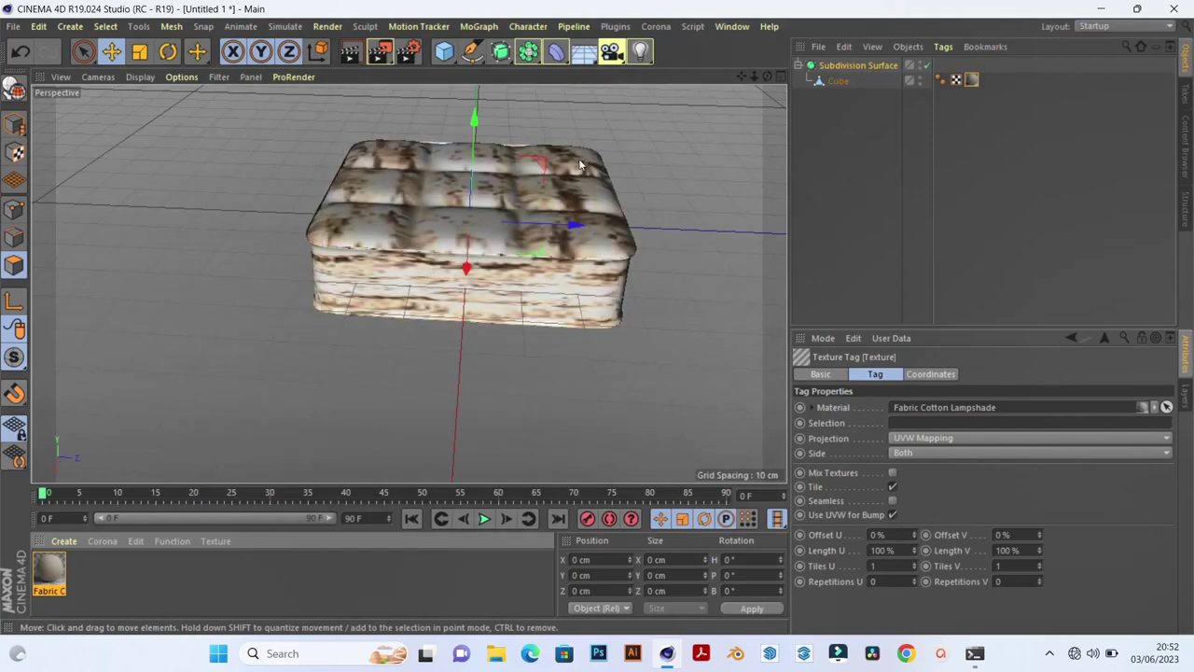
left_click_drag(582, 167, 576, 174, "alt")
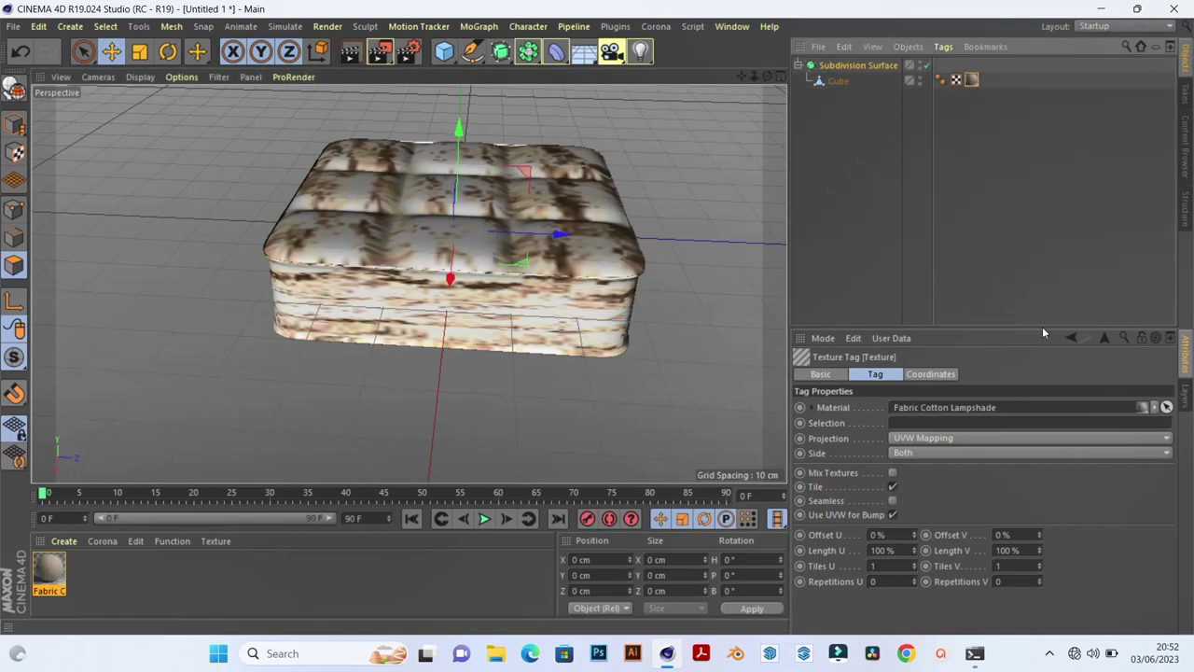
Switch the fabric texture tag to Cubic projection with 10% Length U and Length V
left_click(962, 439)
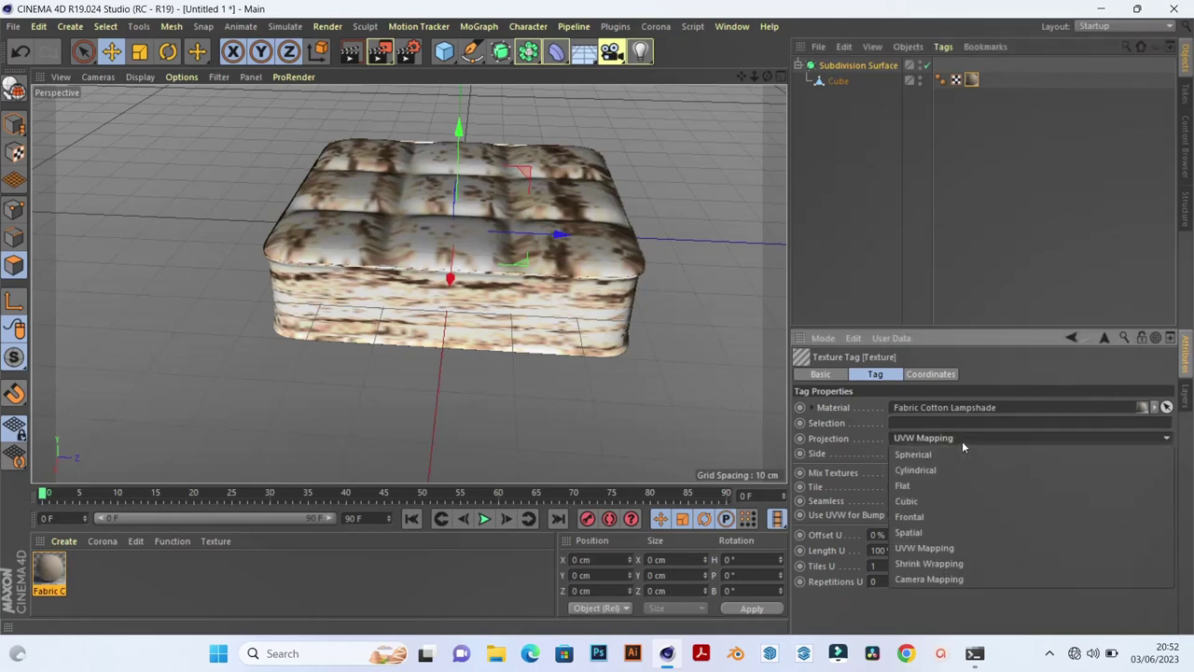
left_click(930, 502)
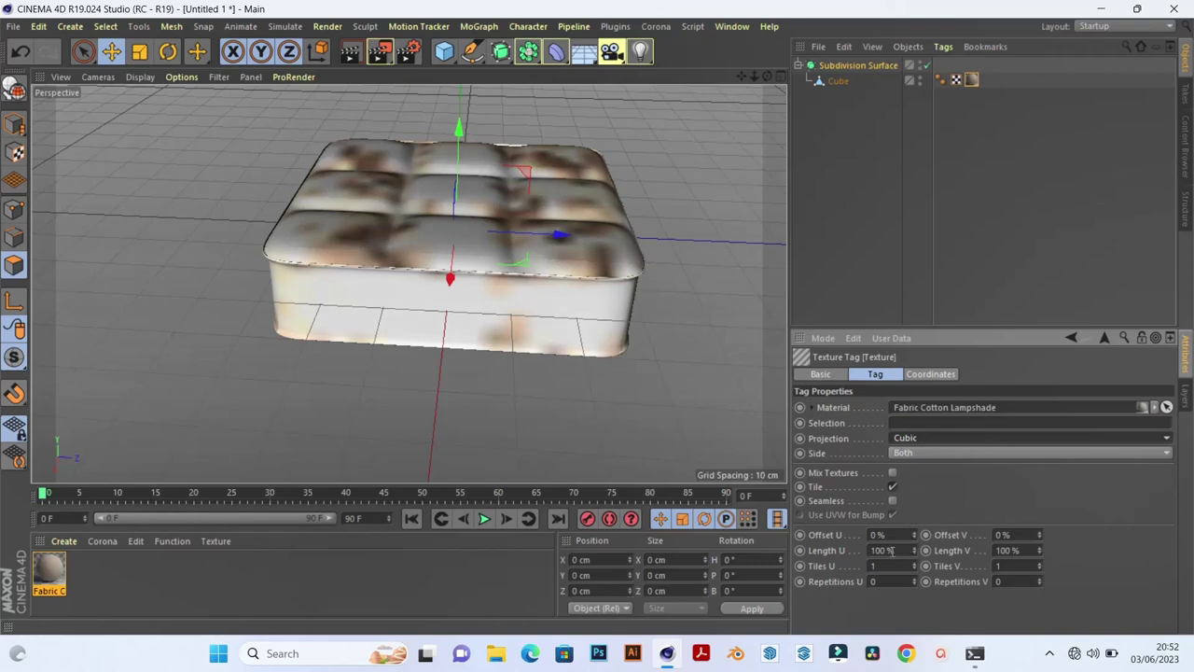
left_click_drag(885, 551, 860, 556)
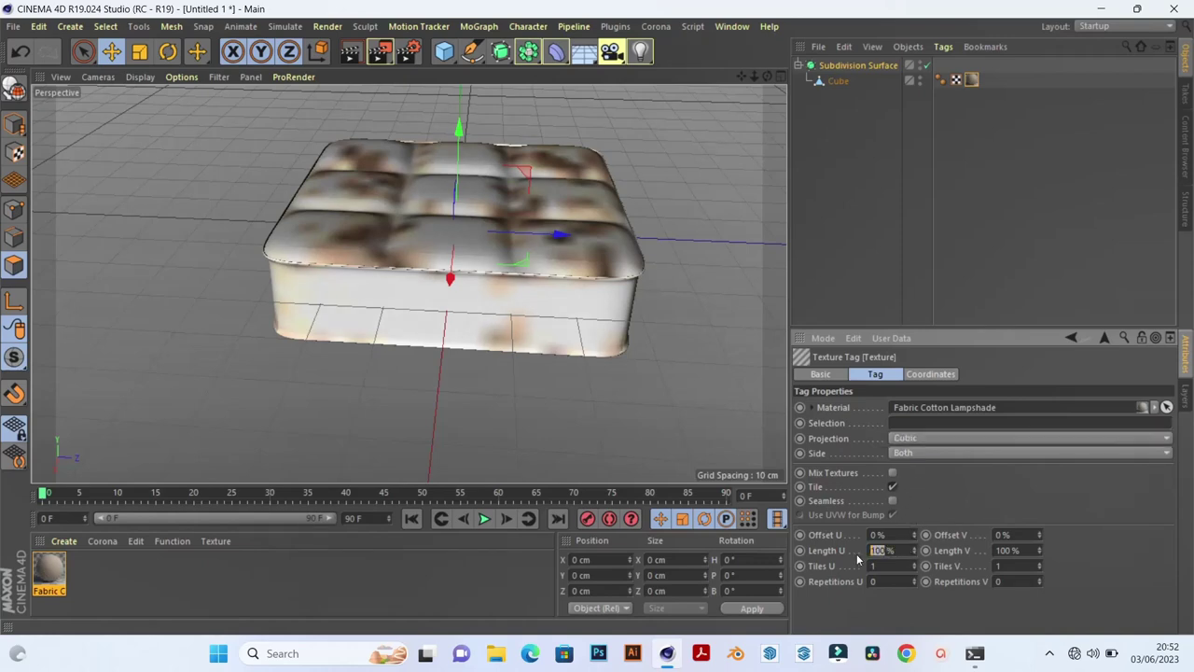
type("10")
left_click_drag(1014, 550, 986, 556)
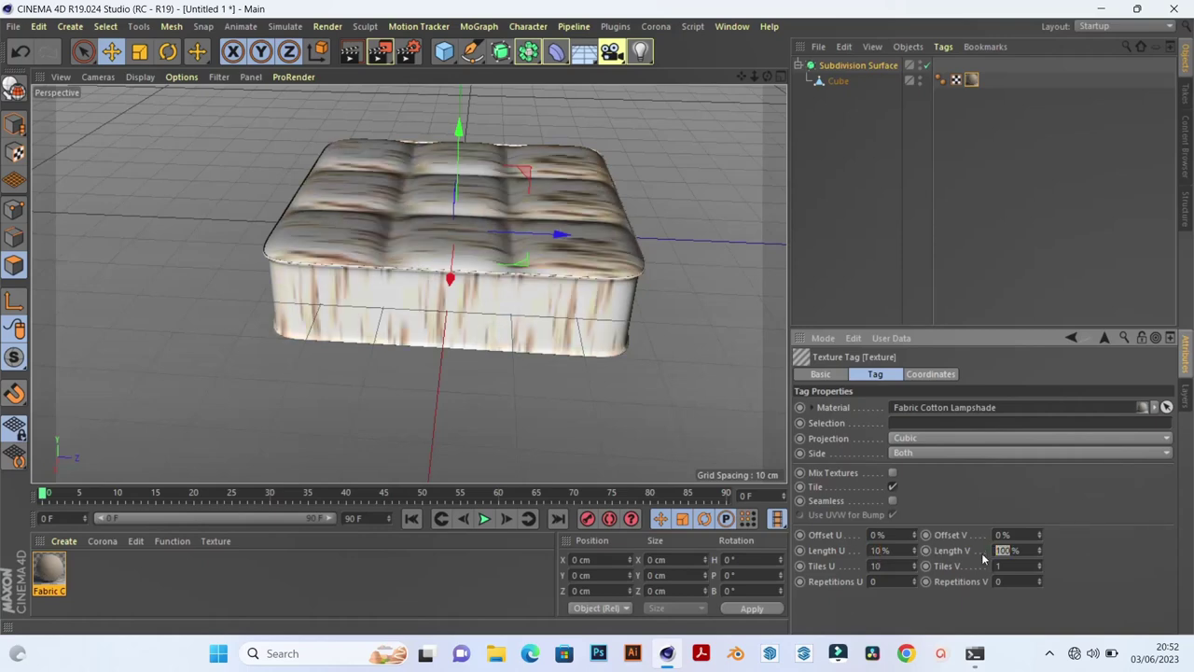
type("1")
key("Return")
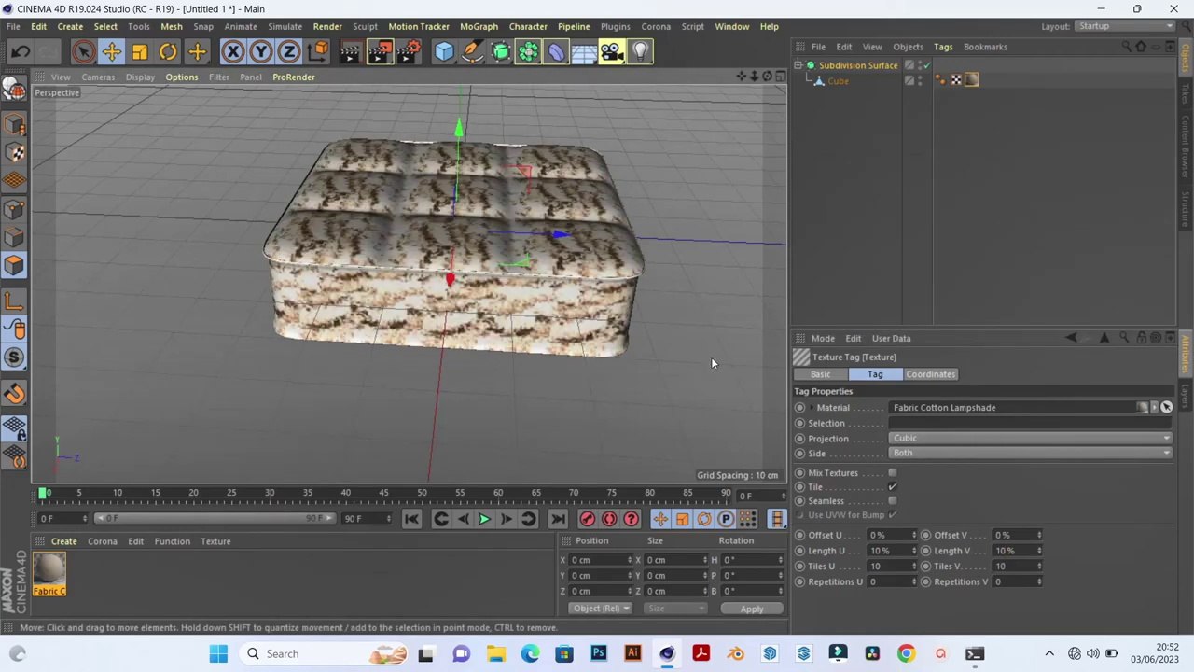
left_click_drag(643, 243, 669, 286, "alt")
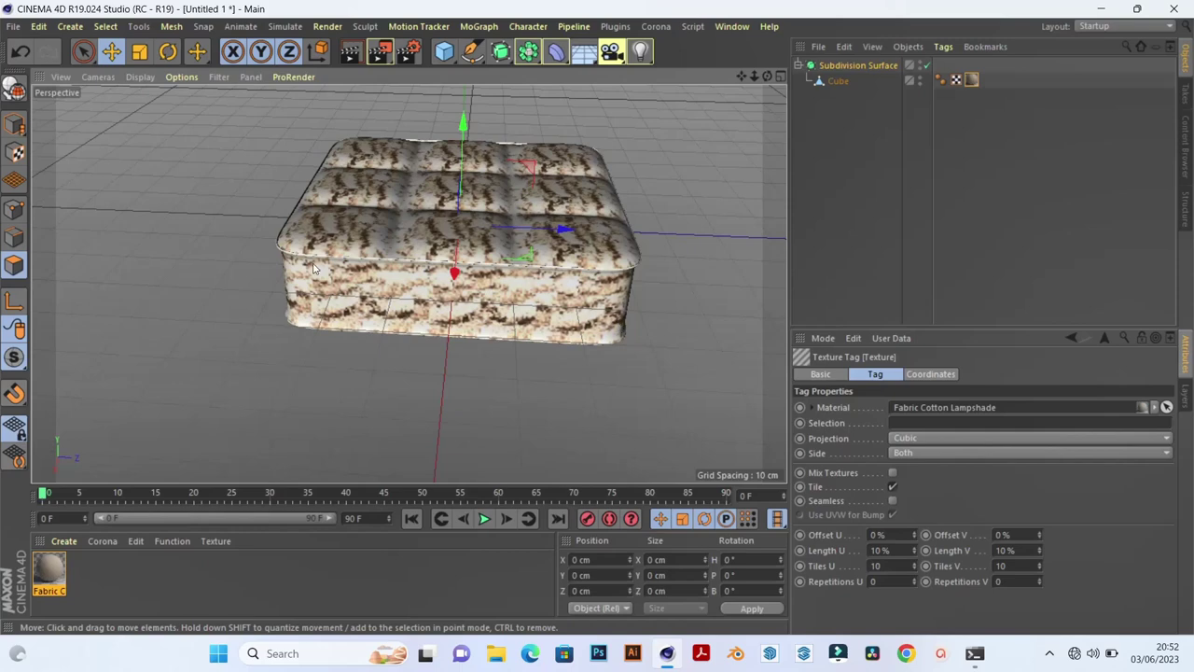
mouse_move(269, 262)
left_mouse_down("alt")
mouse_move(459, 267)
mouse_move(433, 292)
mouse_move(523, 296)
mouse_move(458, 285)
mouse_move(476, 285)
mouse_move(457, 315)
left_mouse_up("alt")
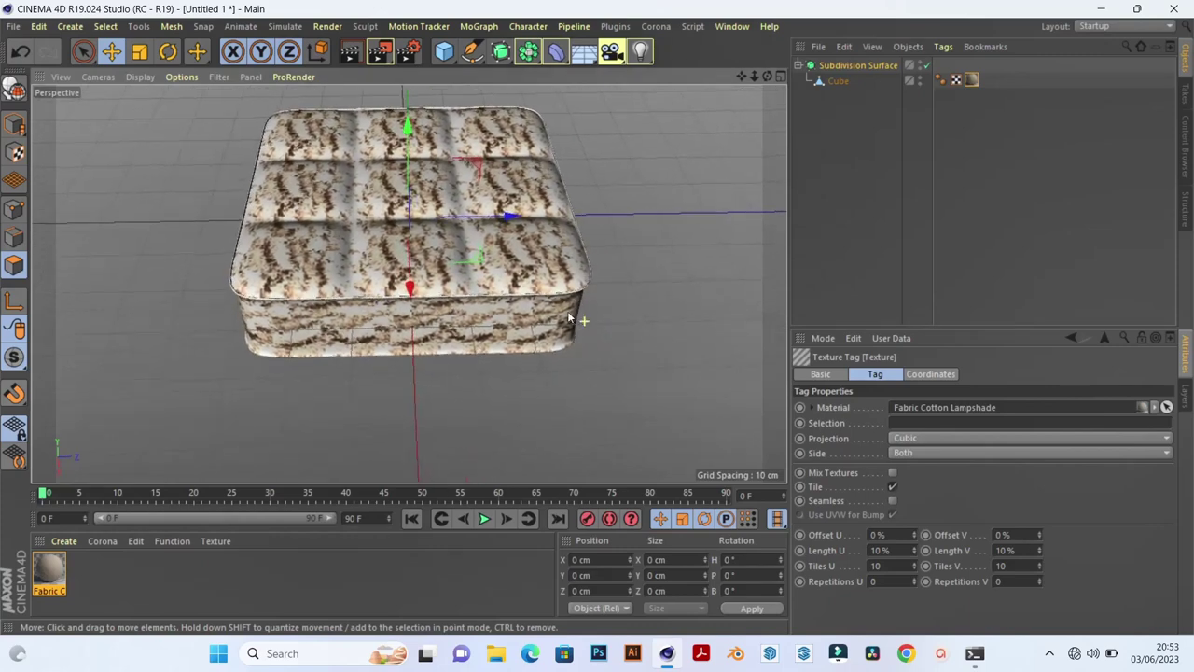
Select the cushion's Cube object in the Object Manager
left_click_drag(587, 324, 563, 311, "alt")
left_click_drag(462, 296, 457, 290, "alt")
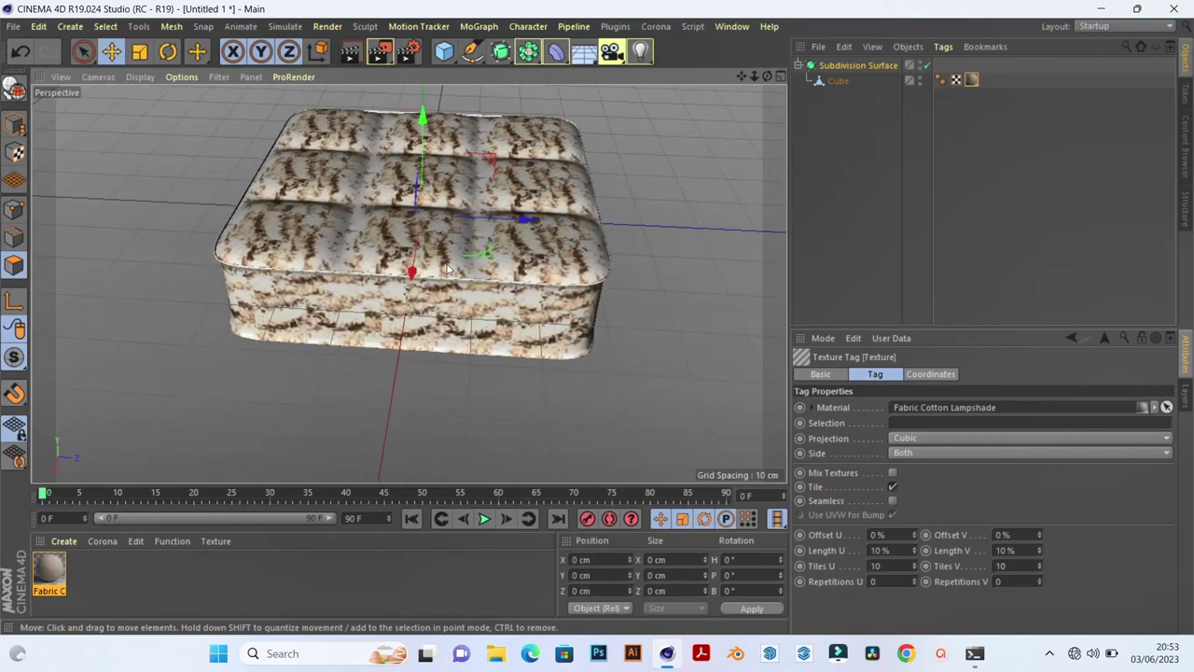
left_click(838, 81)
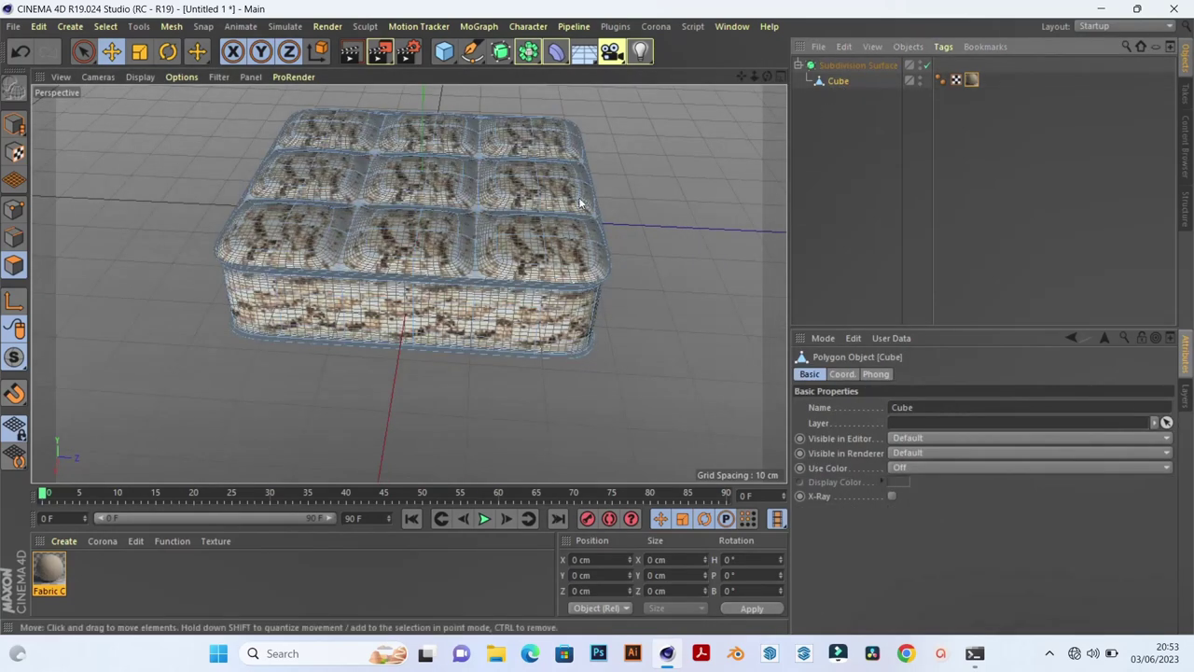
left_click_drag(420, 250, 435, 252, "alt")
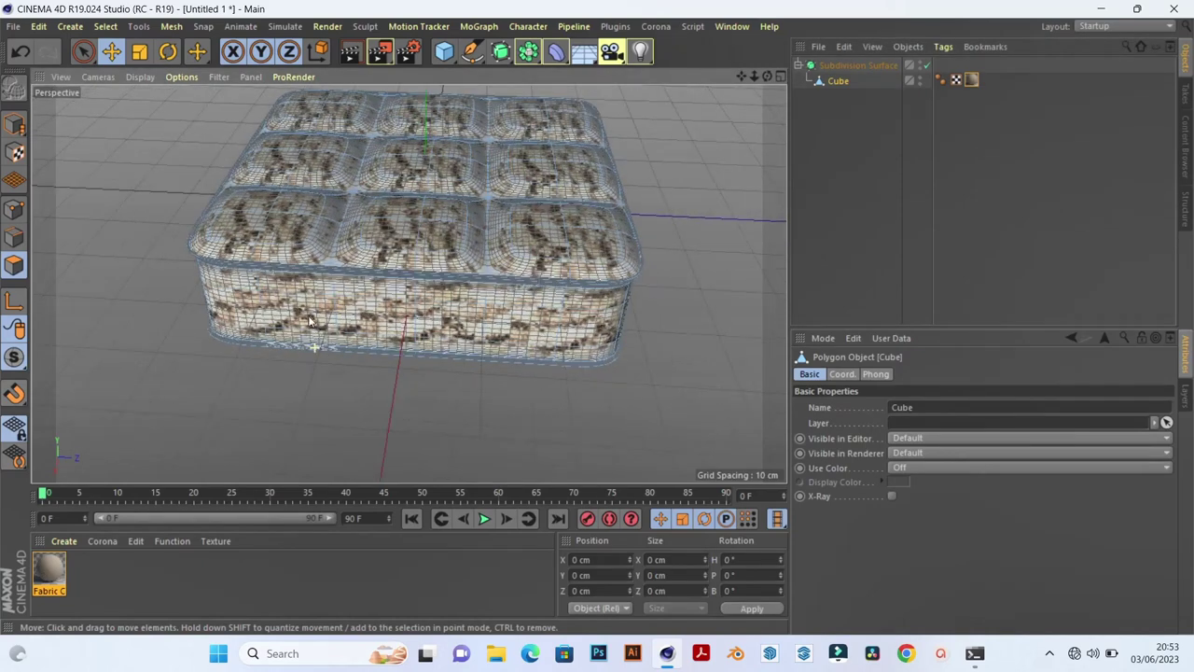
left_click_drag(298, 315, 241, 308, "alt")
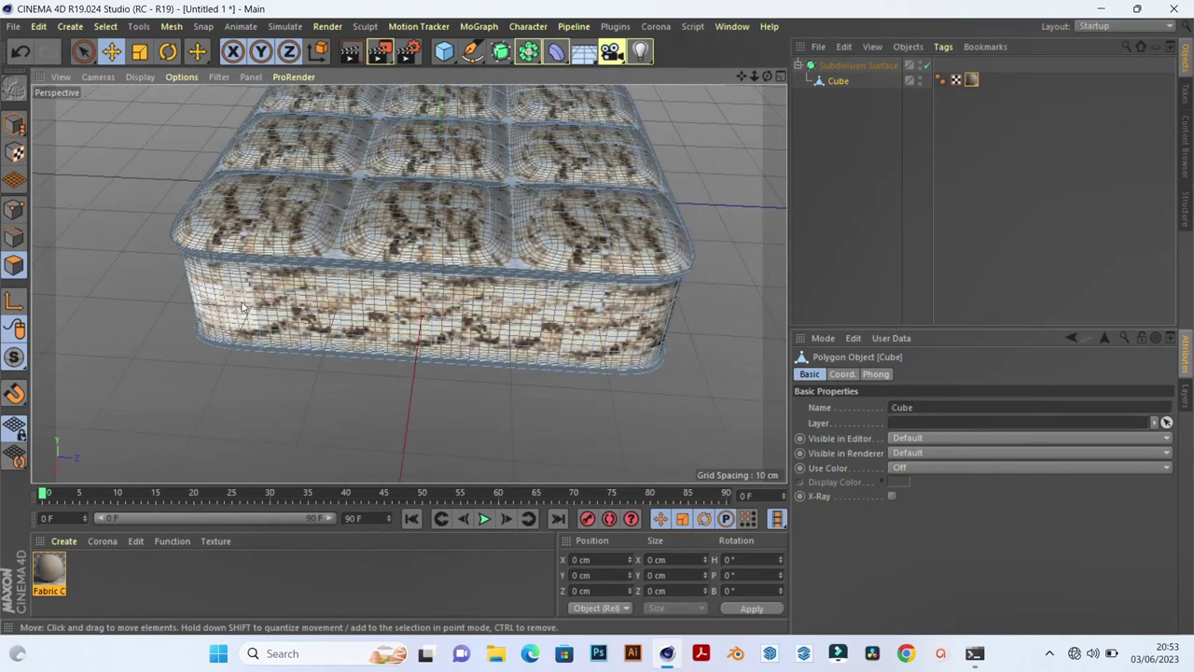
Switch to Points mode and zoom in on the cushion mesh
left_click(14, 209)
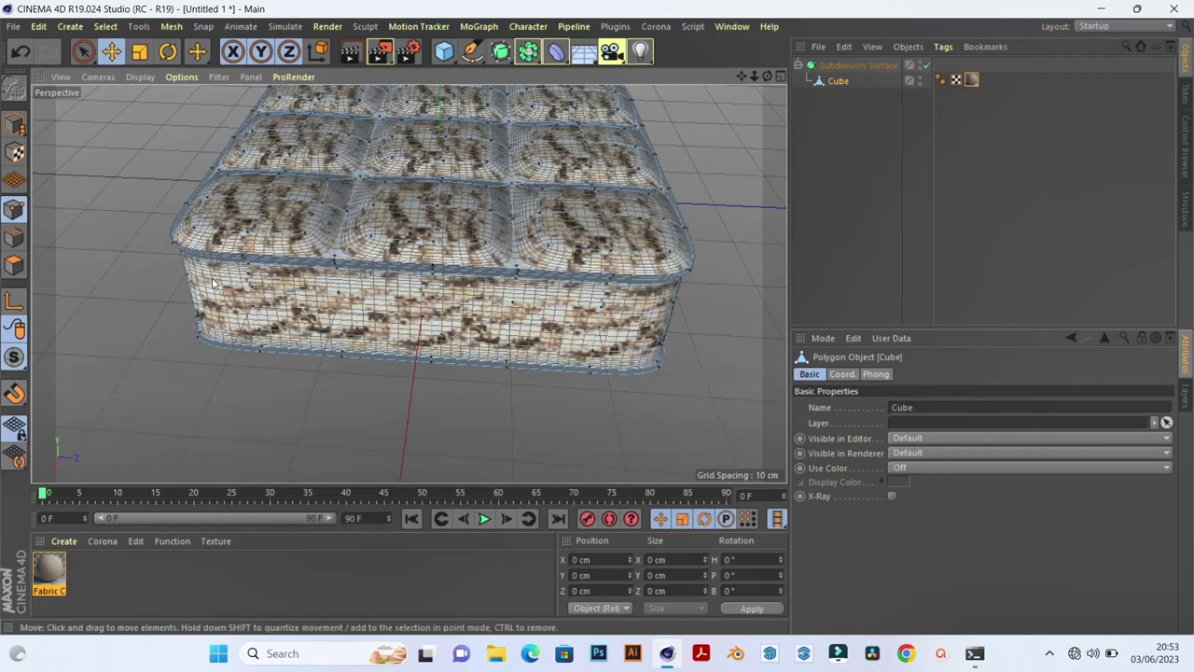
left_click_drag(215, 284, 213, 283, "alt")
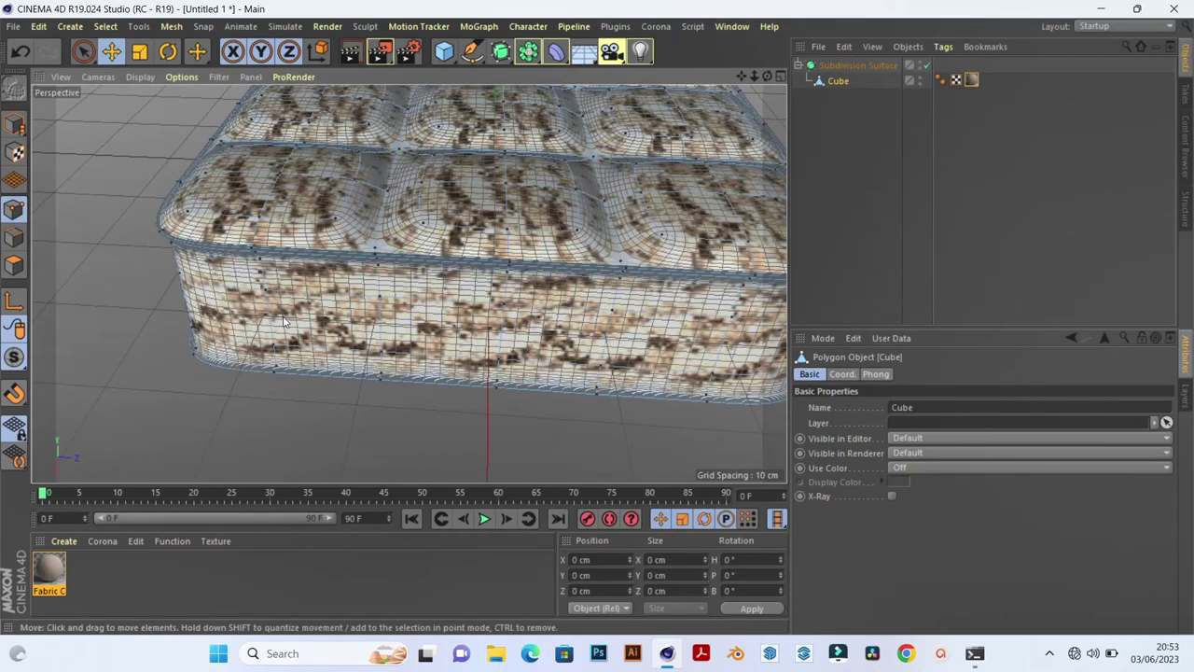
scroll(283, 322, "down", 2)
scroll(278, 325, "up", 3)
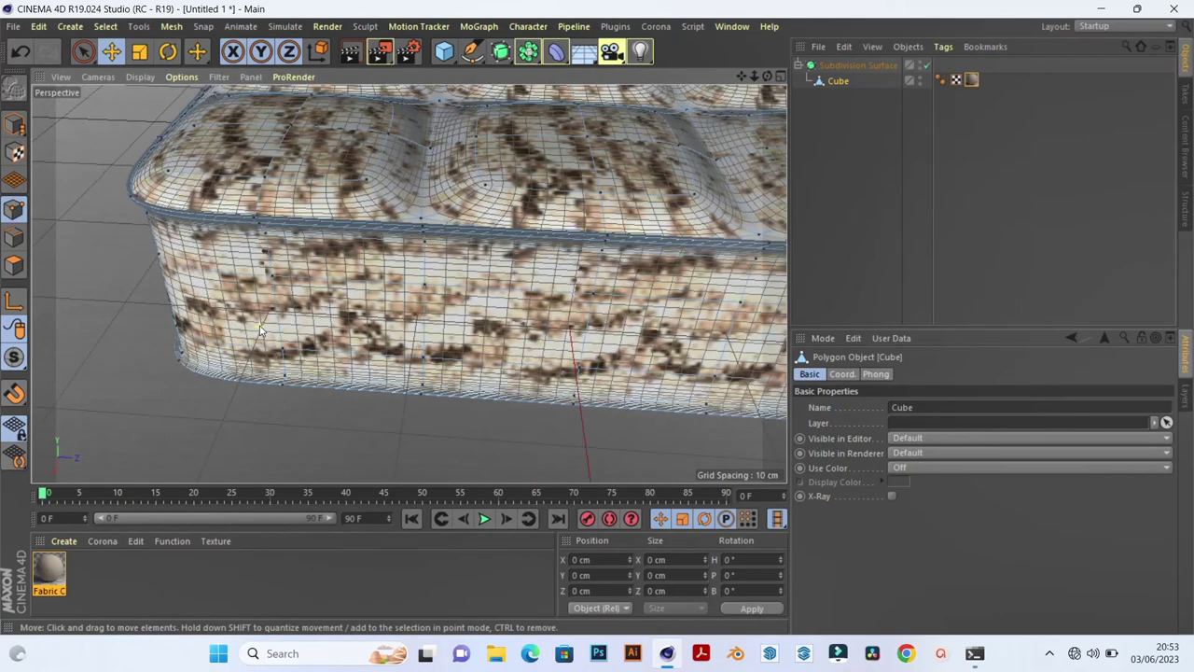
scroll(285, 330, "up", 2)
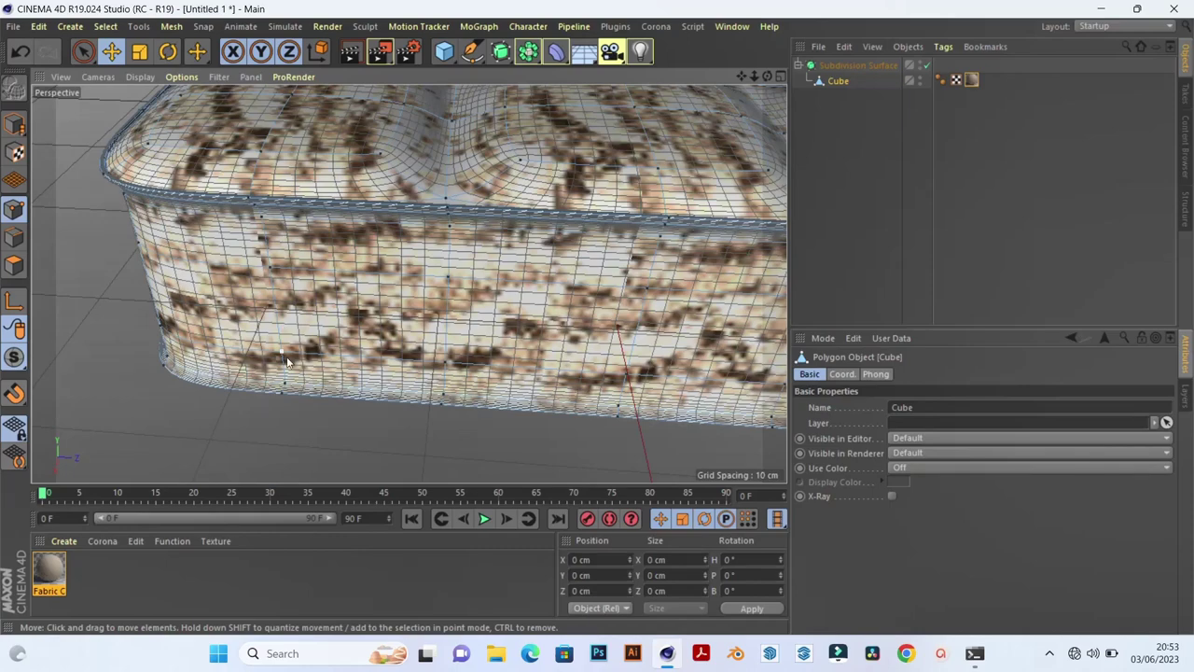
scroll(274, 334, "down", 2)
scroll(273, 334, "down", 2)
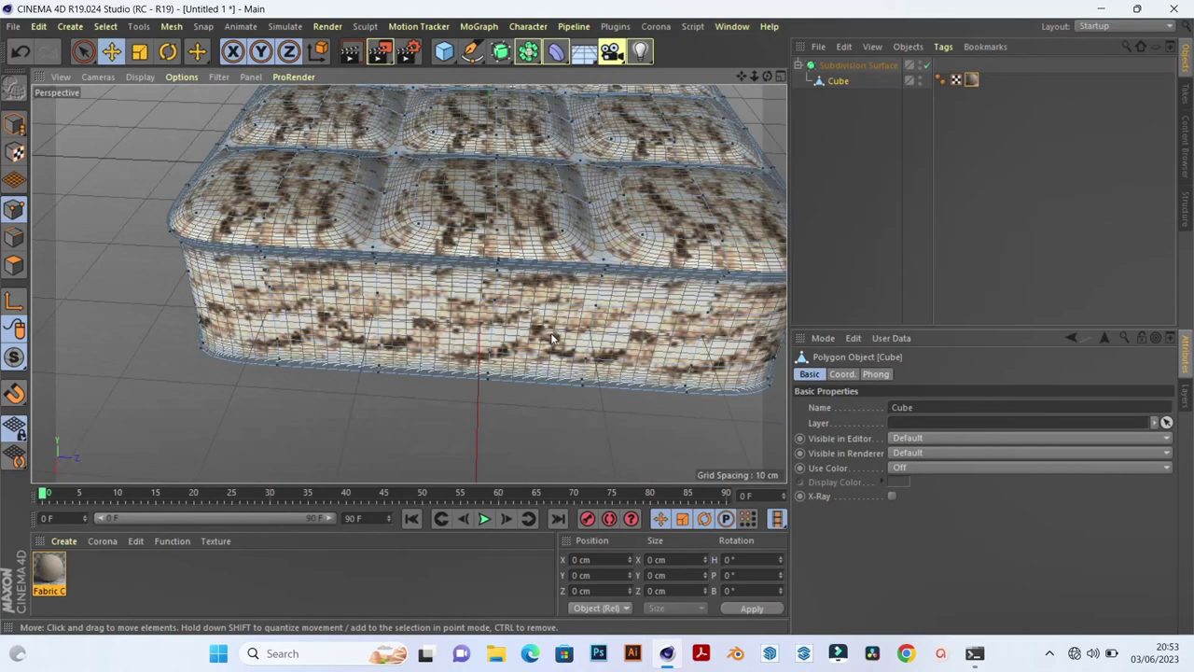
scroll(550, 338, "down", 1)
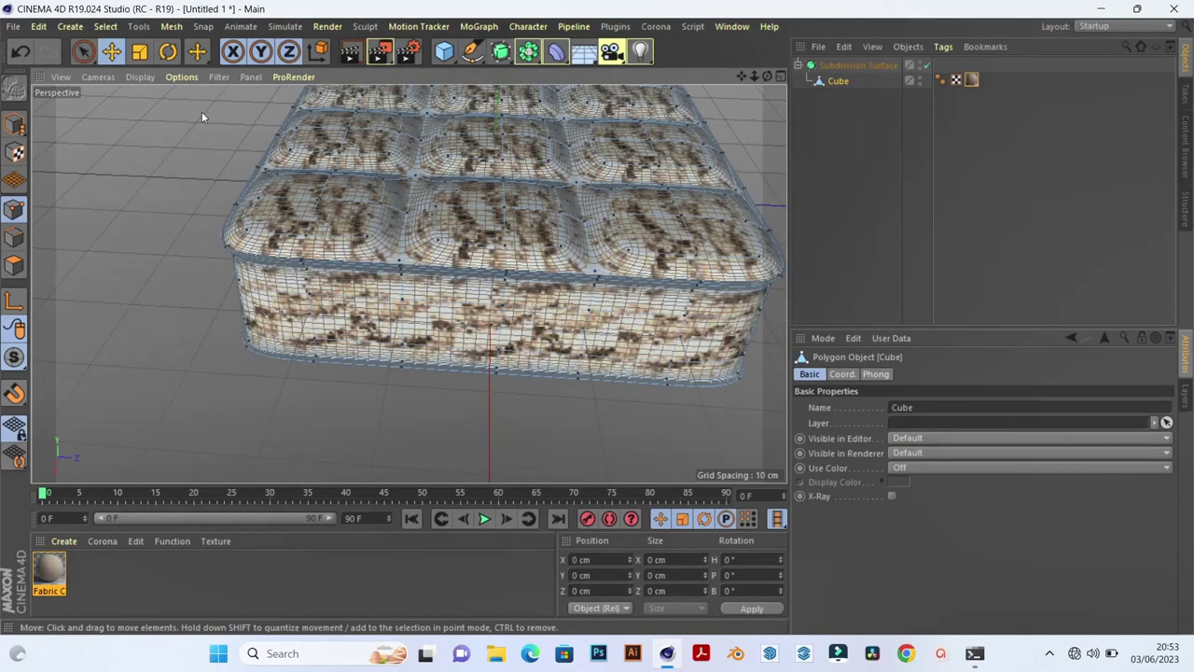
Loop-select the middle and bottom side edge loops, then activate the Move tool
left_click(93, 28)
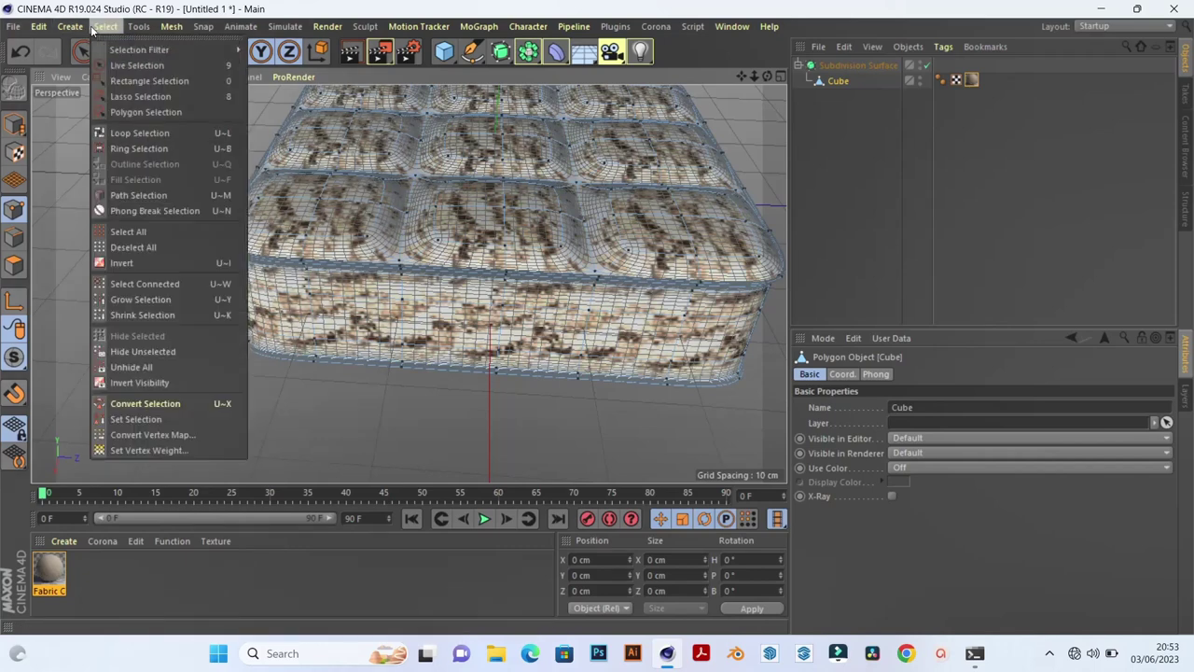
left_click(132, 134)
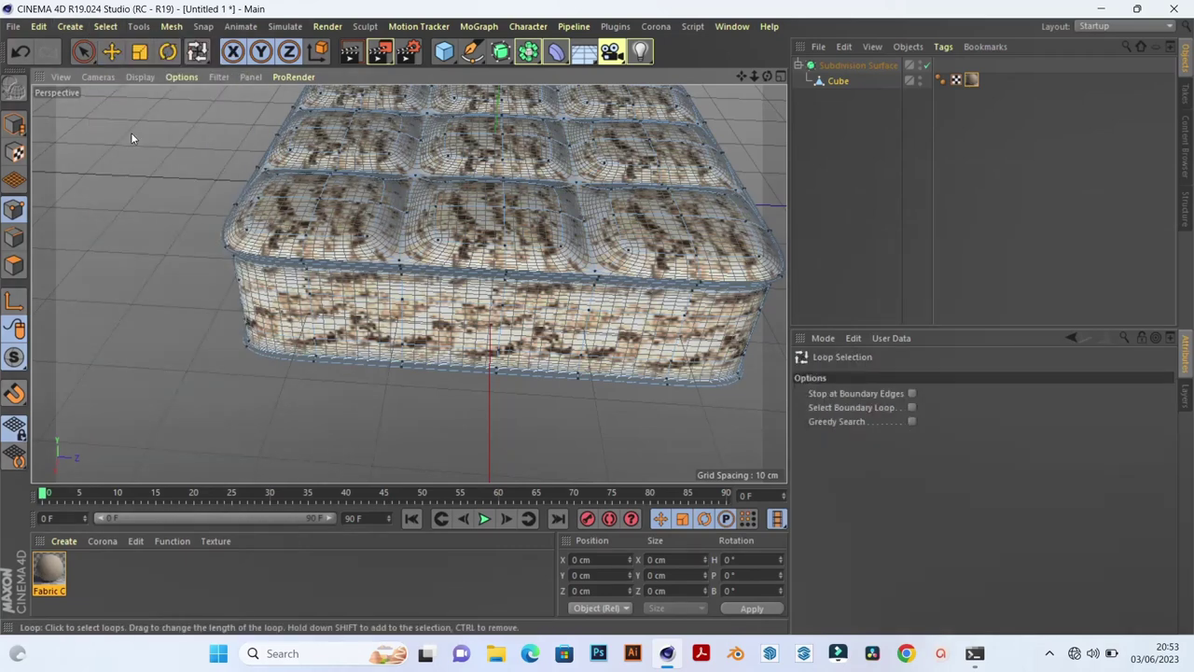
left_click(284, 297)
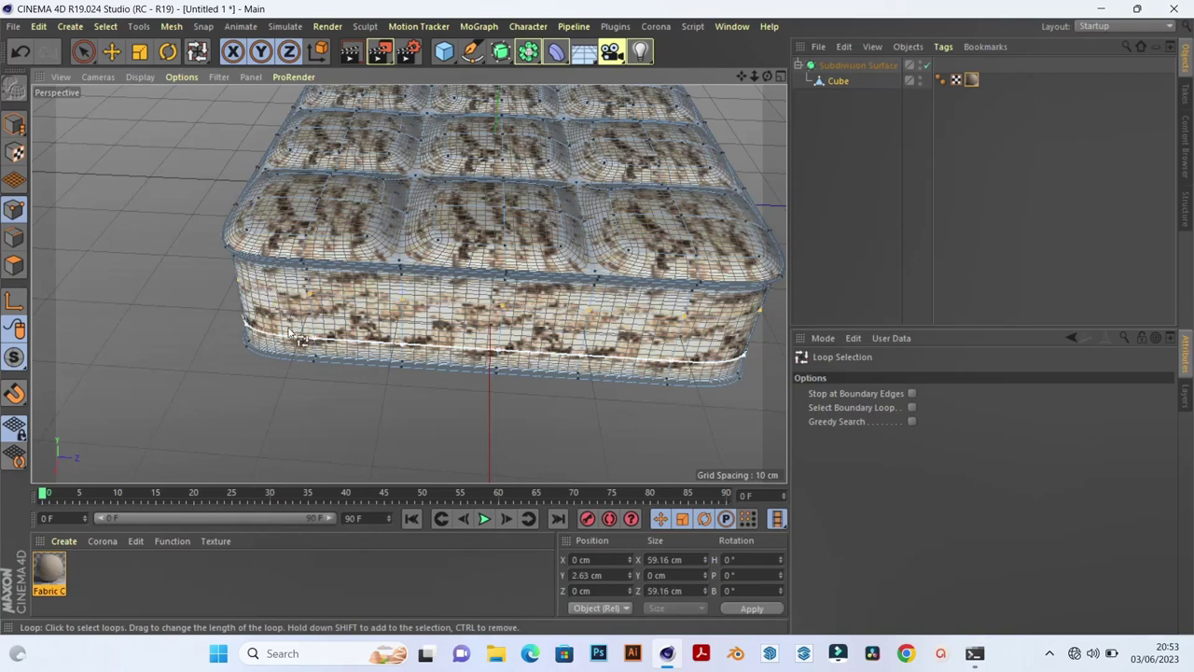
left_click(290, 334, "shift")
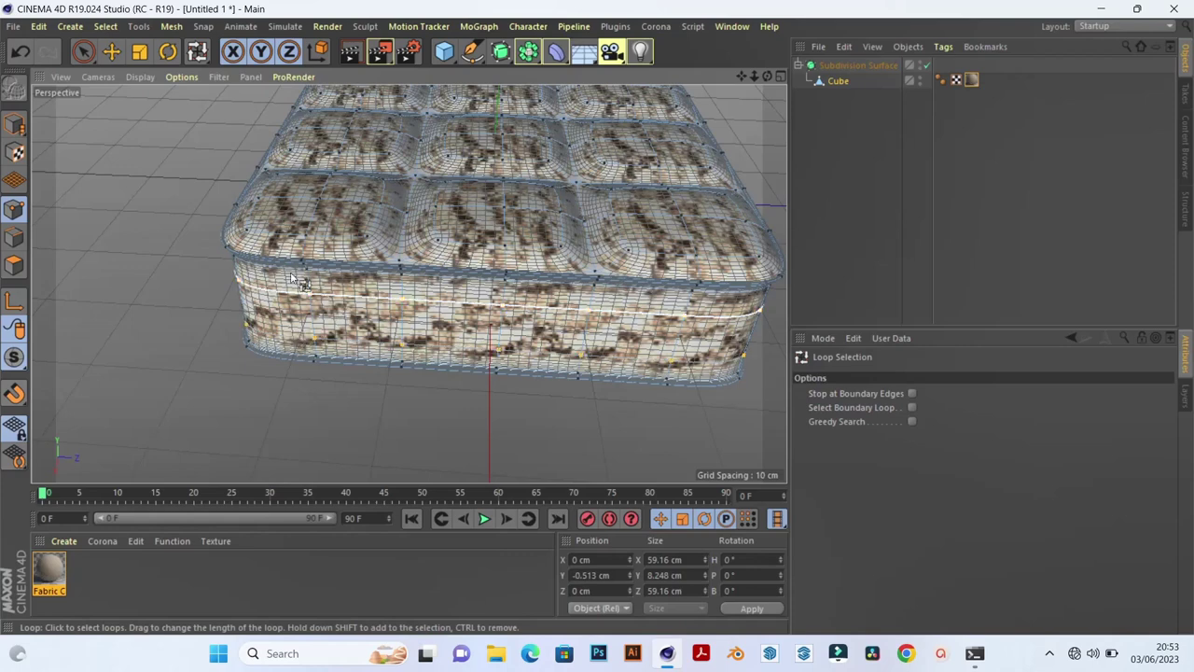
left_click(120, 55)
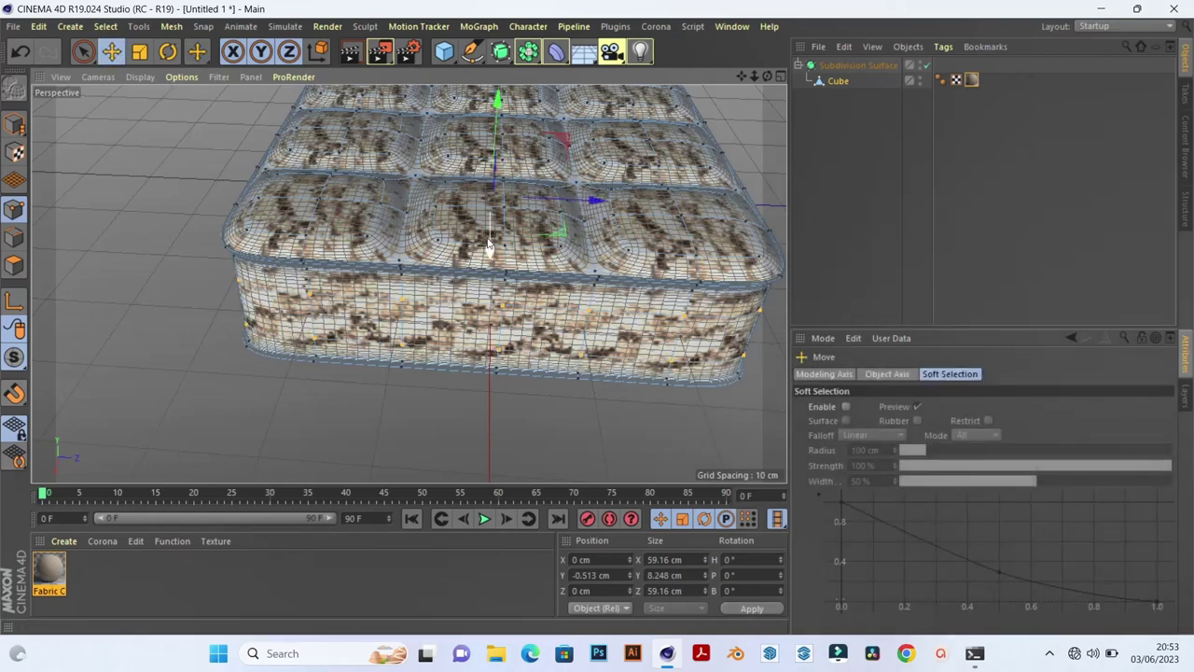
Shift the selected loops about 1.442 cm along X and 0.908 cm along Z
left_click_drag(487, 245, 485, 251)
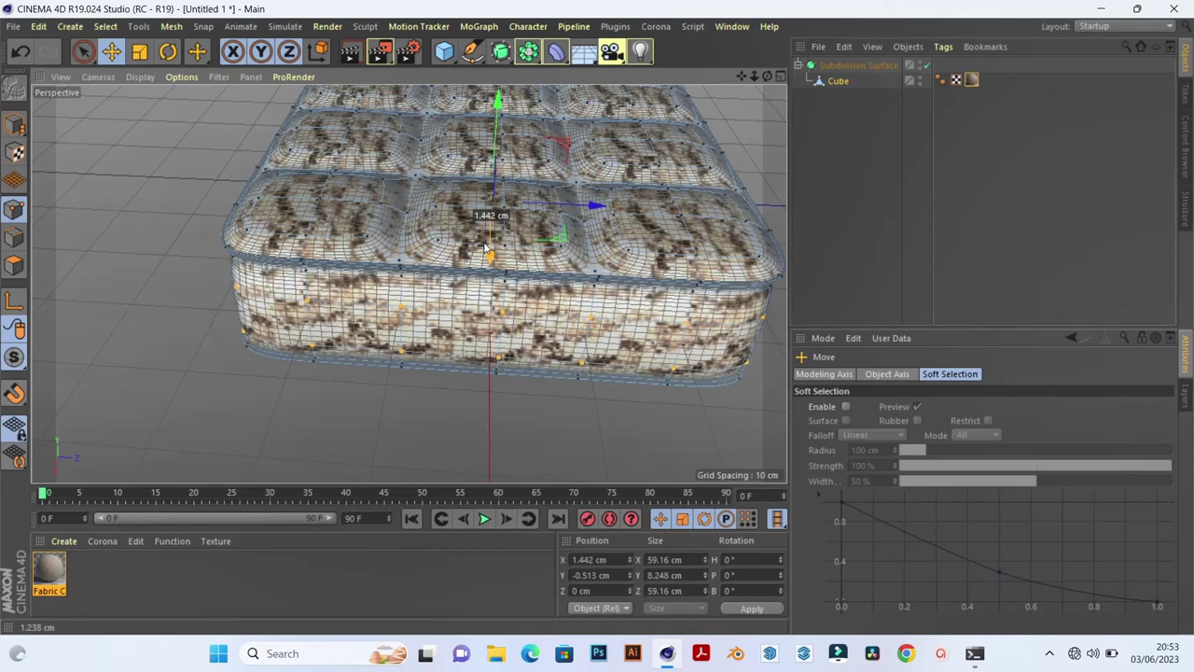
left_click_drag(486, 249, 489, 251)
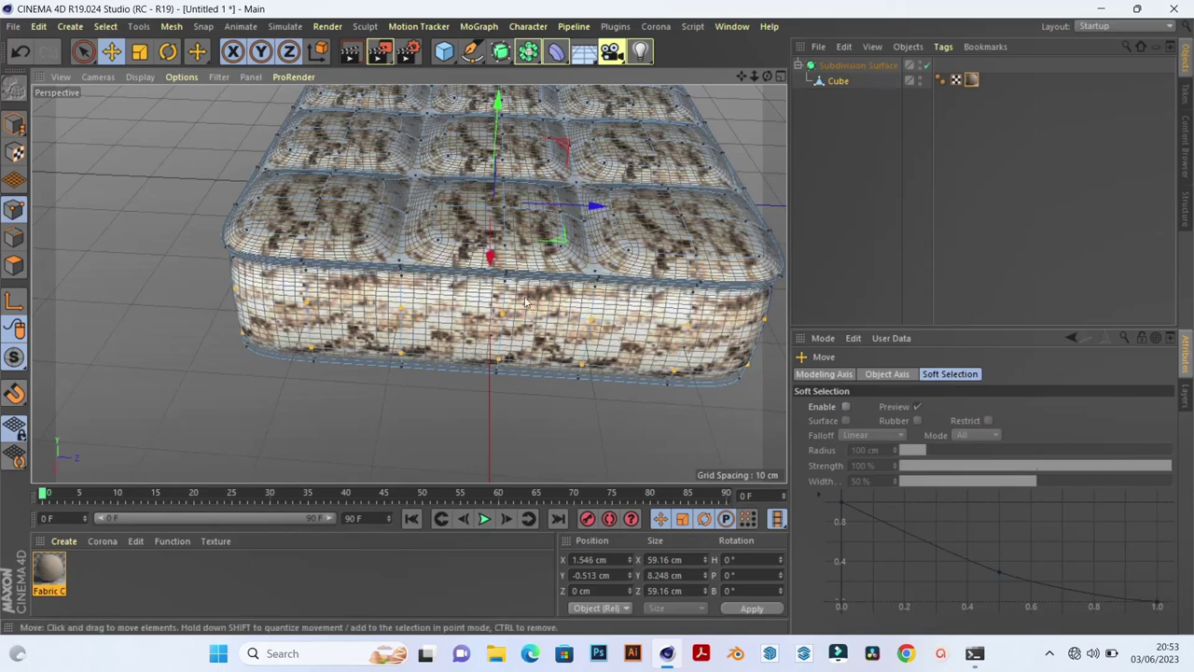
mouse_move(558, 316)
left_mouse_down("alt")
mouse_move(545, 298)
mouse_move(389, 273)
mouse_move(580, 279)
mouse_move(474, 279)
mouse_move(575, 295)
mouse_move(587, 321)
mouse_move(511, 330)
left_mouse_up("alt")
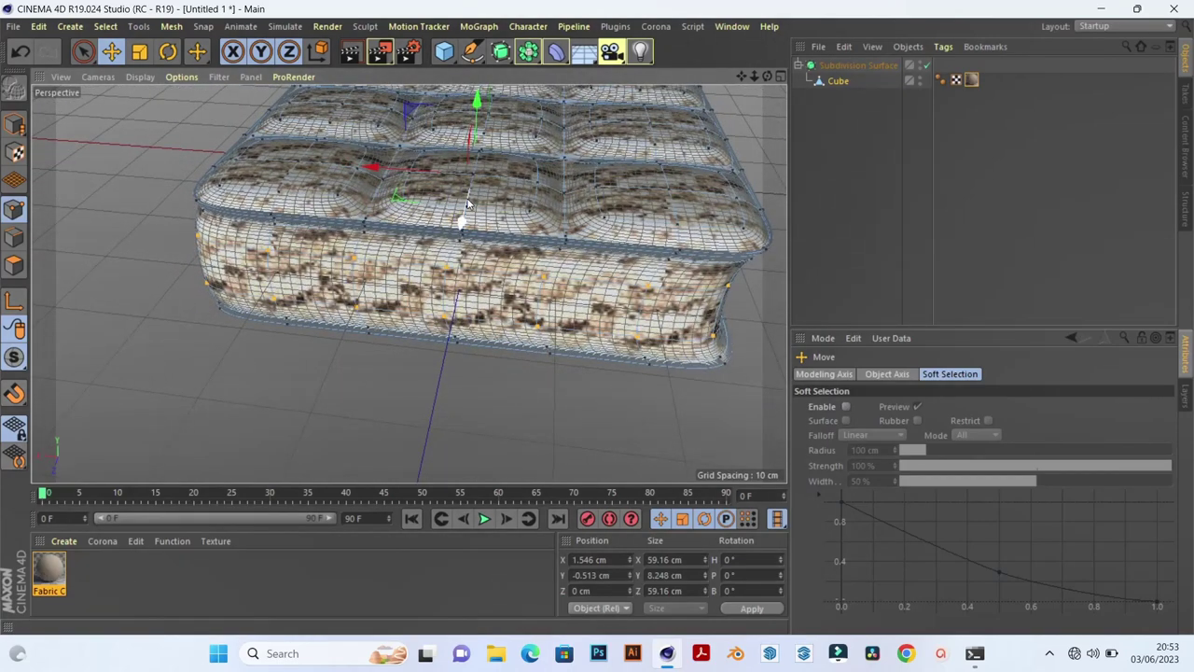
left_click_drag(468, 204, 458, 227)
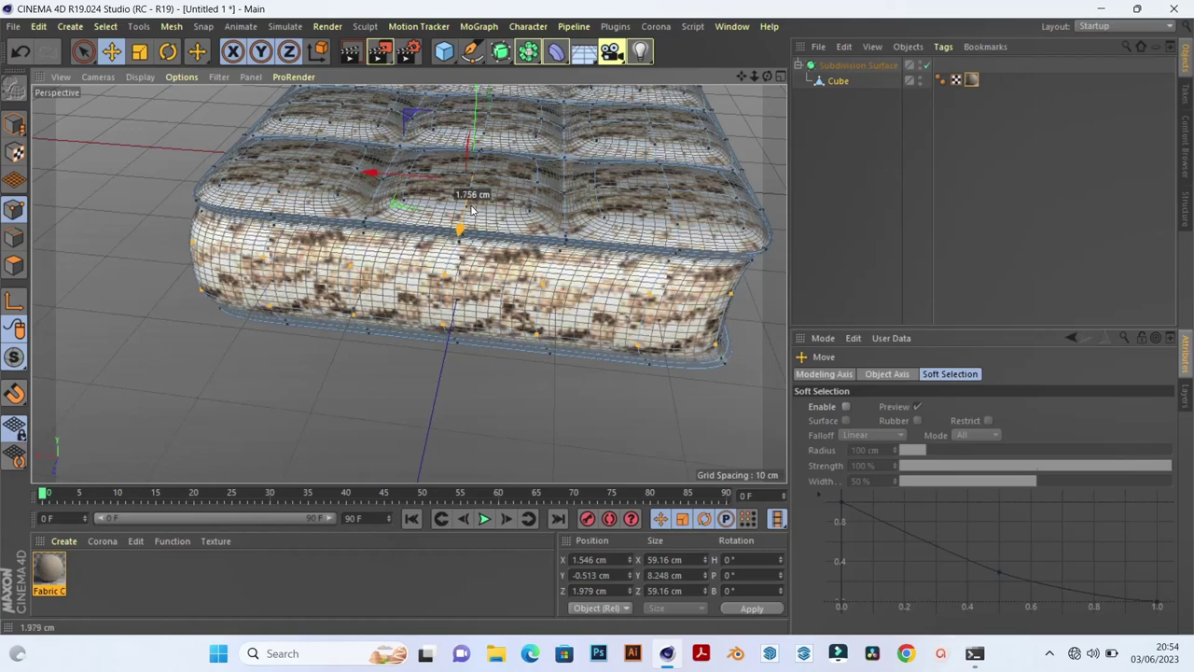
Lift the soft-selected points to puff up the cushion's top
mouse_move(621, 317)
left_mouse_down("alt")
mouse_move(316, 273)
mouse_move(572, 294)
mouse_move(497, 298)
left_mouse_up("alt")
mouse_move(590, 301)
left_mouse_down("alt")
mouse_move(571, 327)
mouse_move(520, 340)
left_mouse_up("alt")
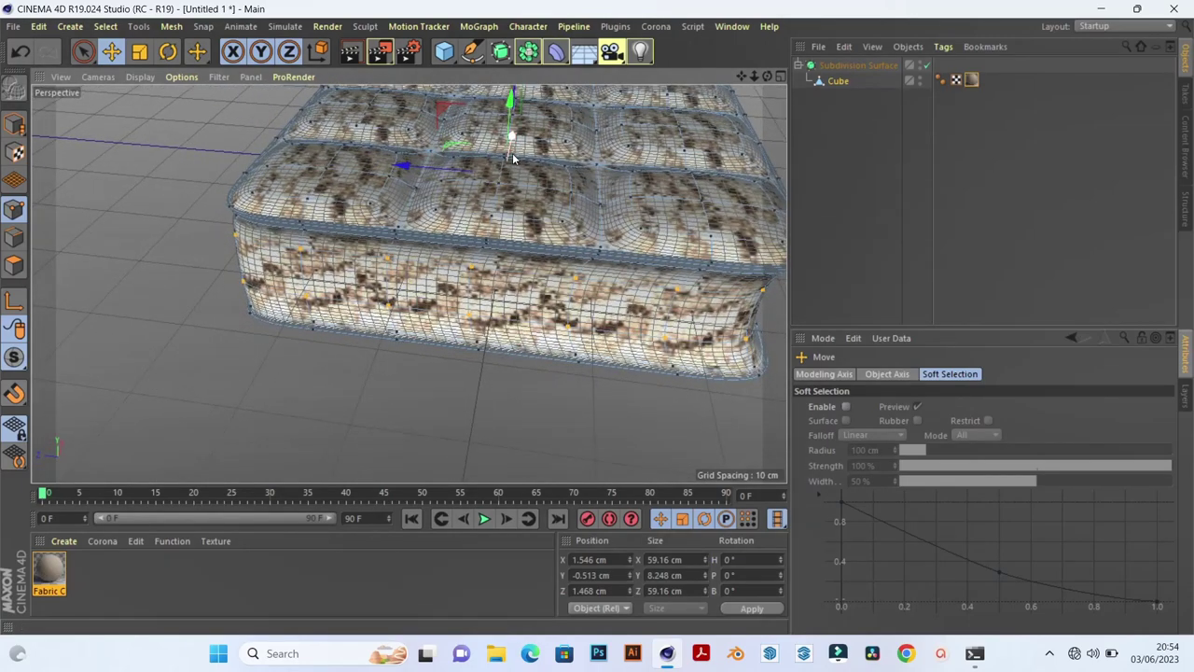
left_click_drag(513, 159, 515, 170)
Push a point outward along its depth to bulge the cushion's front
left_click_drag(541, 233, 564, 261, "alt")
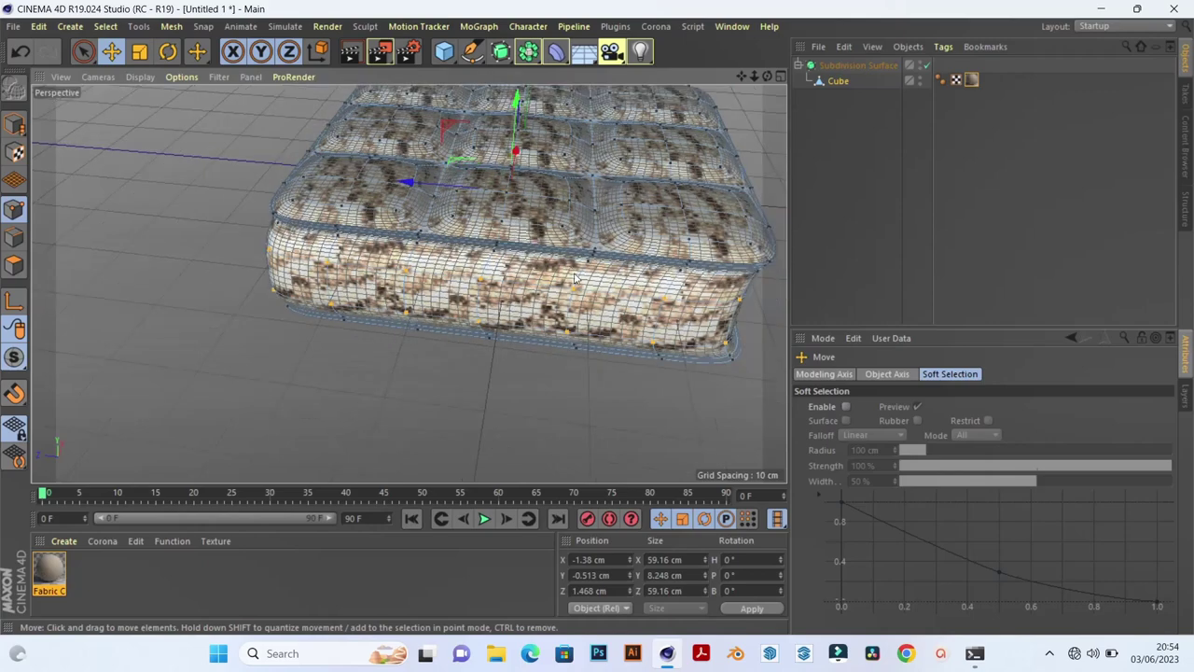
mouse_move(602, 315)
left_mouse_down("alt")
mouse_move(625, 303)
mouse_move(602, 325)
mouse_move(611, 304)
mouse_move(583, 319)
mouse_move(524, 319)
mouse_move(516, 299)
left_mouse_up("alt")
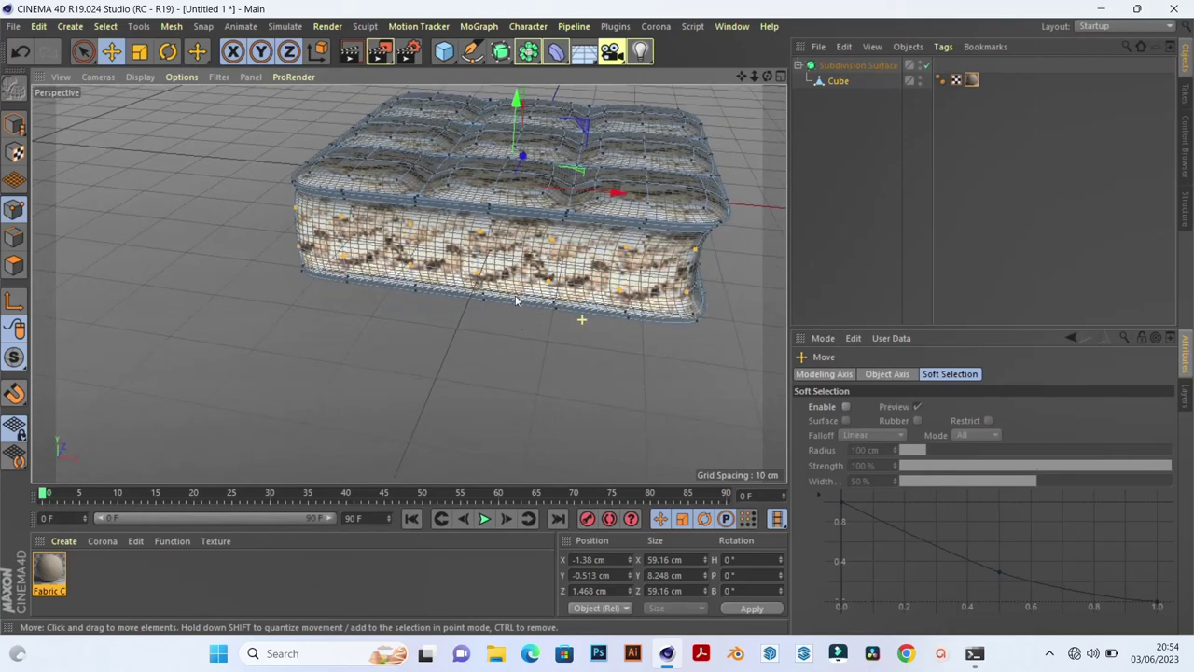
left_click_drag(522, 165, 526, 175)
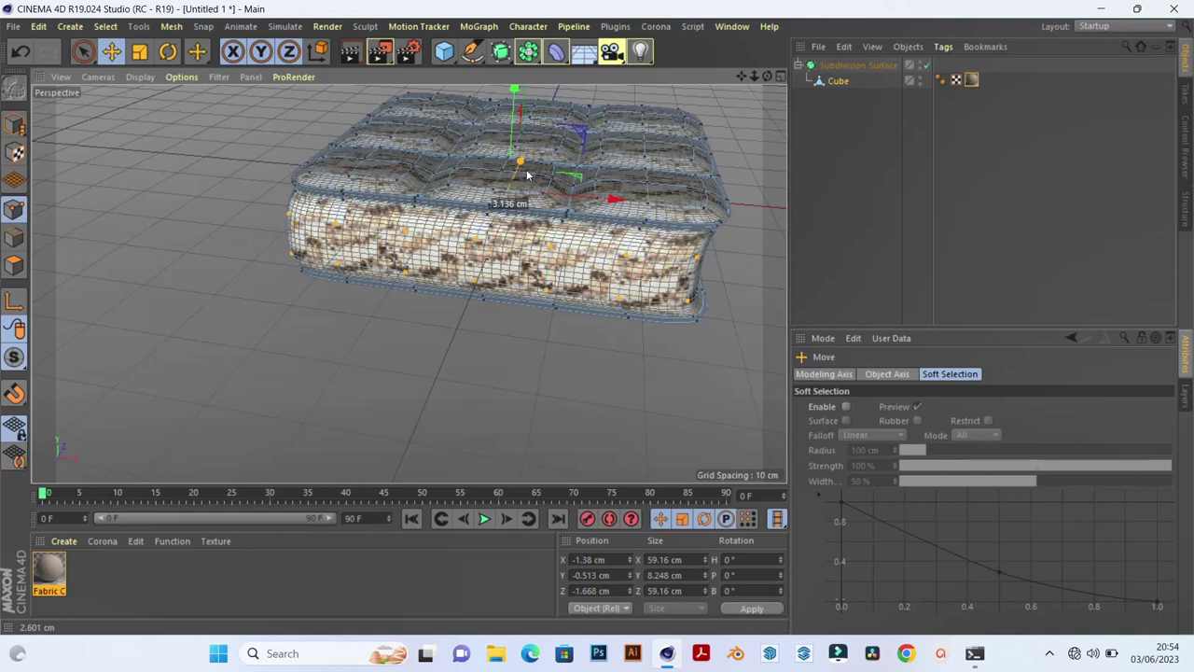
left_click_drag(527, 174, 526, 174)
scroll(651, 269, "up", 2)
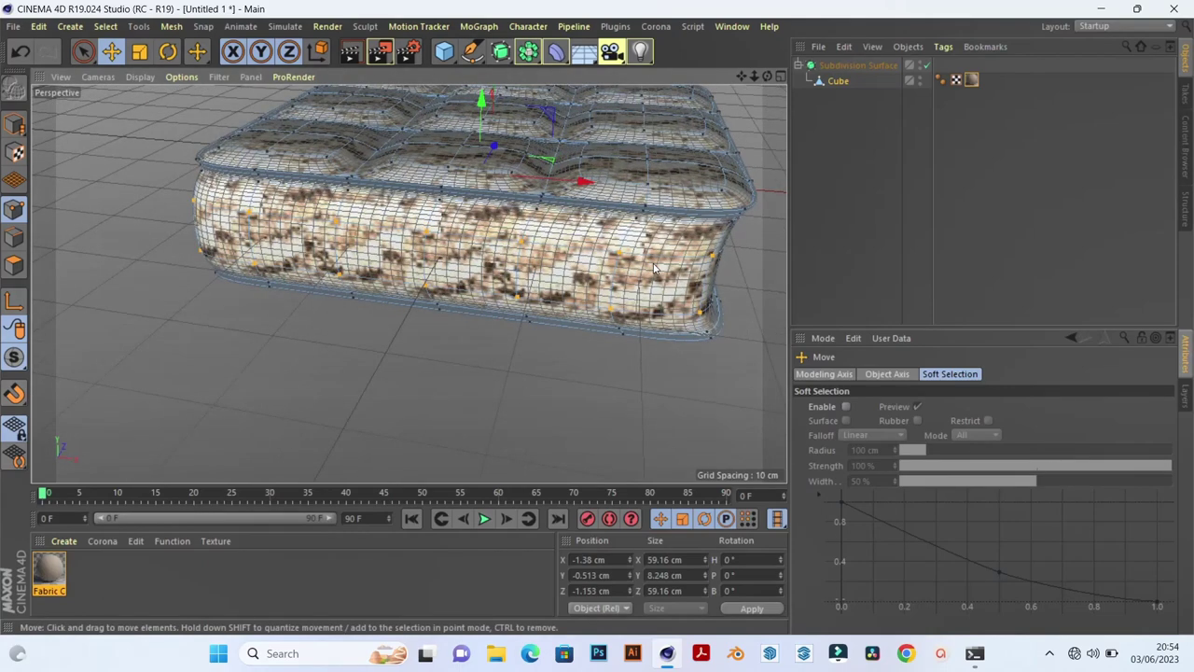
scroll(715, 299, "down", 1)
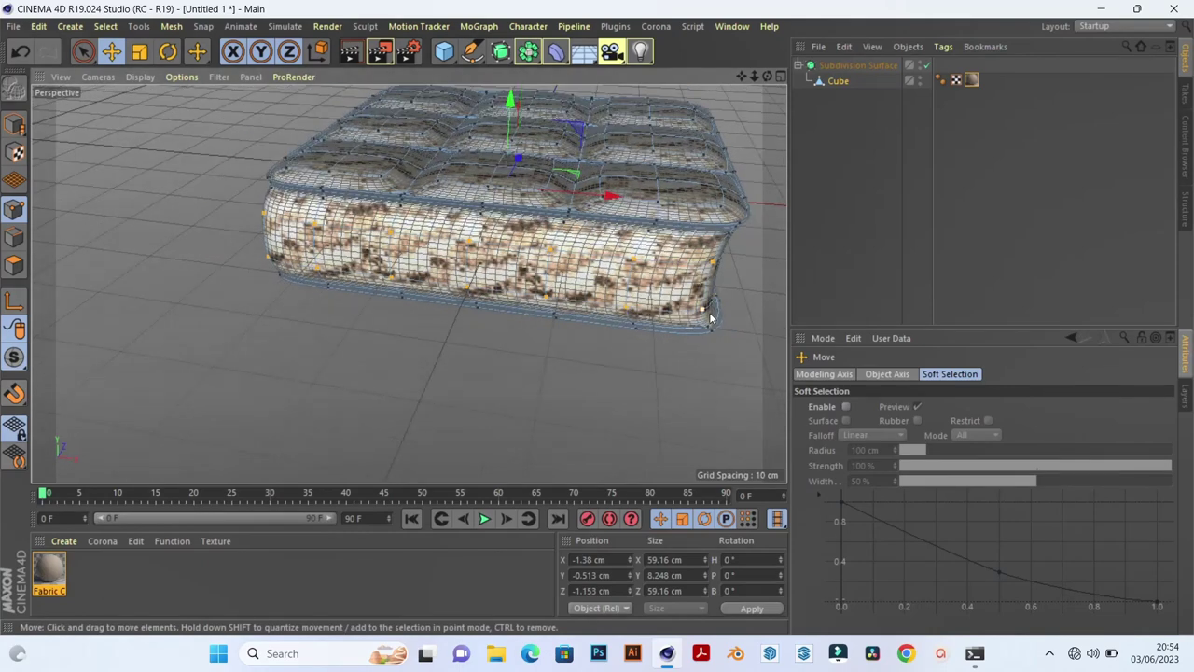
scroll(706, 317, "down", 1)
scroll(705, 303, "down", 1)
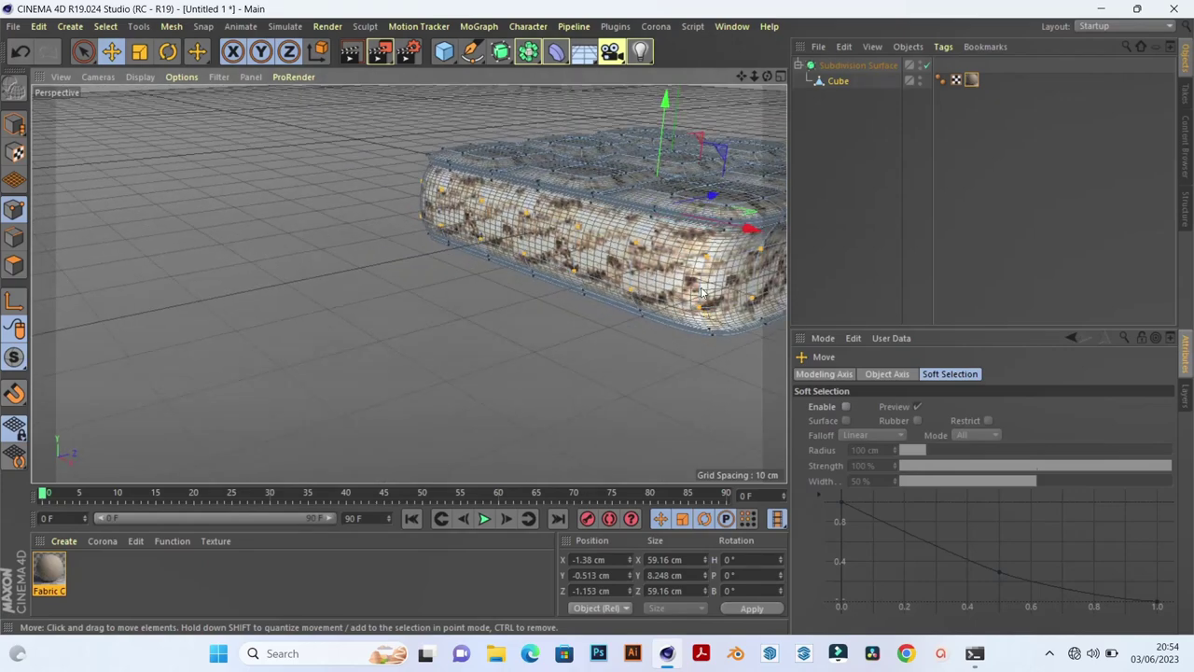
scroll(703, 293, "down", 1)
mouse_move(705, 289)
left_mouse_down("alt")
mouse_move(408, 280)
mouse_move(597, 312)
mouse_move(523, 306)
mouse_move(670, 306)
mouse_move(611, 300)
left_mouse_up("alt")
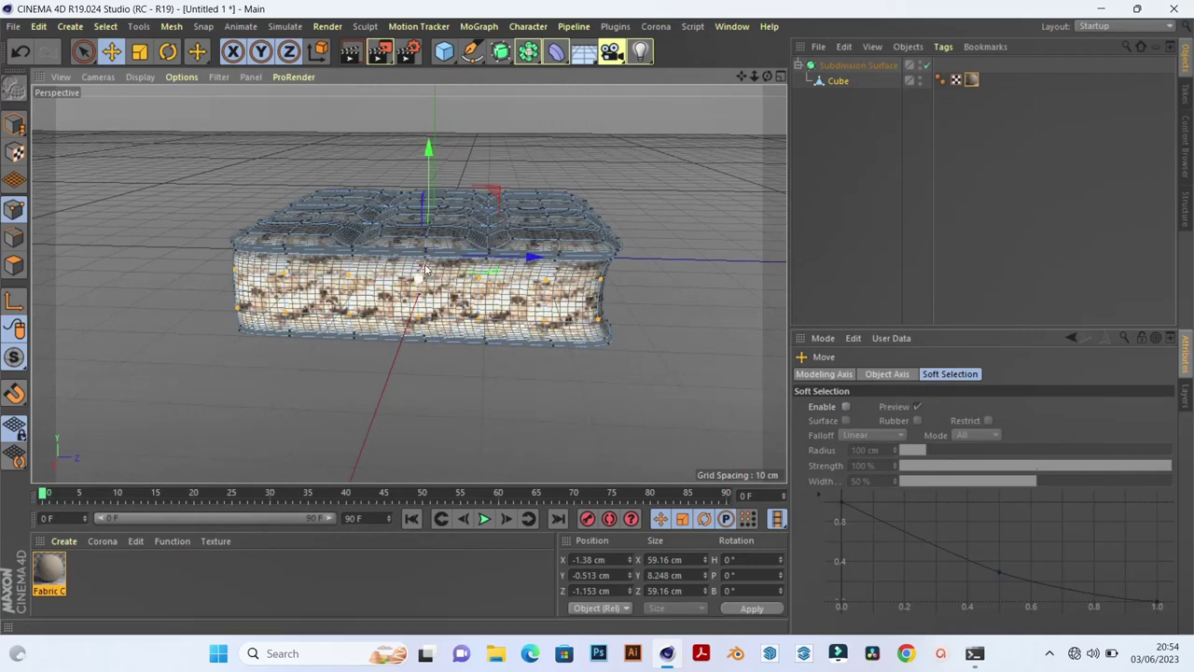
Reselect six points along the cushion's front side and push them outward
left_click(438, 358)
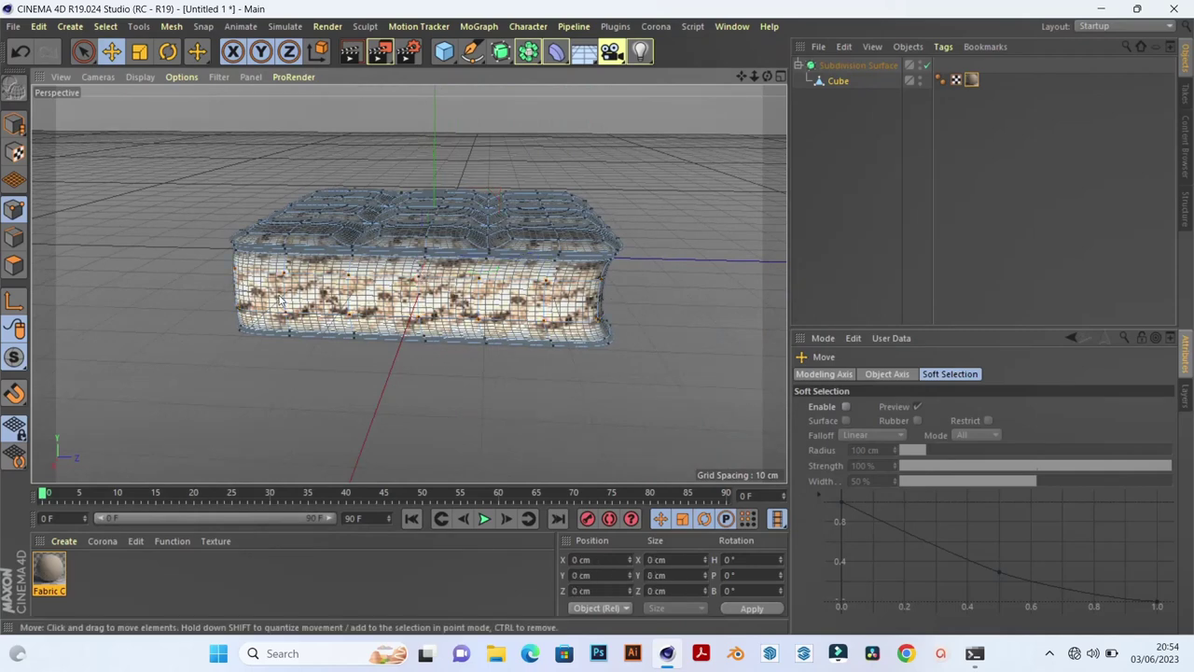
scroll(280, 299, "up", 3)
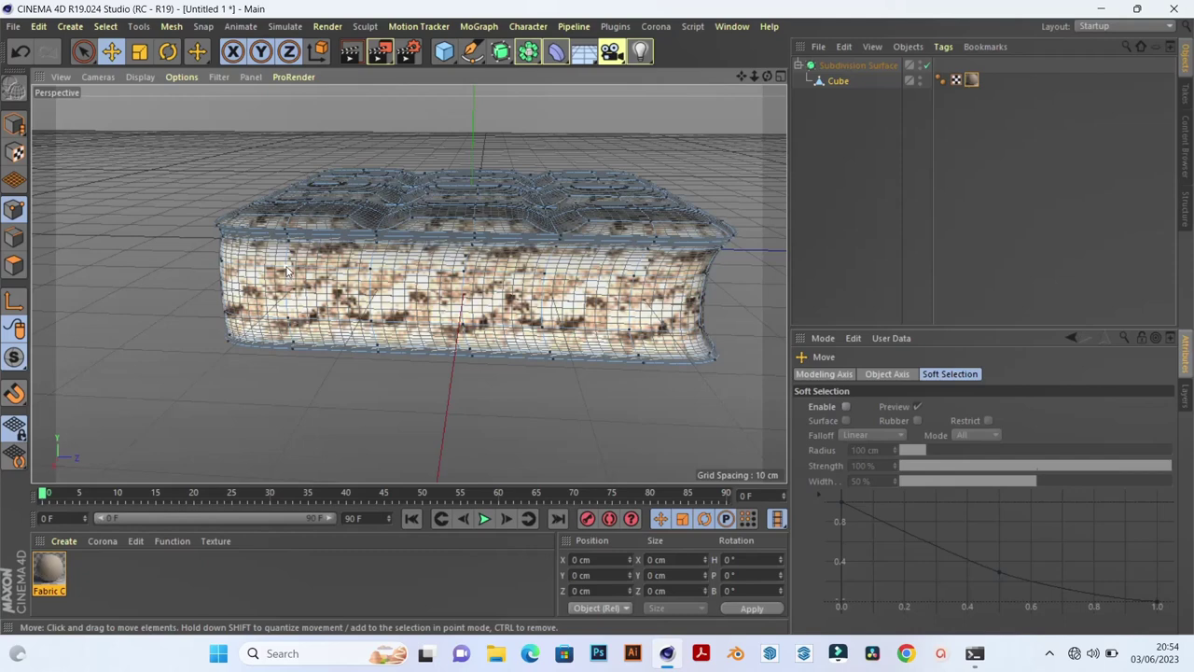
left_click(287, 271)
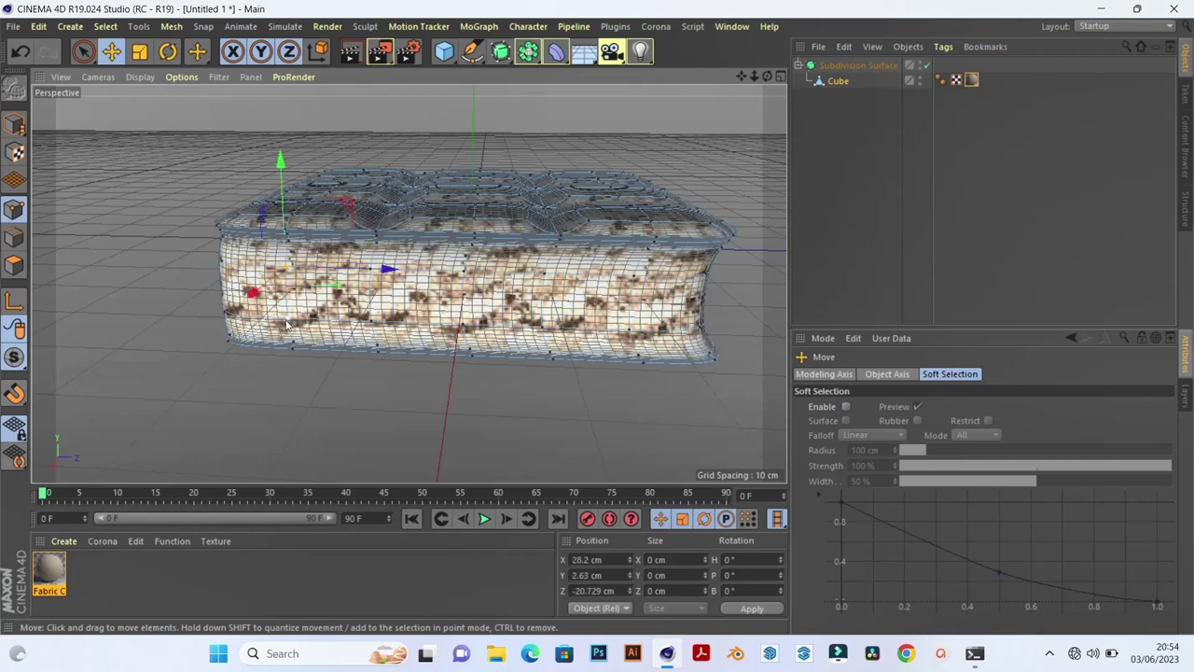
left_click(377, 303, "shift")
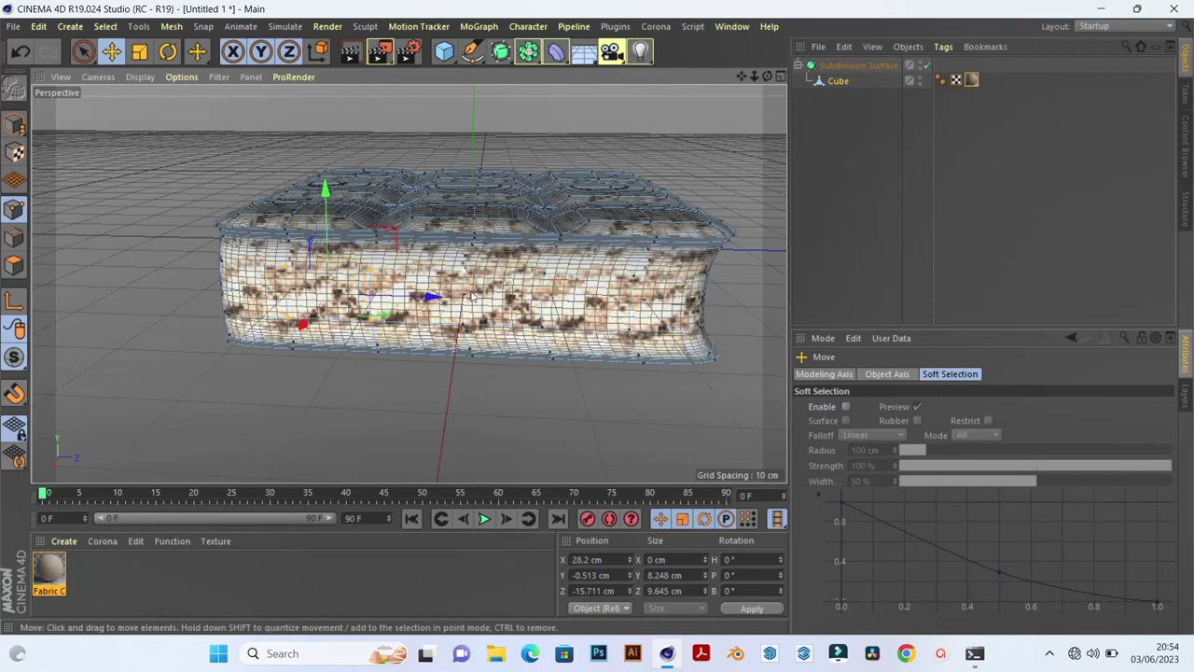
left_click(472, 300, "shift")
left_click(543, 284, "shift")
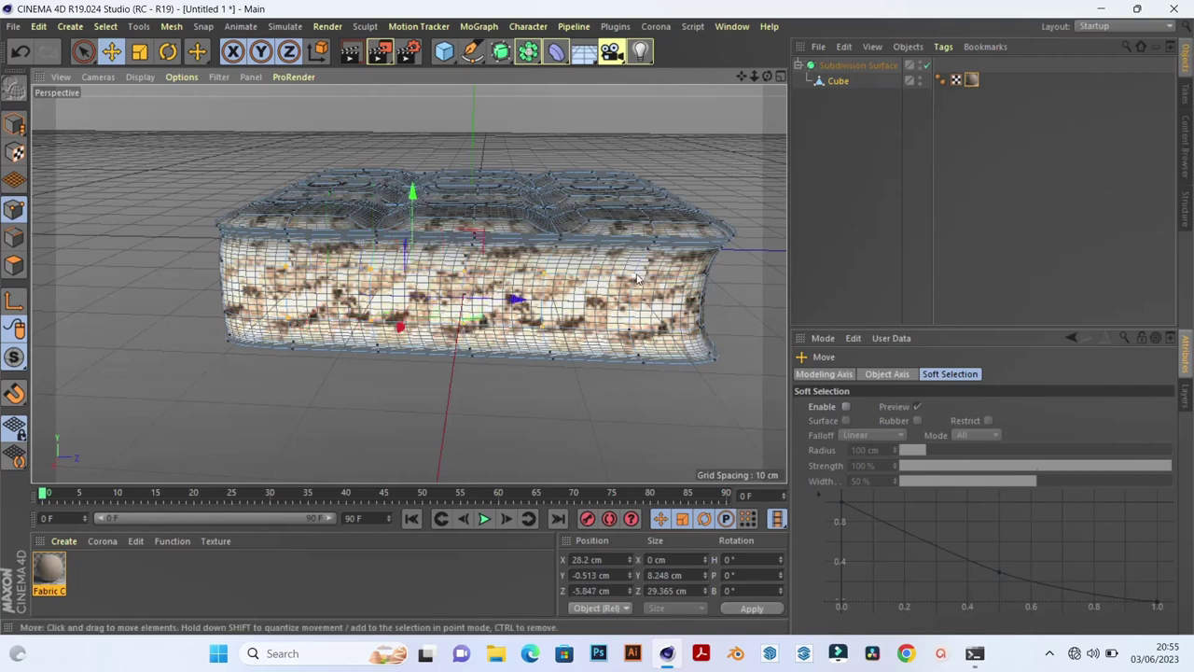
left_click(631, 333, "shift")
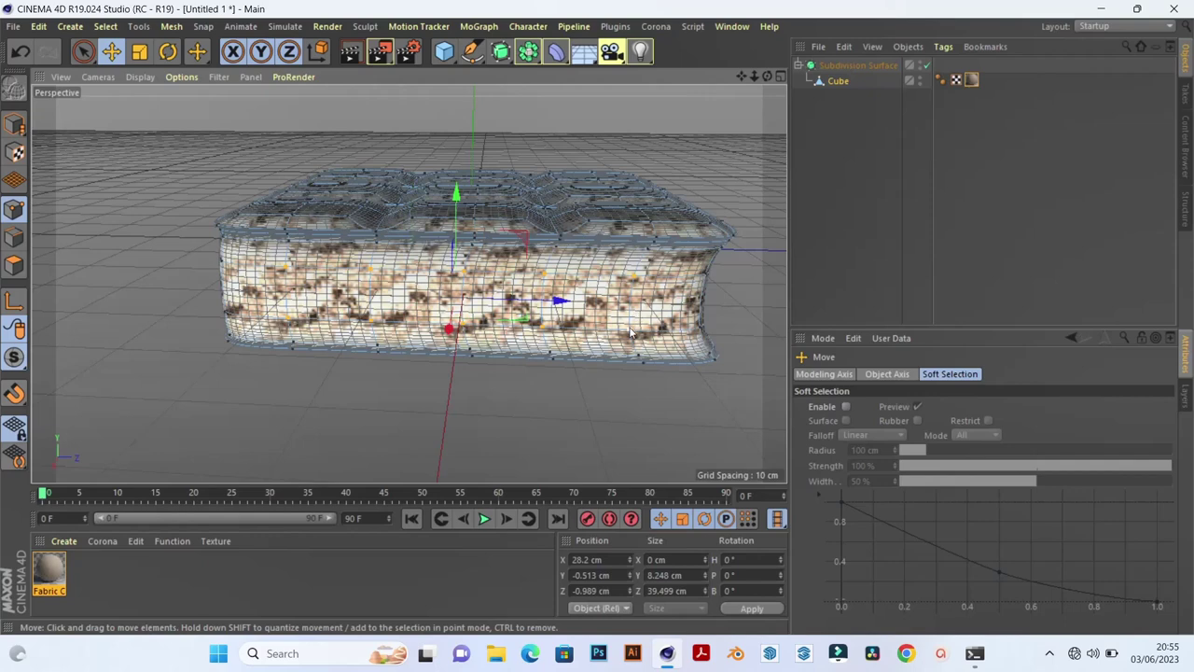
left_click(705, 276, "shift")
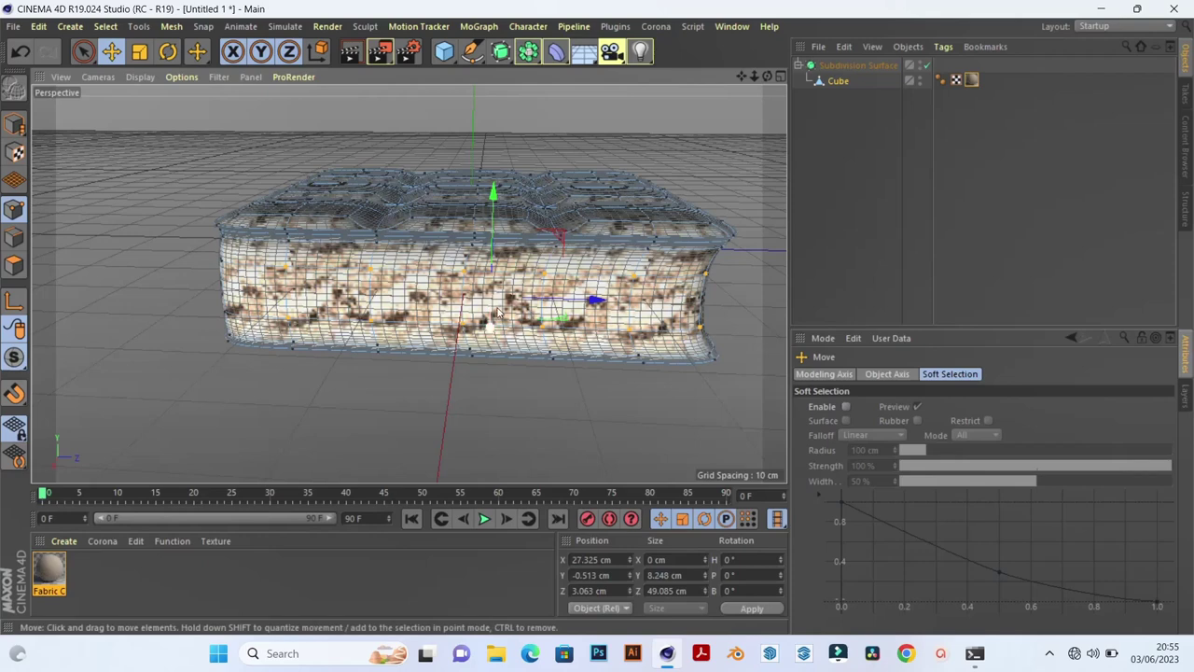
left_click_drag(494, 318, 494, 321)
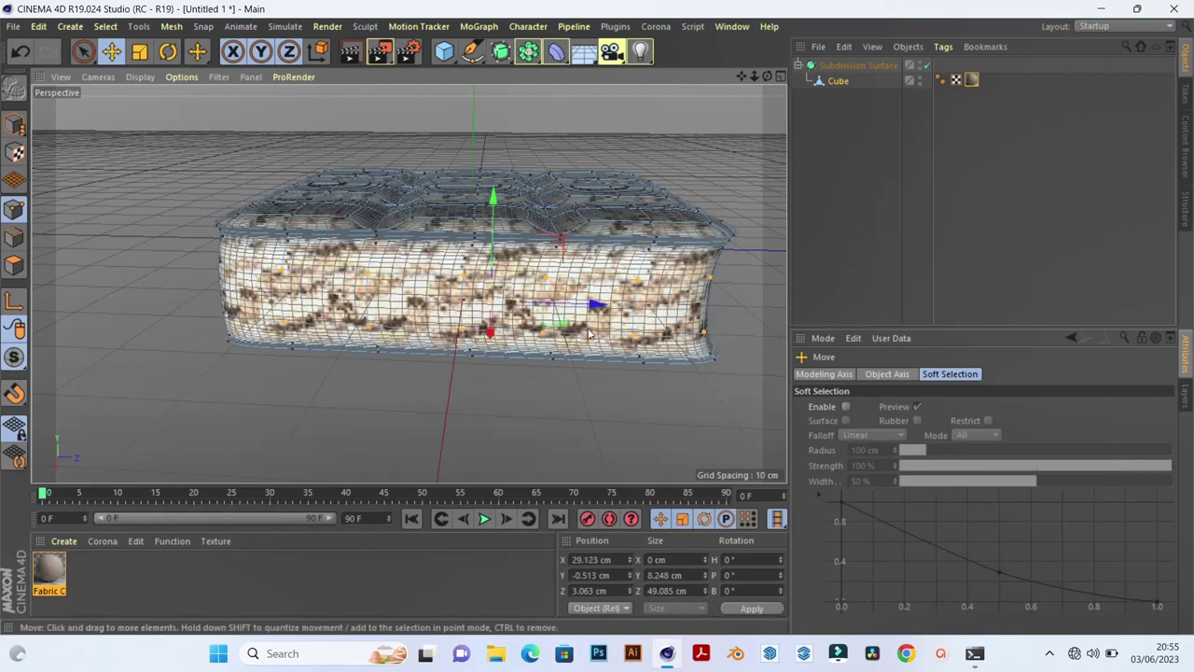
Select a row of points along the cushion's side and push them slightly outward along Z
left_click_drag(625, 357, 541, 347, "alt")
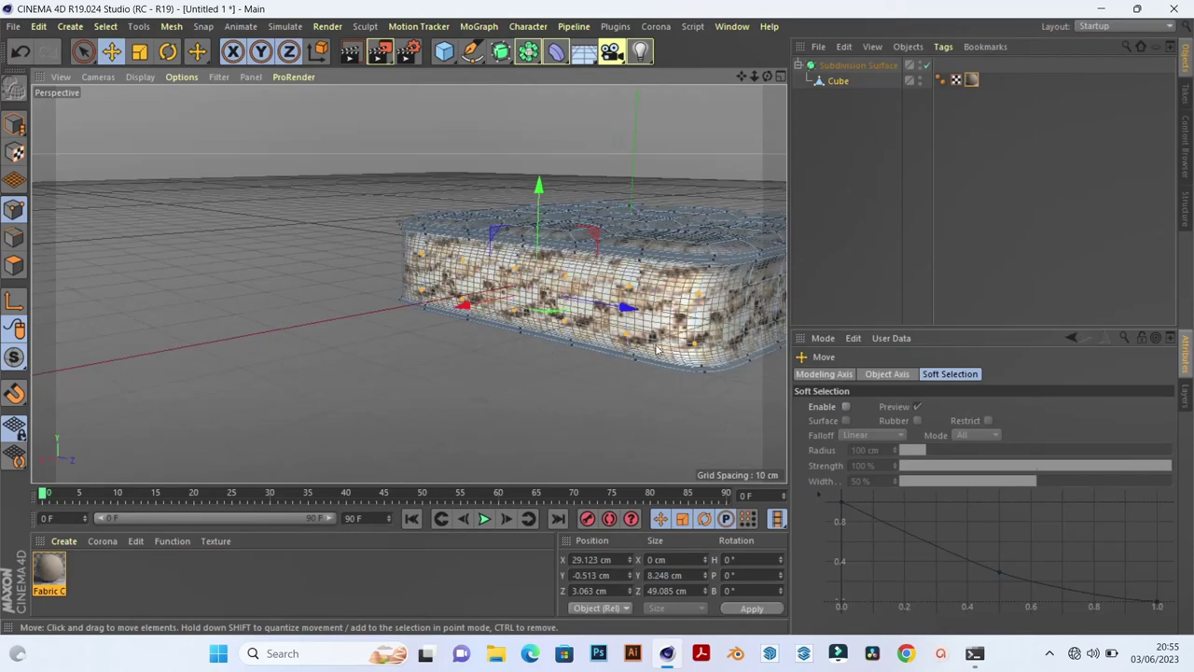
mouse_move(660, 350)
left_mouse_down("alt")
mouse_move(385, 298)
mouse_move(420, 291)
left_mouse_up("alt")
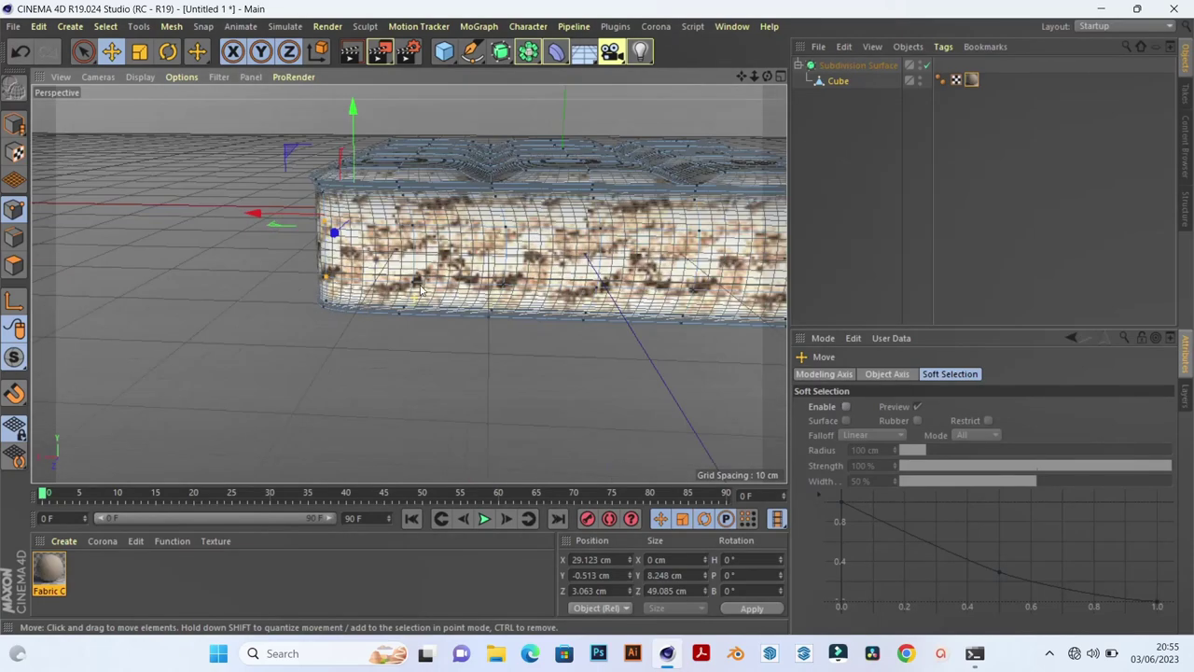
left_click(402, 244)
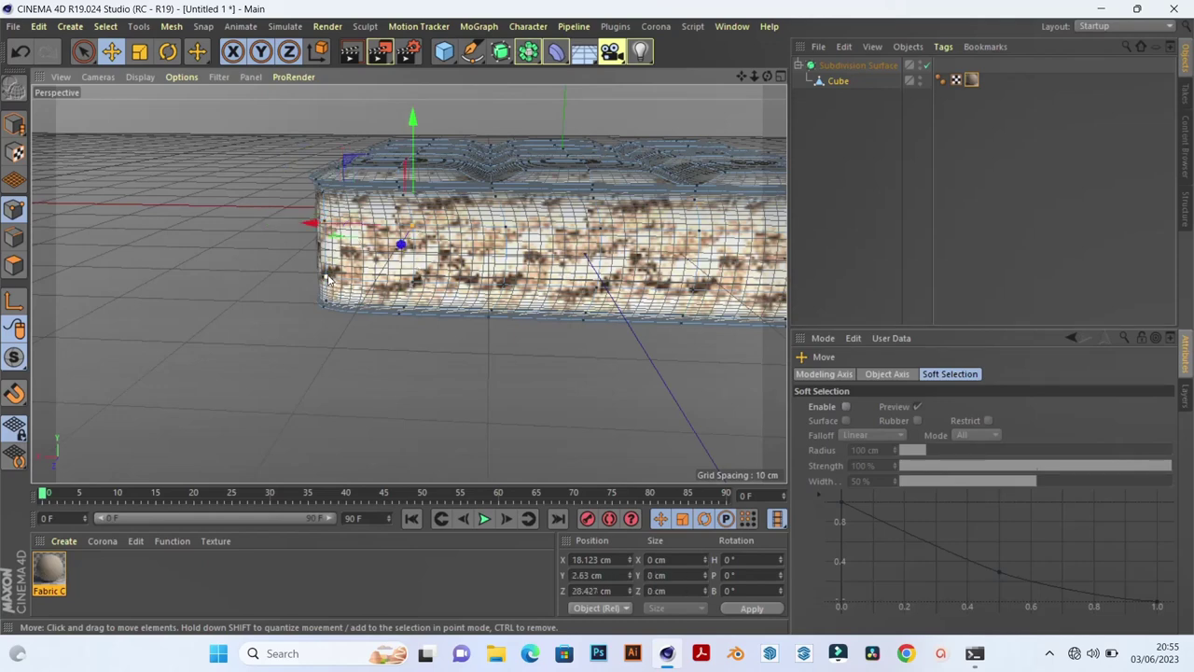
left_click_drag(327, 279, 329, 227)
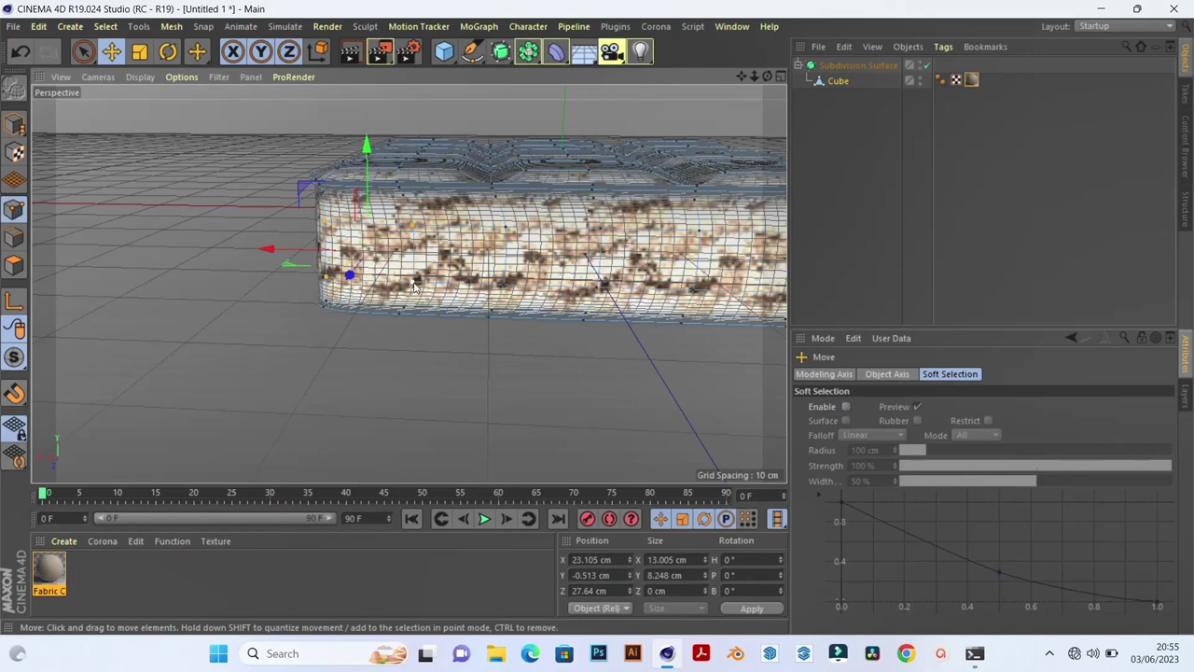
left_click_drag(513, 233, 512, 287)
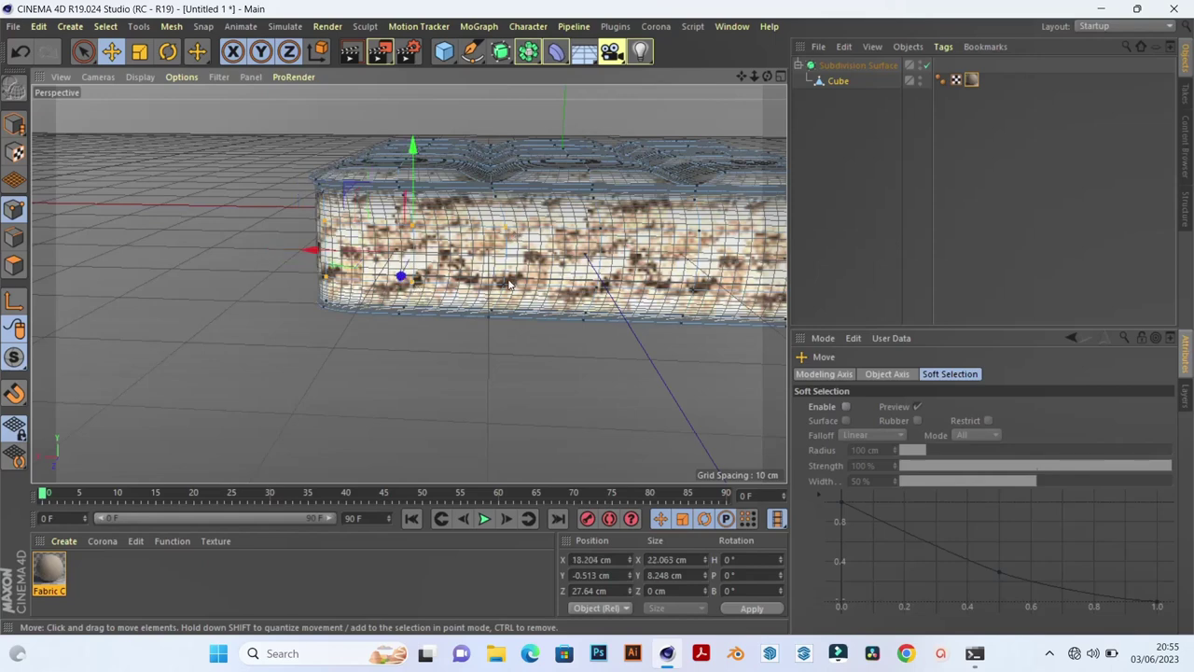
left_click_drag(601, 235, 597, 285)
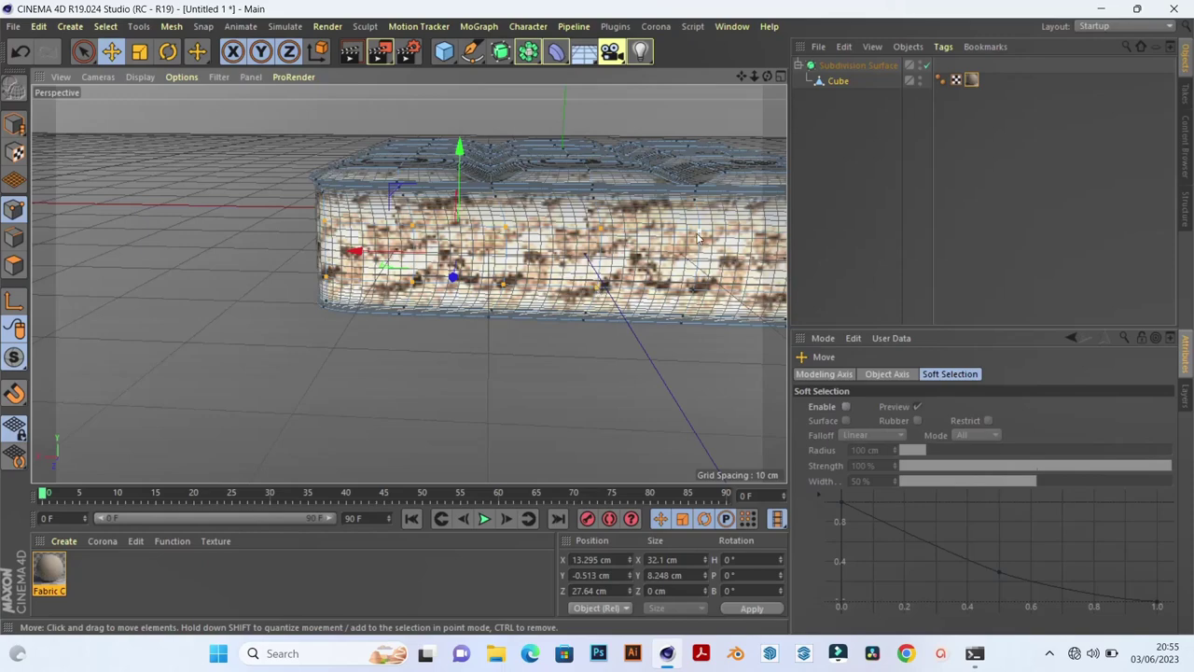
left_click_drag(701, 238, 690, 294)
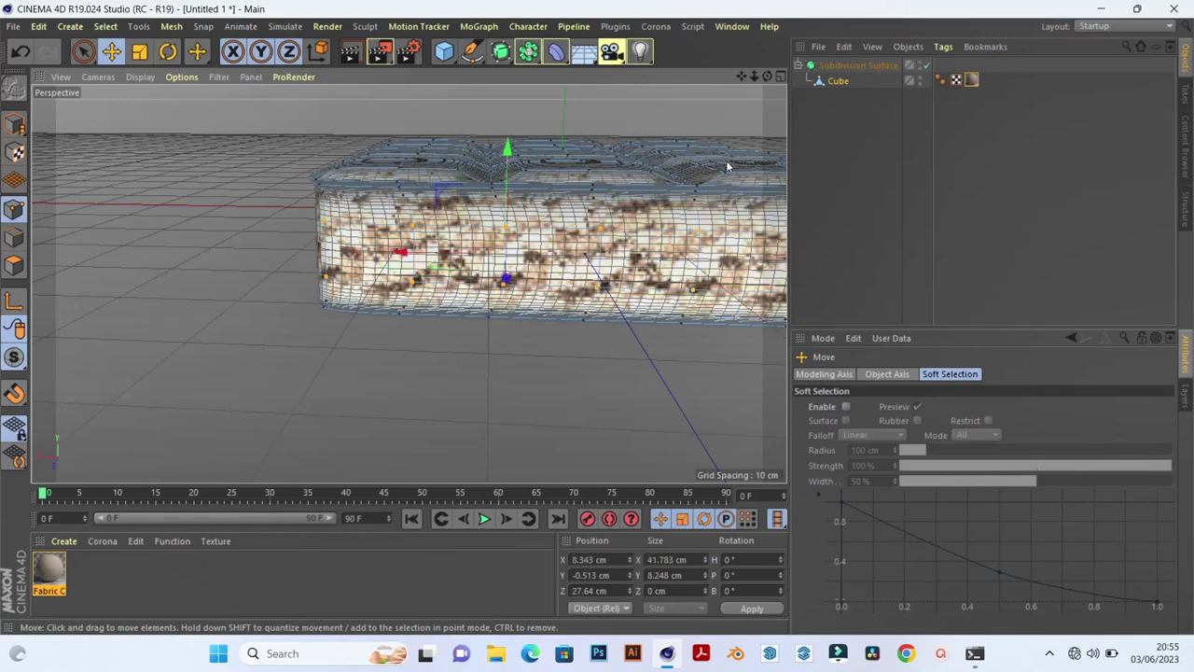
left_click_drag(742, 79, 522, 84)
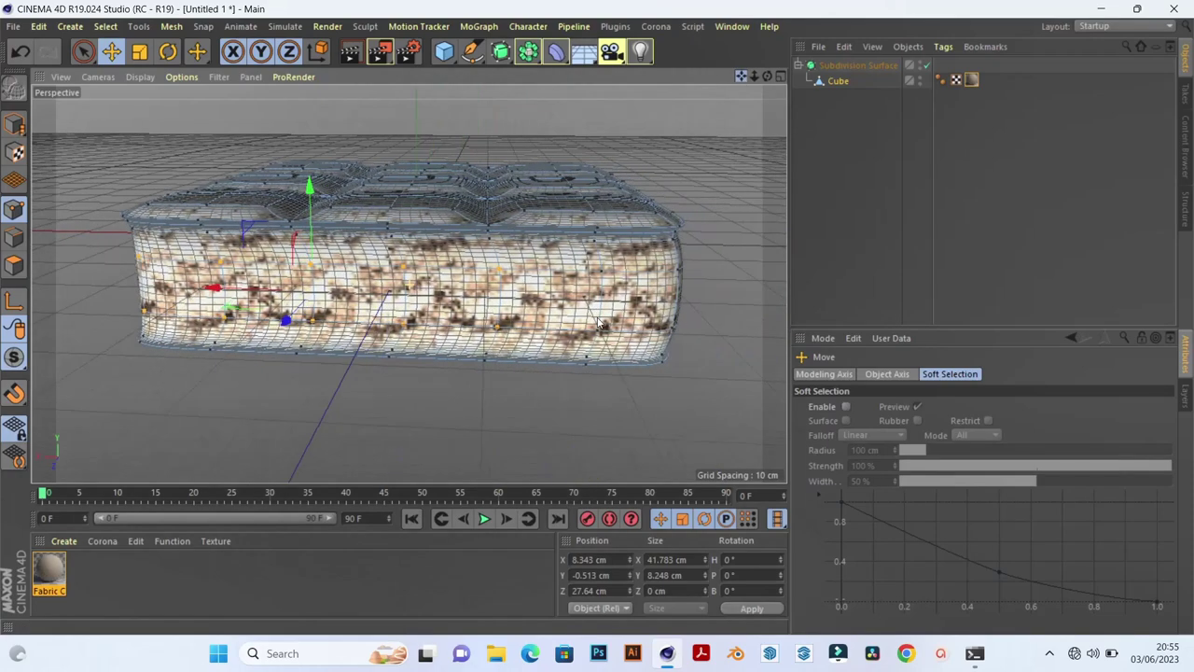
left_click(563, 247, "shift")
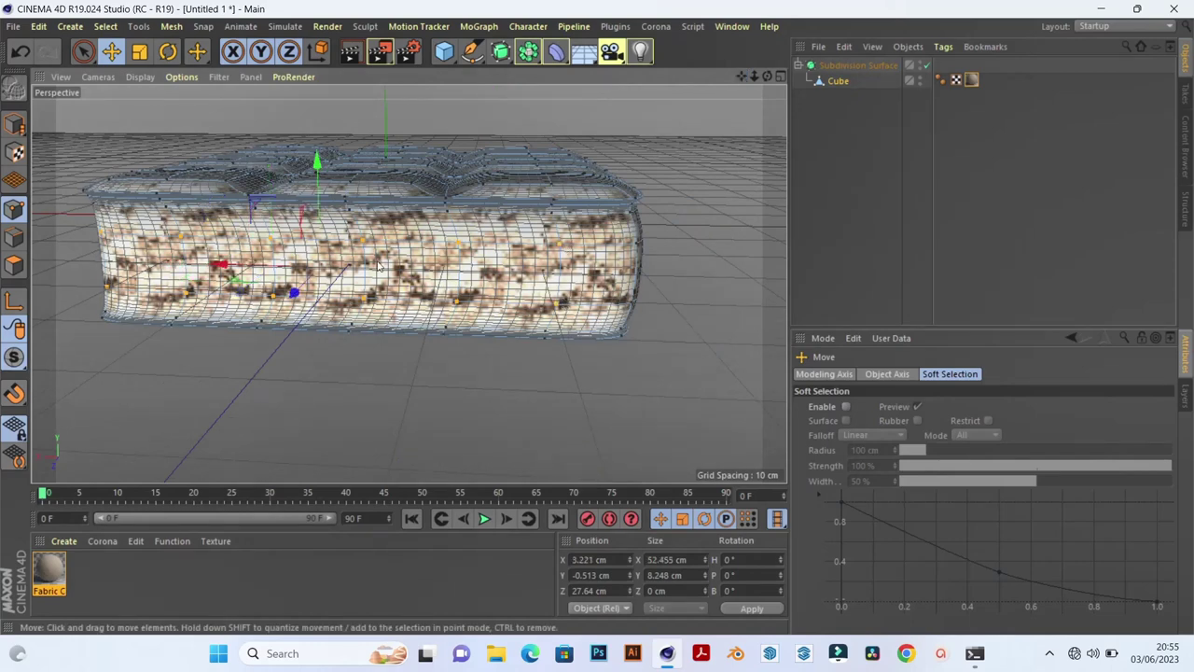
left_click_drag(304, 279, 299, 283)
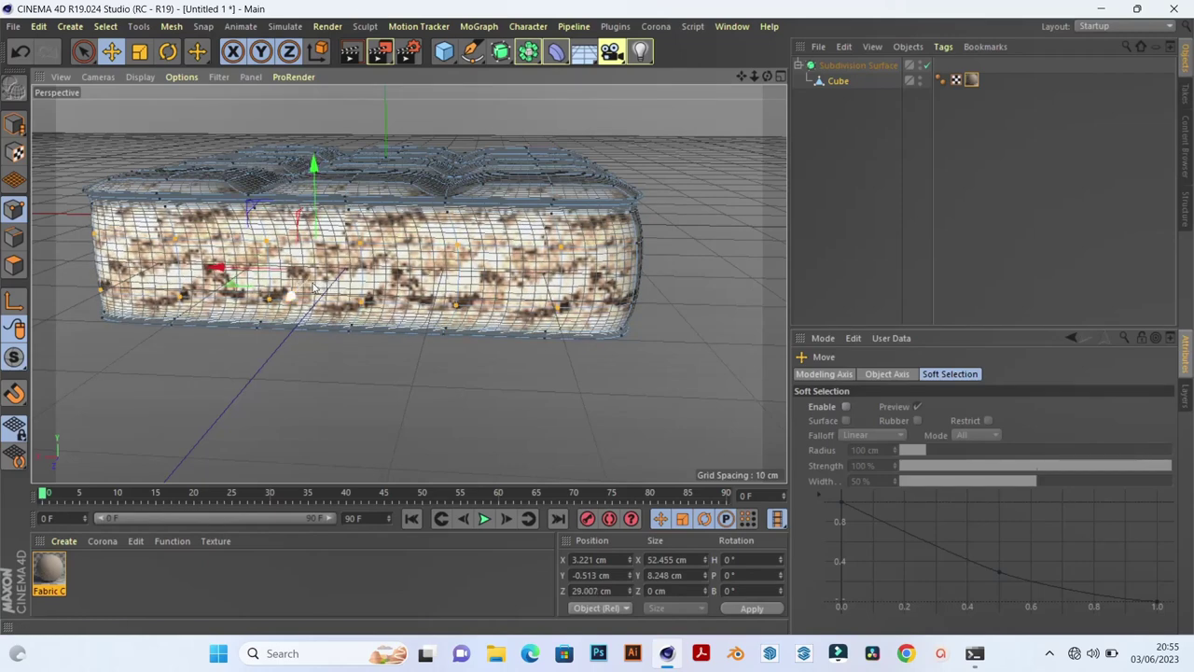
mouse_move(649, 318)
left_mouse_down("alt")
mouse_move(476, 297)
mouse_move(471, 264)
mouse_move(622, 245)
left_mouse_up("alt")
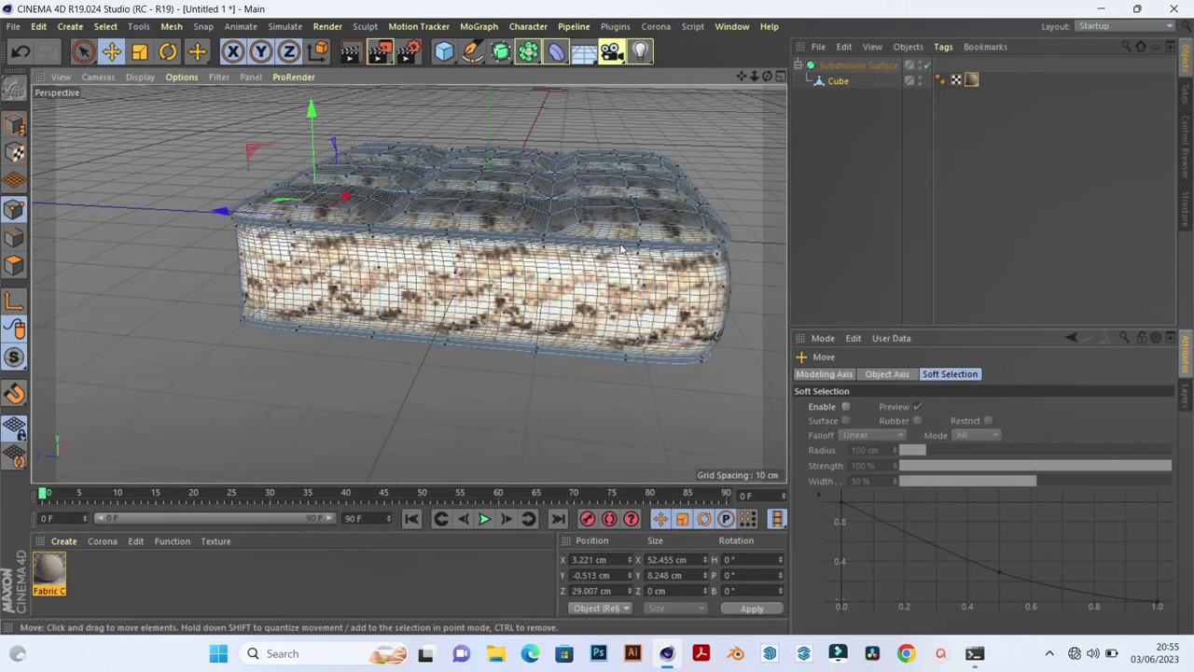
left_click(851, 69)
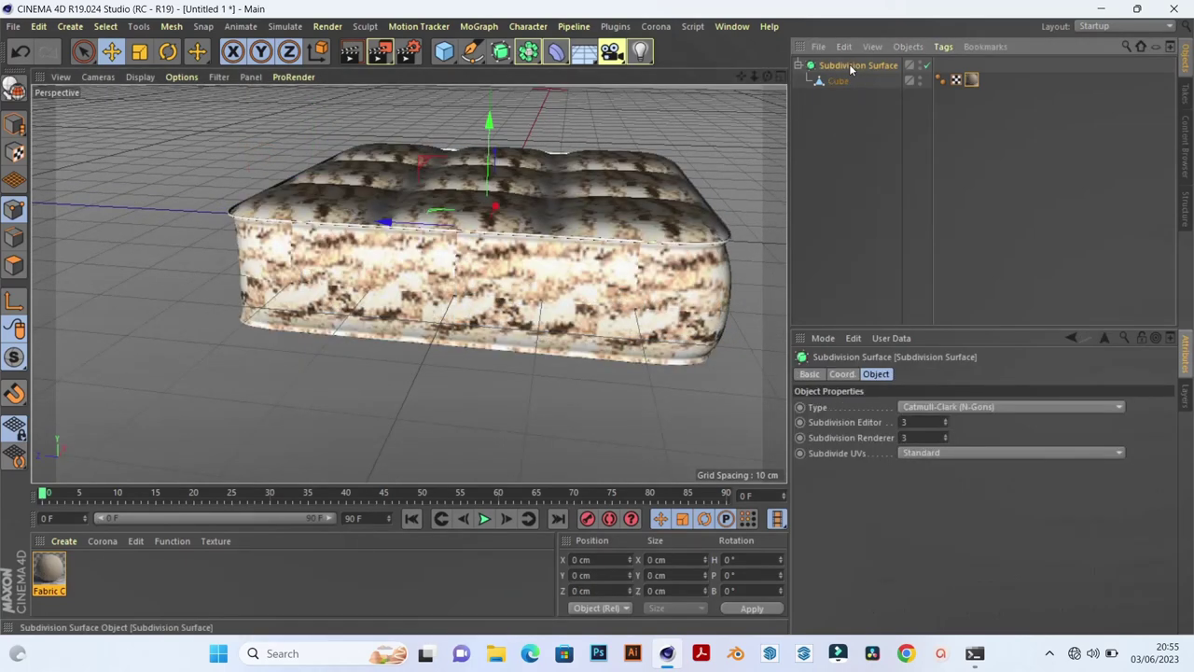
left_click_drag(629, 197, 600, 207, "alt")
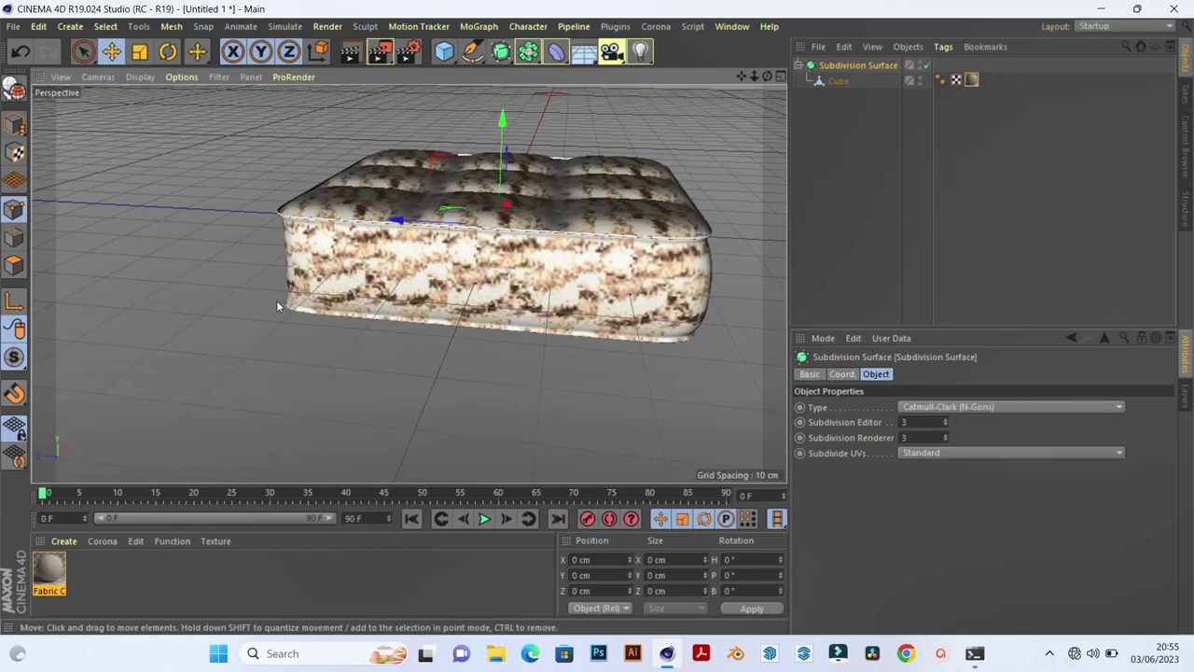
mouse_move(276, 294)
left_mouse_down("alt")
mouse_move(641, 308)
mouse_move(538, 289)
mouse_move(488, 296)
left_mouse_up("alt")
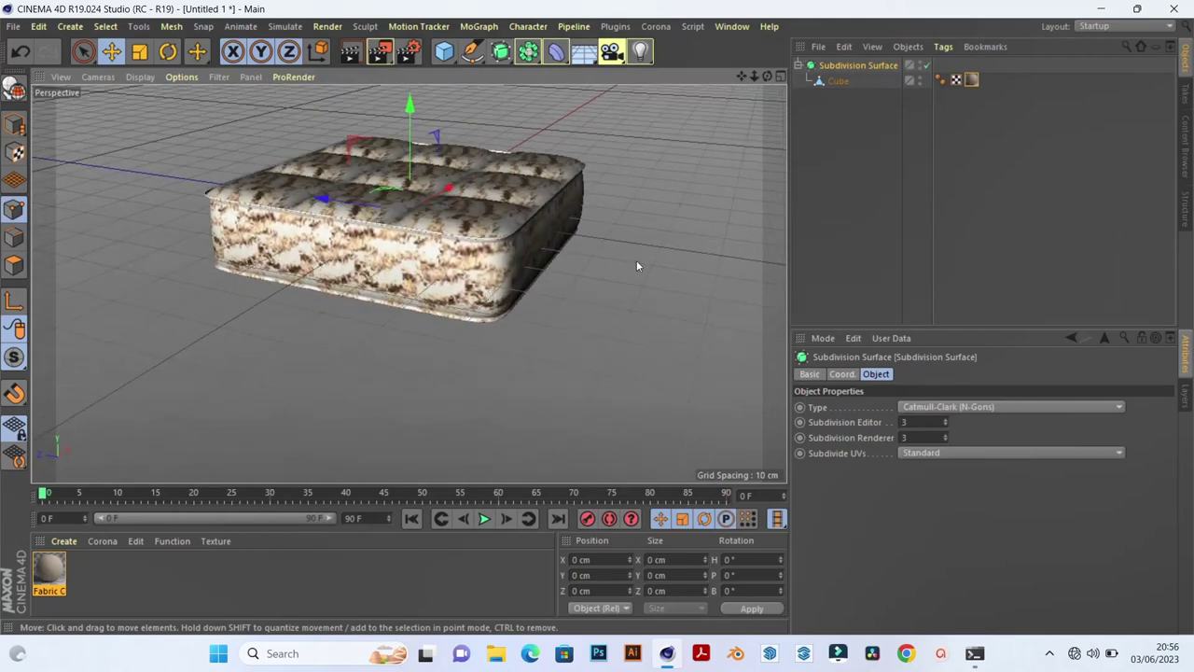
left_click(855, 82)
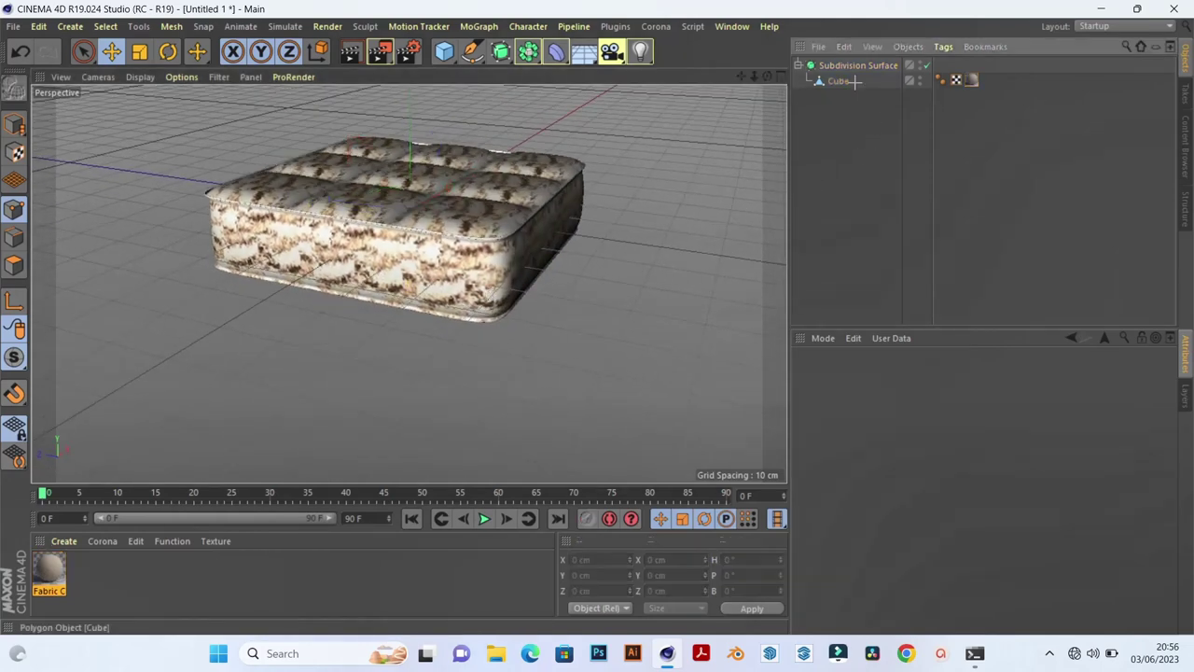
Nudge a front-right corner point of the Cube outward along X to about -28.58 cm
left_click(827, 81)
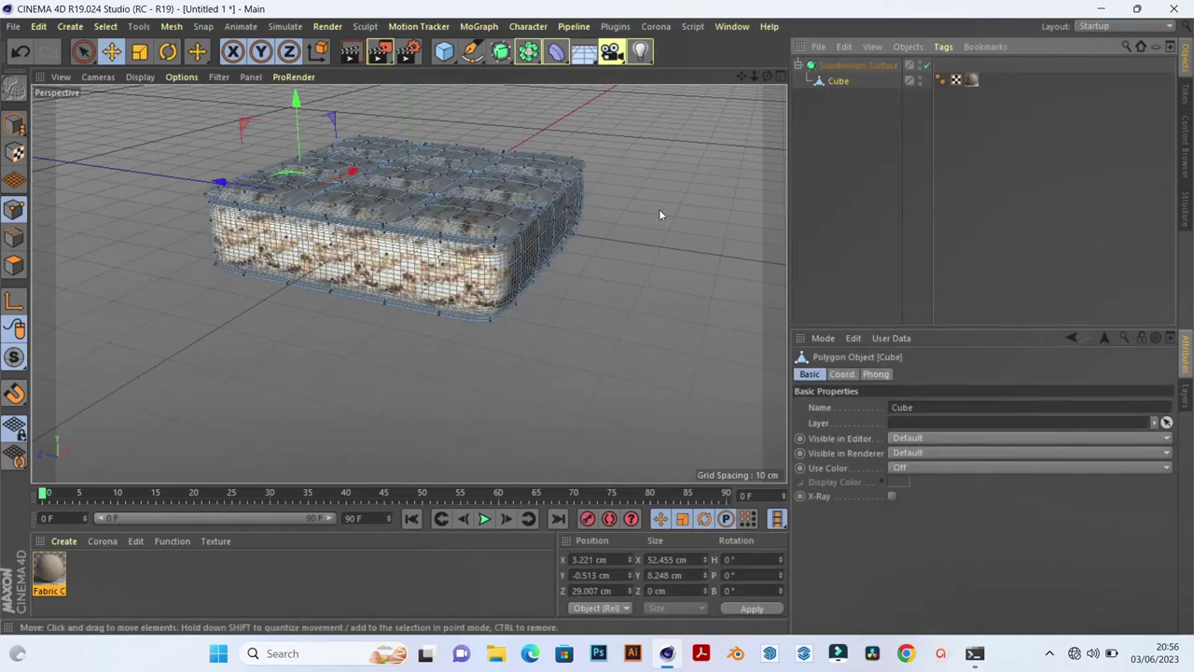
left_click_drag(659, 209, 546, 278, "alt")
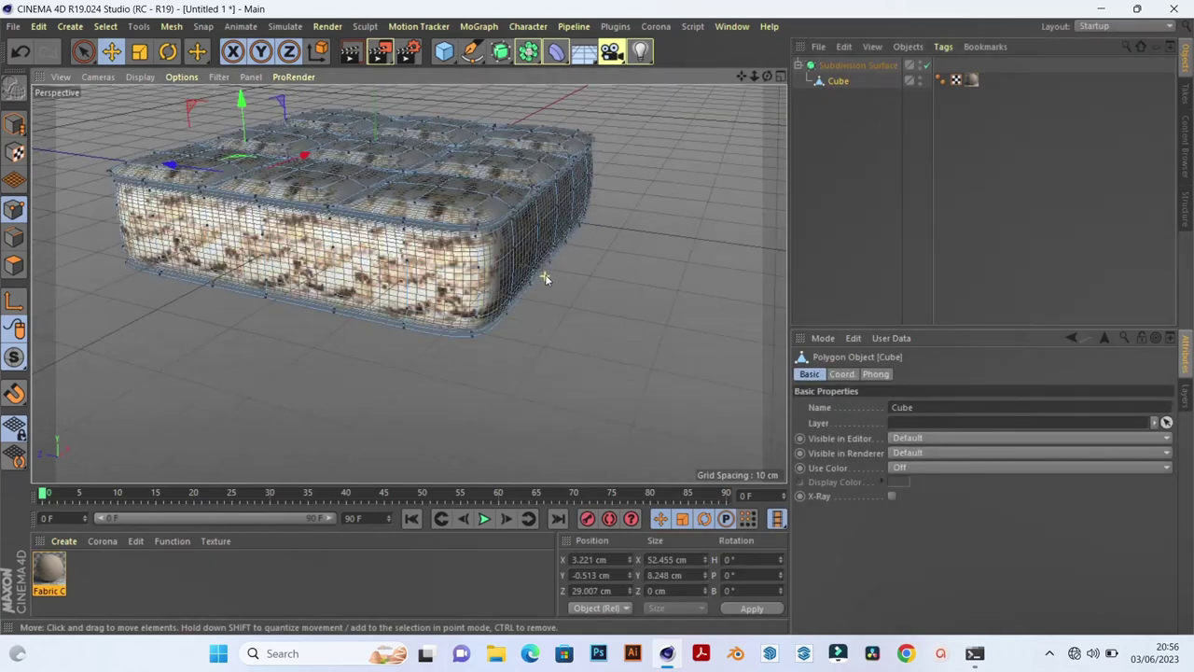
left_click(482, 282)
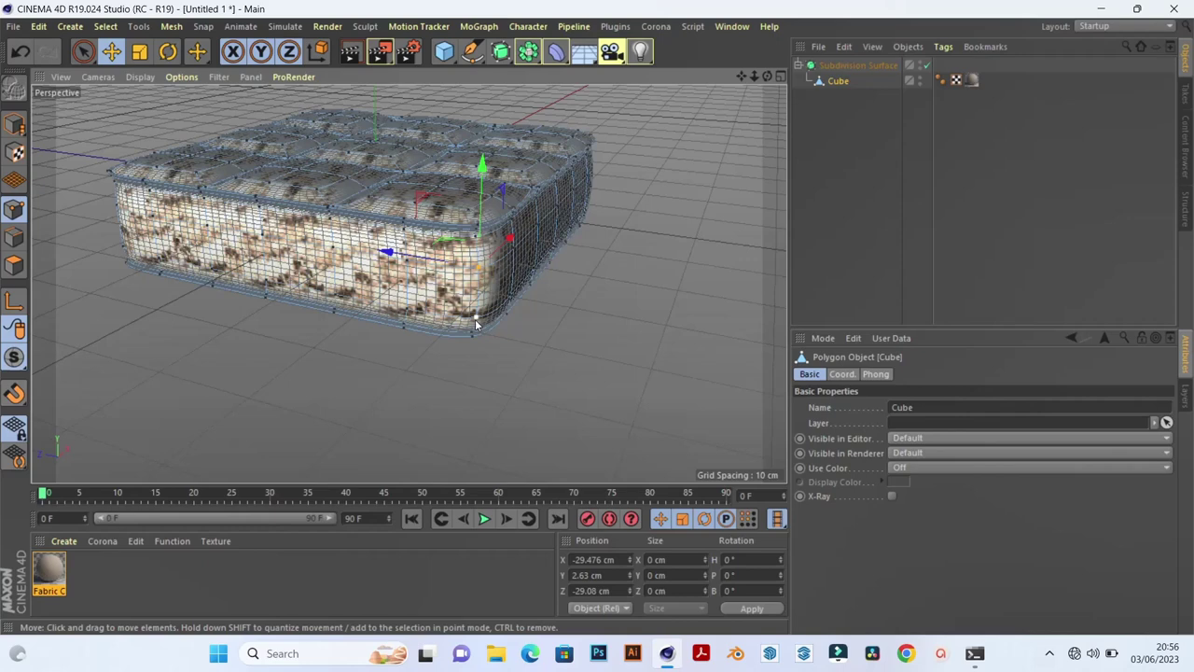
left_click(475, 319, "shift")
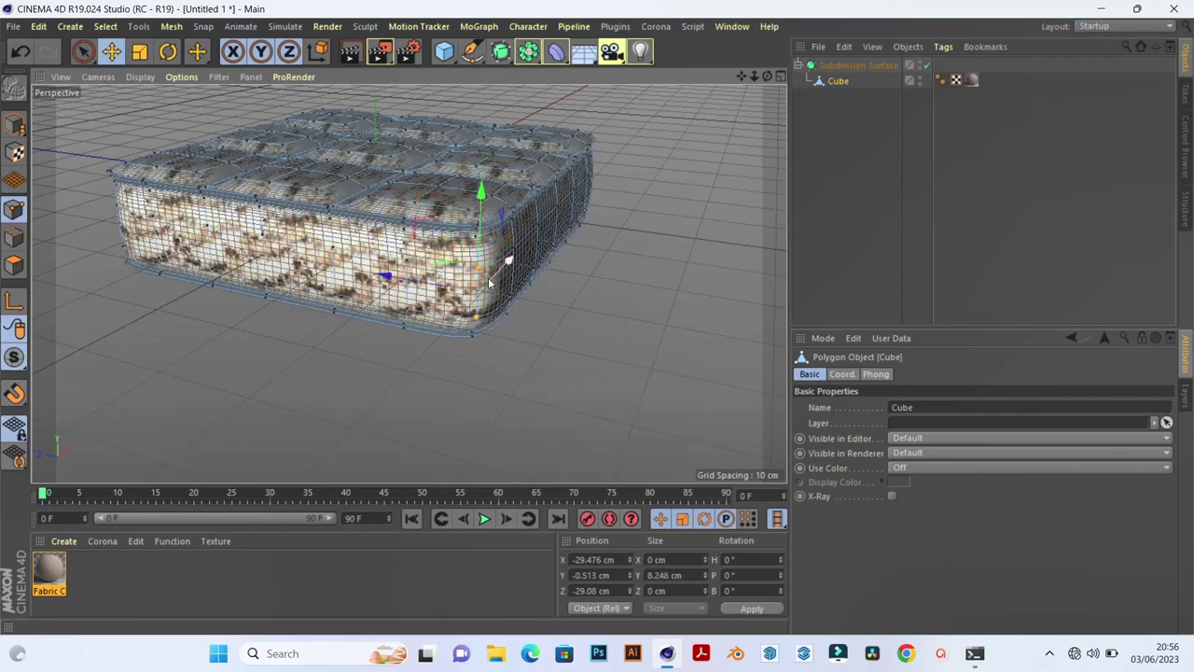
left_click_drag(489, 283, 489, 279)
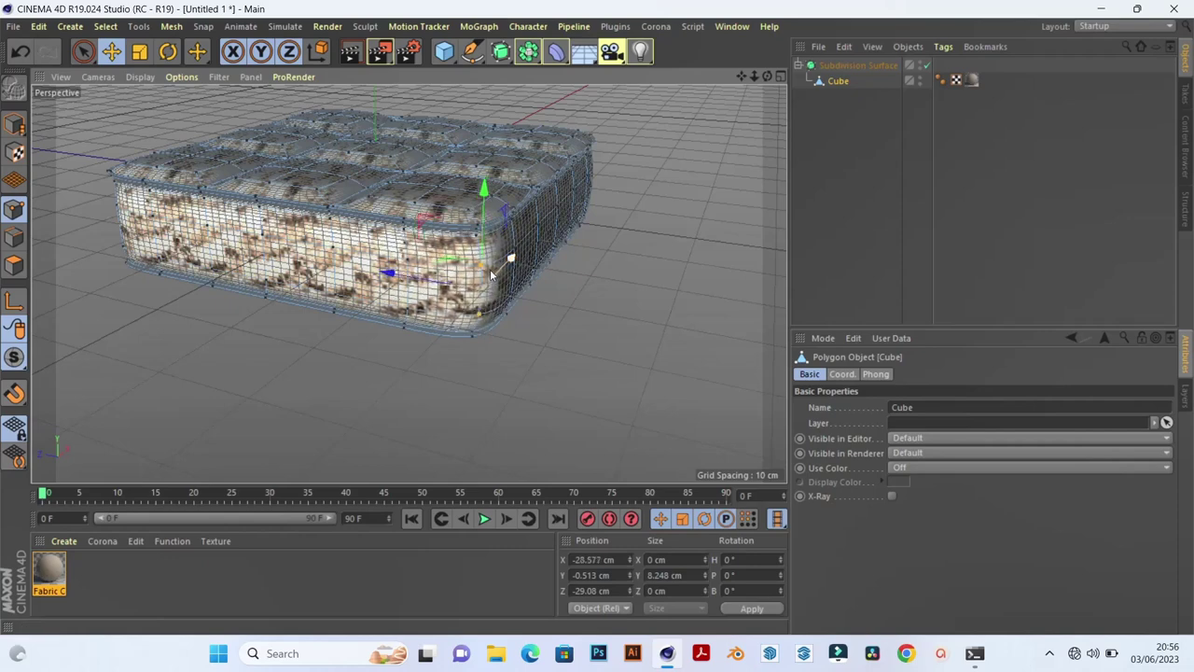
left_click(842, 66)
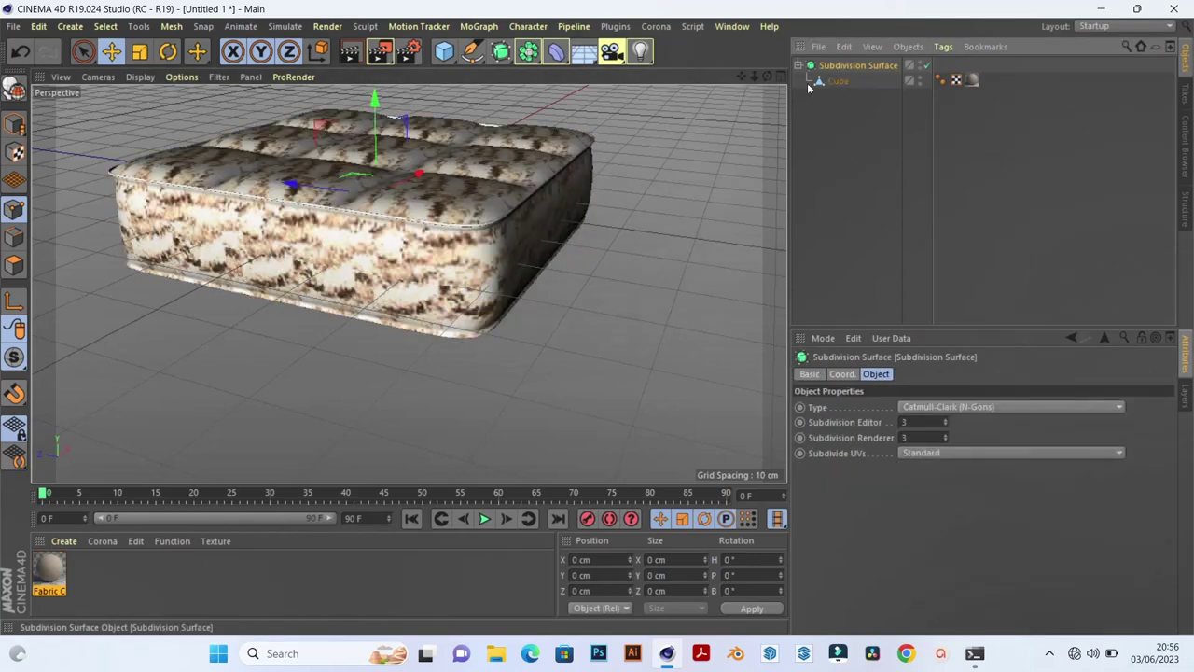
key("h")
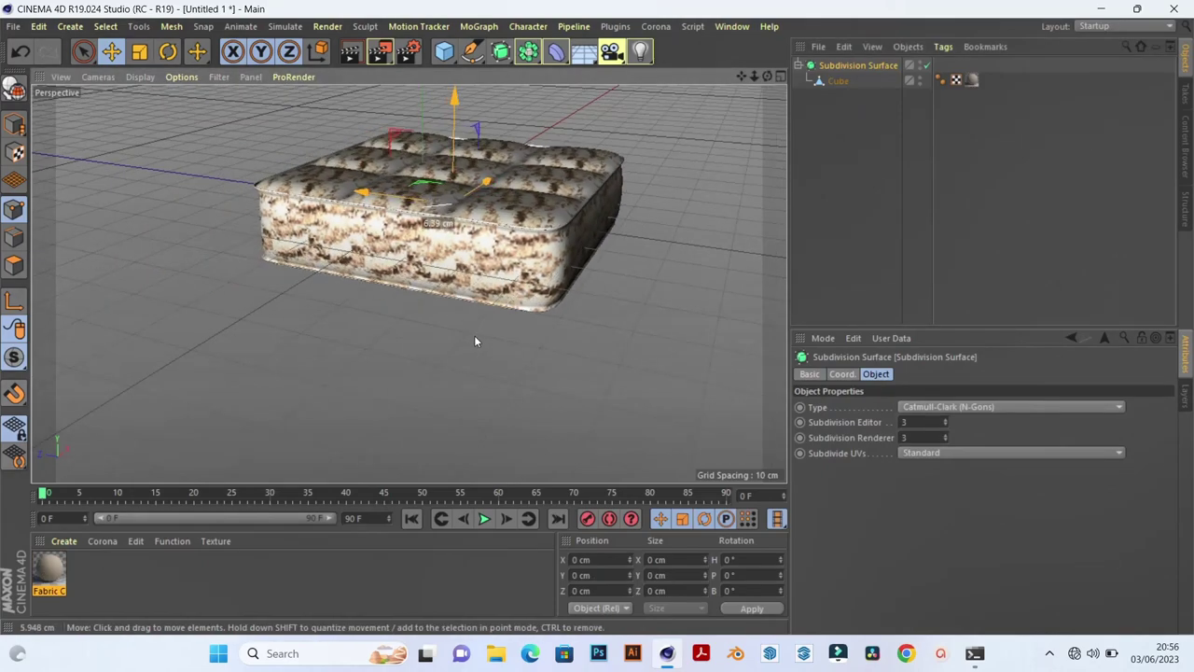
mouse_move(415, 342)
left_mouse_down("alt")
mouse_move(490, 292)
mouse_move(422, 295)
mouse_move(335, 332)
left_mouse_up("alt")
mouse_move(615, 332)
left_mouse_down("alt")
mouse_move(486, 308)
mouse_move(563, 346)
left_mouse_up("alt")
mouse_move(491, 362)
left_mouse_down("alt")
mouse_move(573, 359)
mouse_move(498, 357)
mouse_move(476, 342)
mouse_move(534, 324)
mouse_move(434, 331)
left_mouse_up("alt")
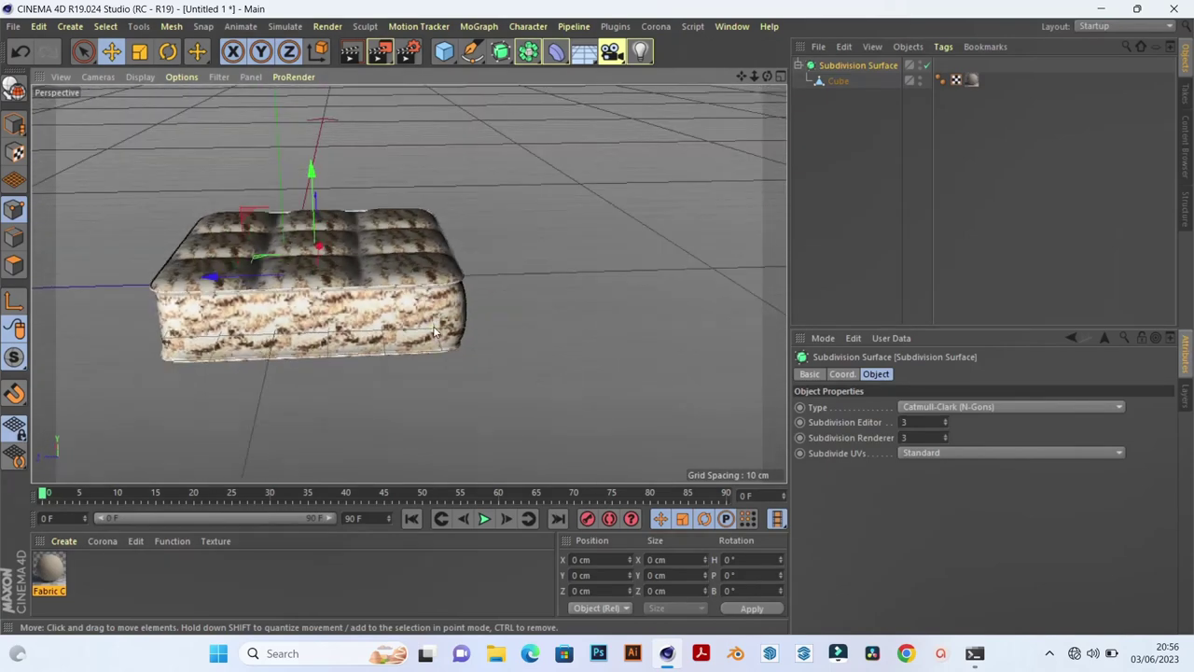
left_click_drag(524, 342, 442, 349, "alt")
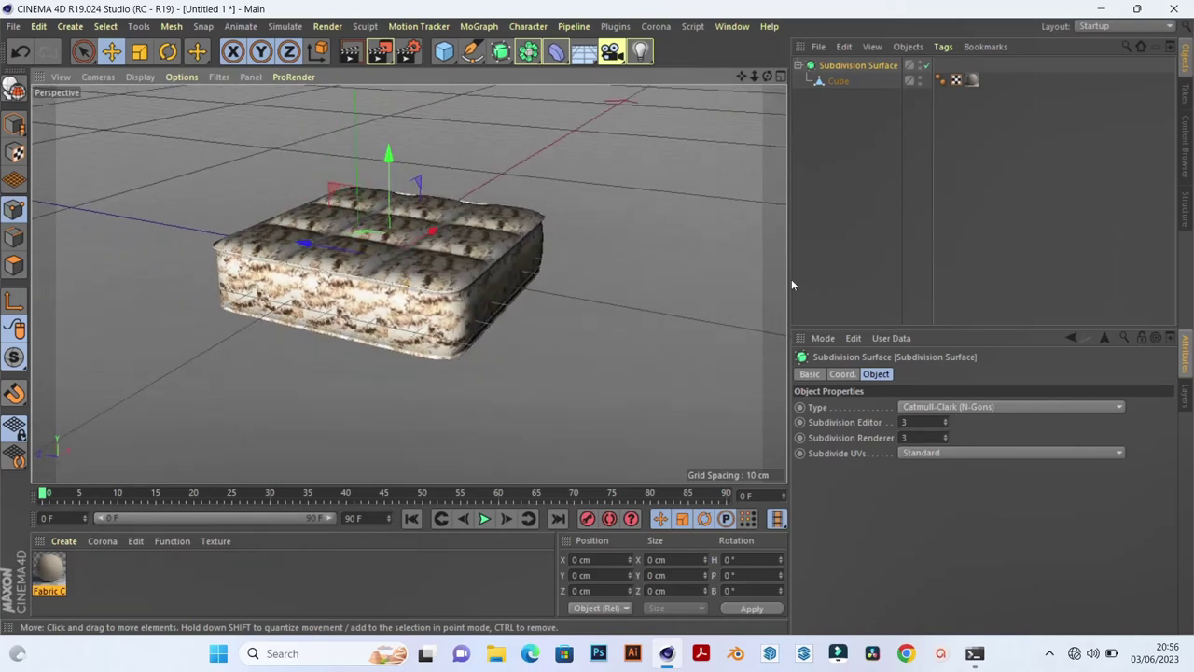
left_click(854, 92)
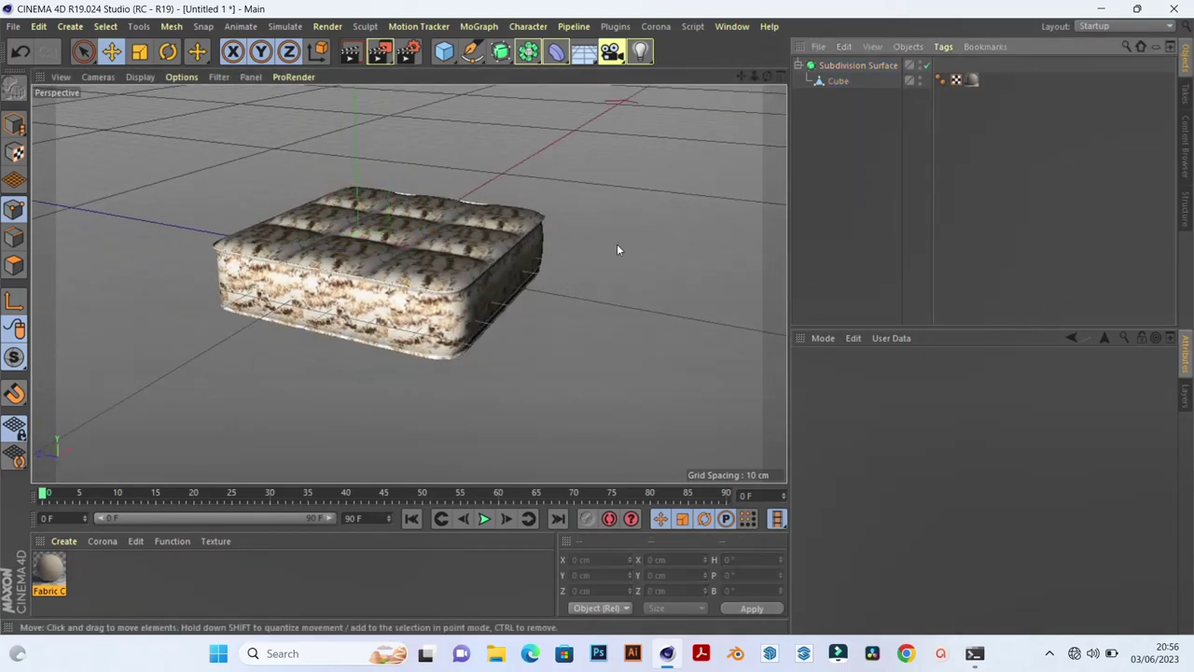
Shift the corner point about 0.12 cm, then select Subdivision Surface to preview smoothing
left_click(841, 84)
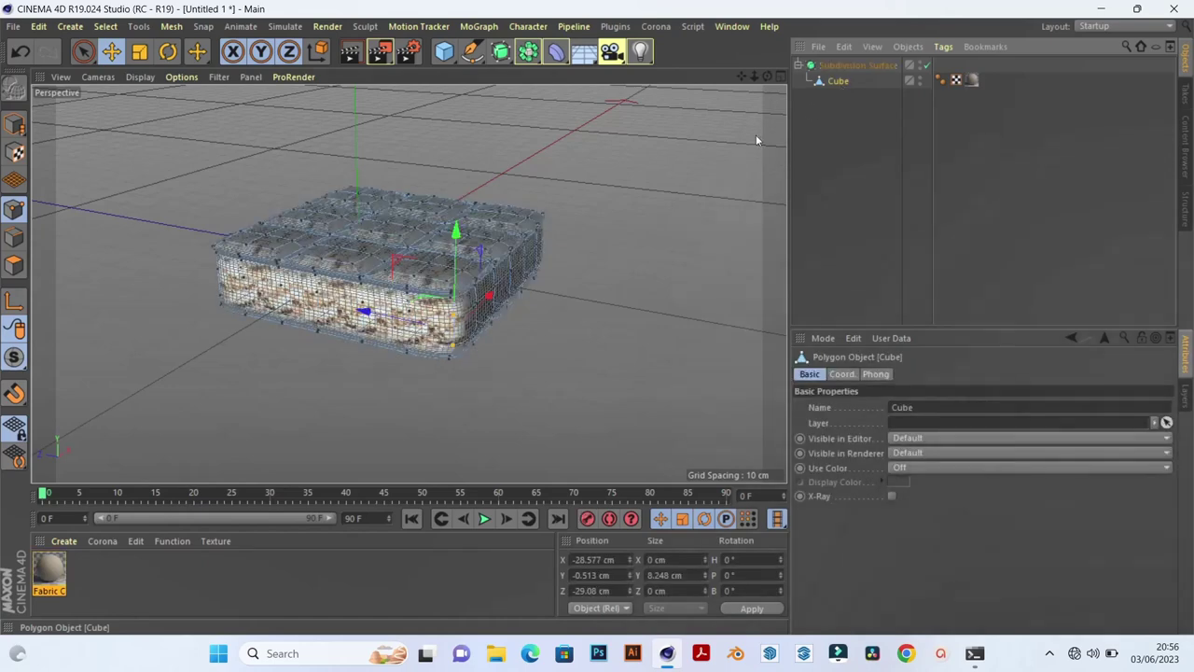
left_click_drag(530, 351, 495, 341, "alt")
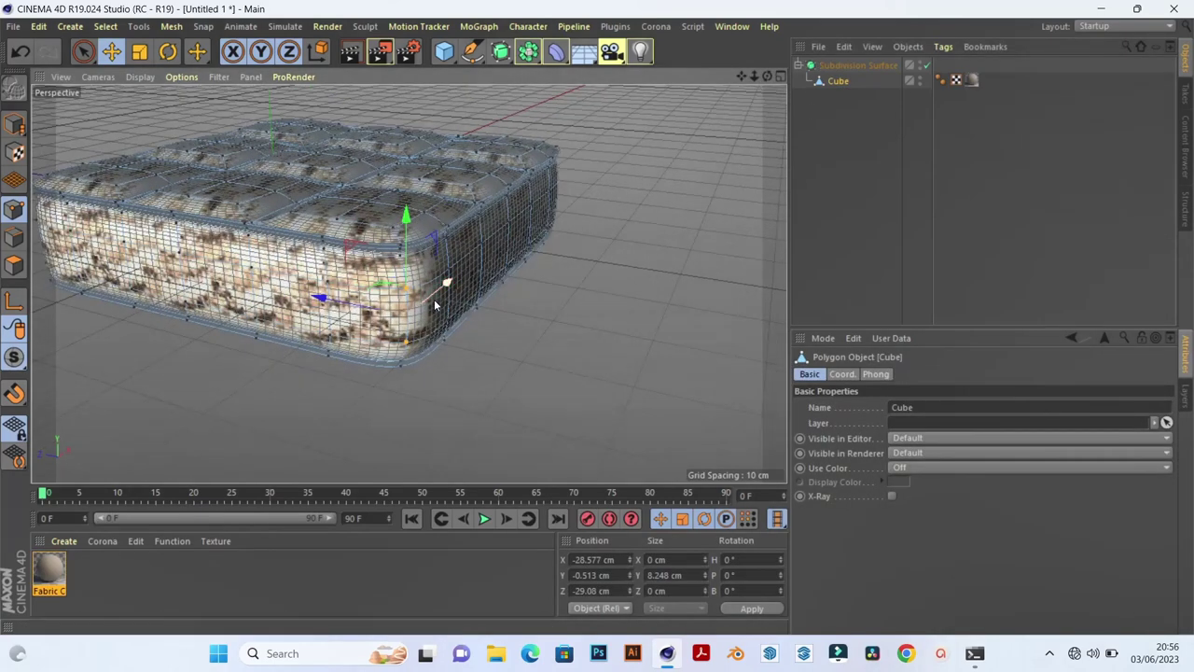
mouse_move(434, 304)
left_mouse_down()
mouse_move(401, 321)
mouse_move(375, 309)
left_mouse_up()
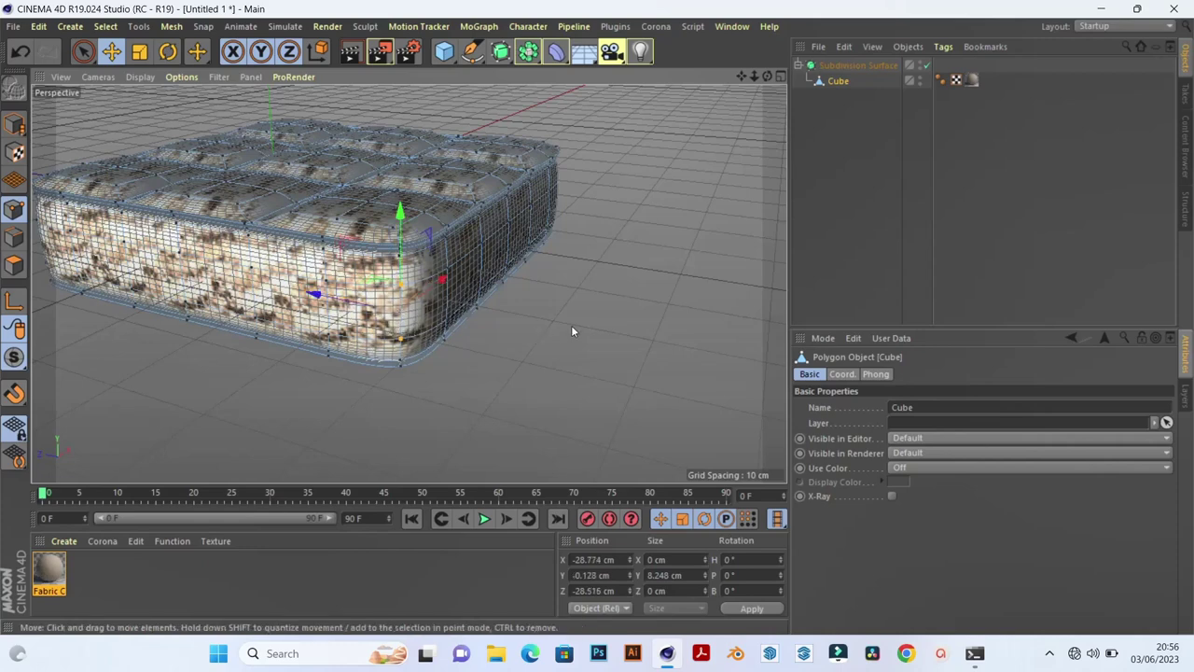
left_click(854, 65)
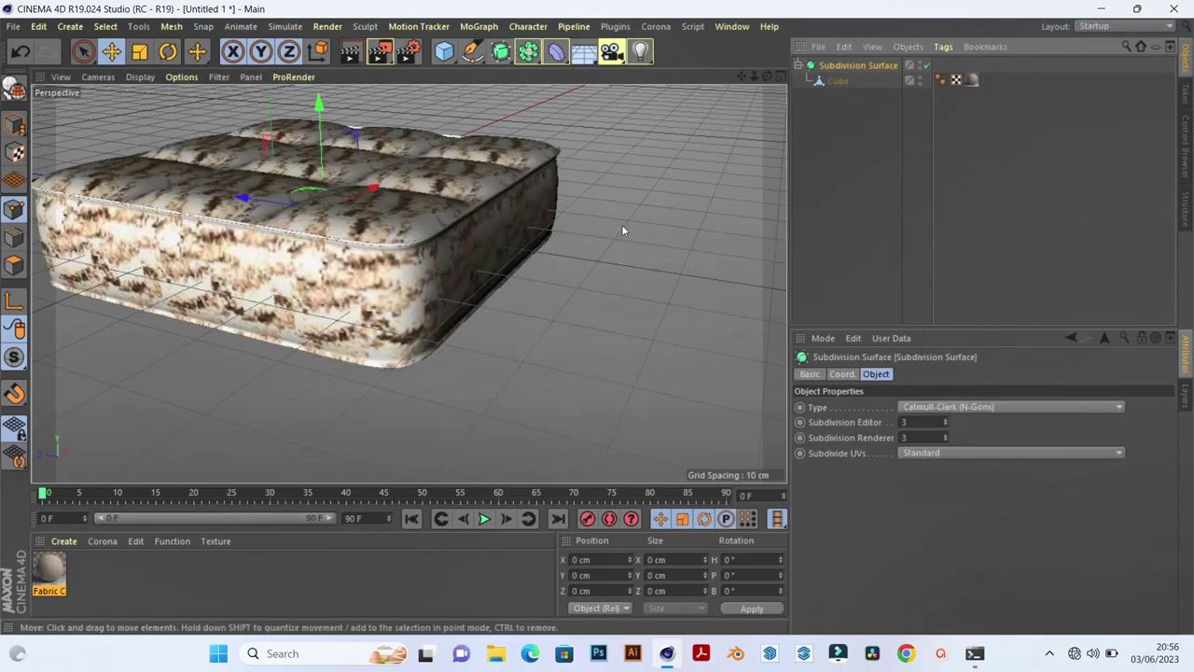
Orbit and zoom to review the smoothed cushion from a closer, higher angle
left_click_drag(623, 231, 573, 262, "alt")
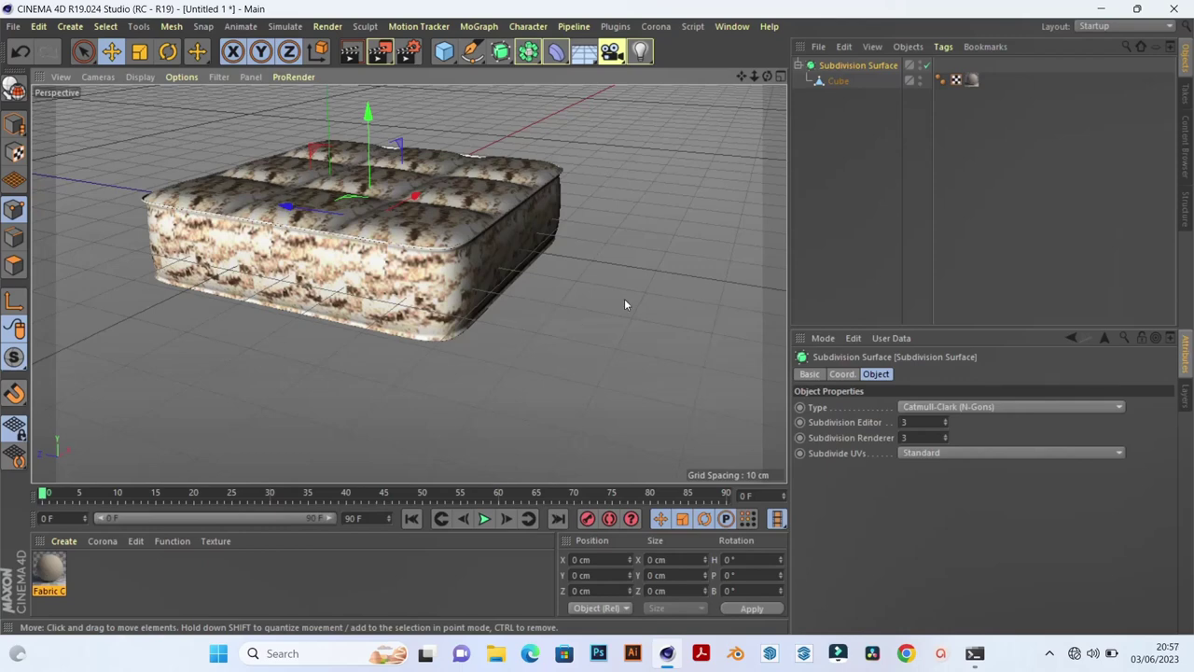
mouse_move(626, 295)
left_mouse_down("alt")
mouse_move(559, 300)
mouse_move(602, 282)
mouse_move(505, 279)
mouse_move(551, 265)
left_mouse_up("alt")
mouse_move(468, 272)
left_mouse_down("alt")
mouse_move(487, 296)
mouse_move(487, 266)
left_mouse_up("alt")
mouse_move(486, 199)
left_mouse_down("alt")
mouse_move(486, 183)
mouse_move(514, 224)
mouse_move(512, 329)
mouse_move(429, 220)
left_mouse_up("alt")
scroll(486, 183, "up", 2)
scroll(501, 184, "up", 2)
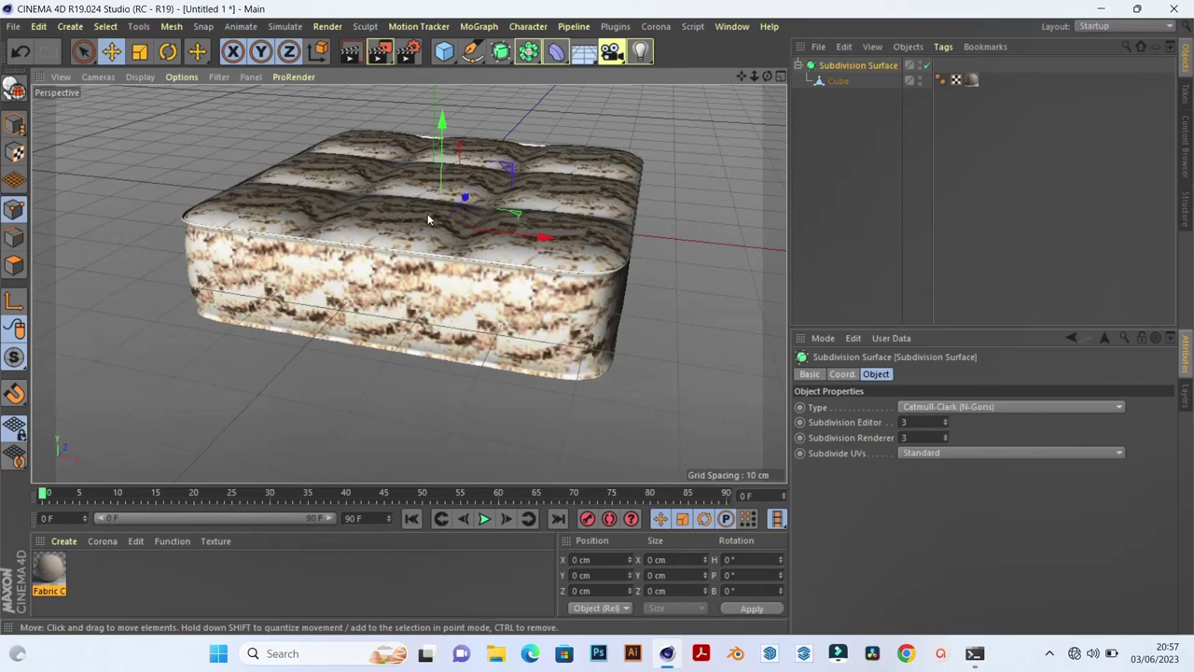
Set the renderer to Corona in Render Settings
left_click(410, 51)
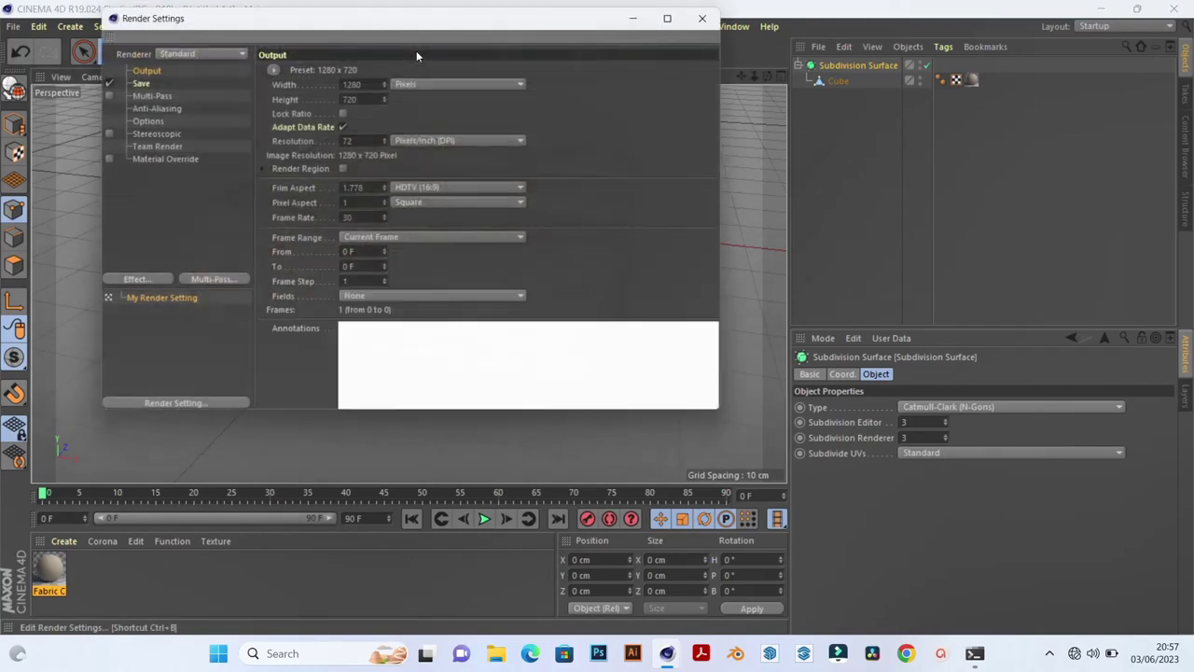
left_click(209, 51)
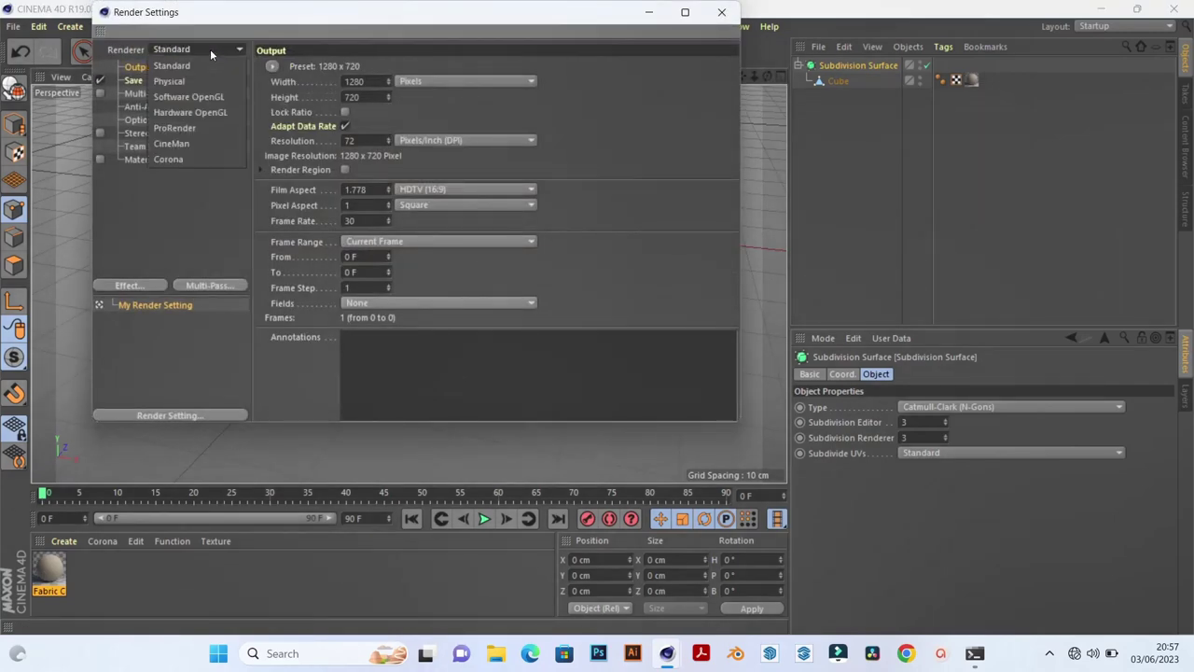
left_click(191, 157)
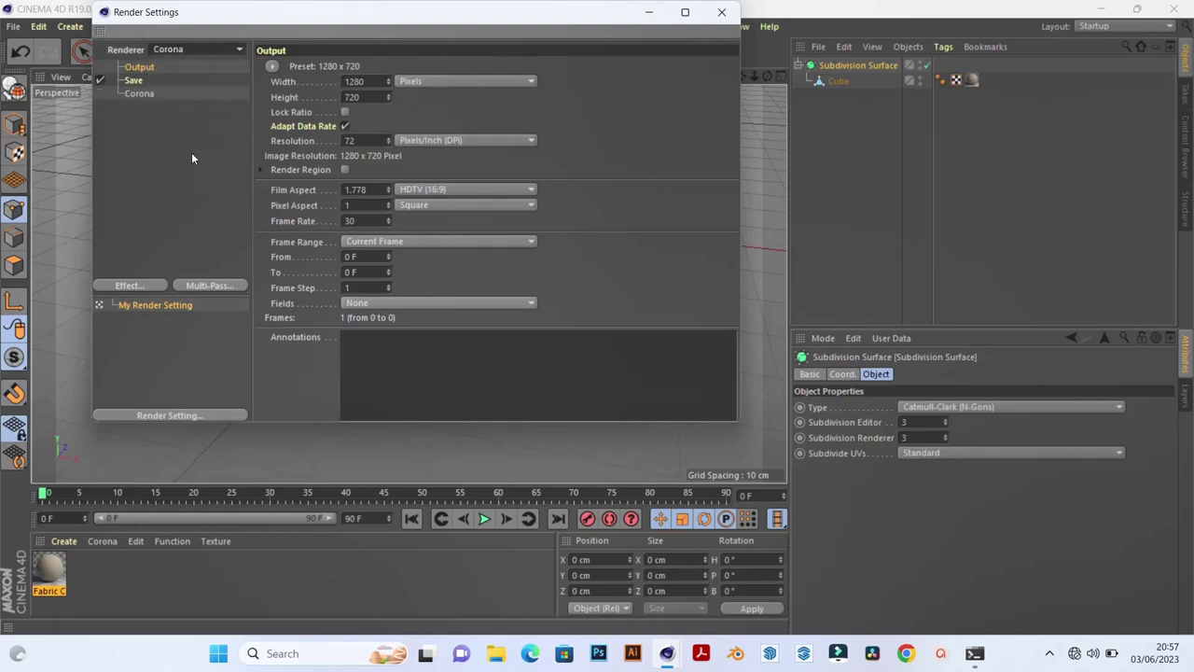
left_click(722, 13)
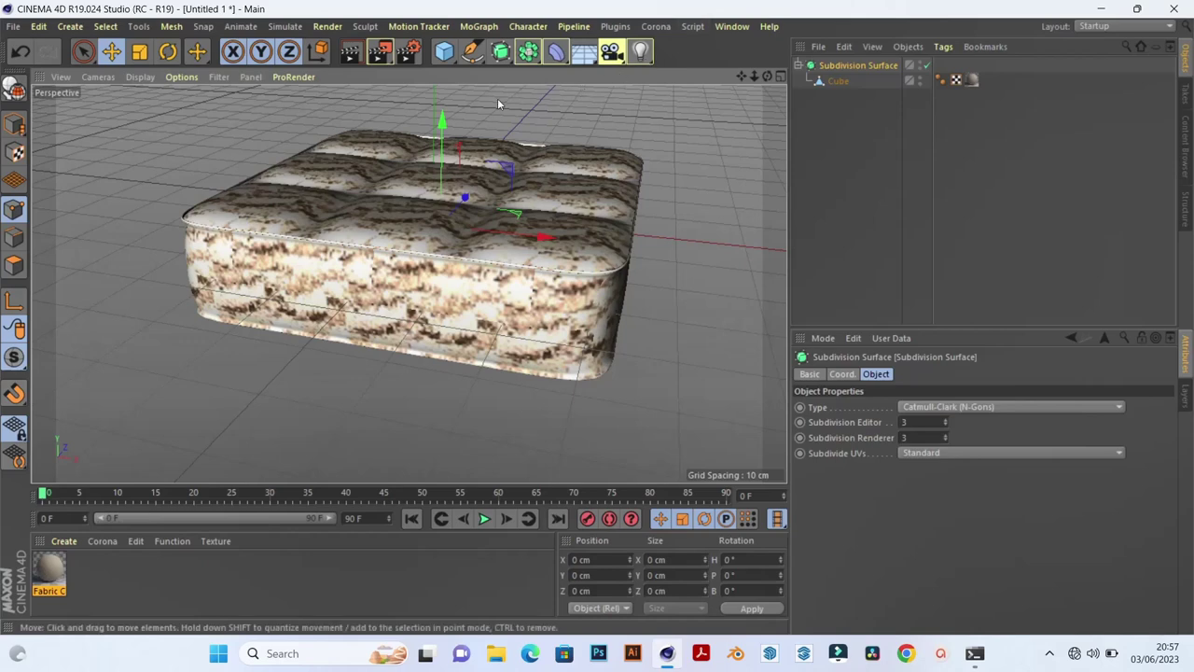
Add a Corona Sky and a Corona Sun to light the scene
left_click(656, 26)
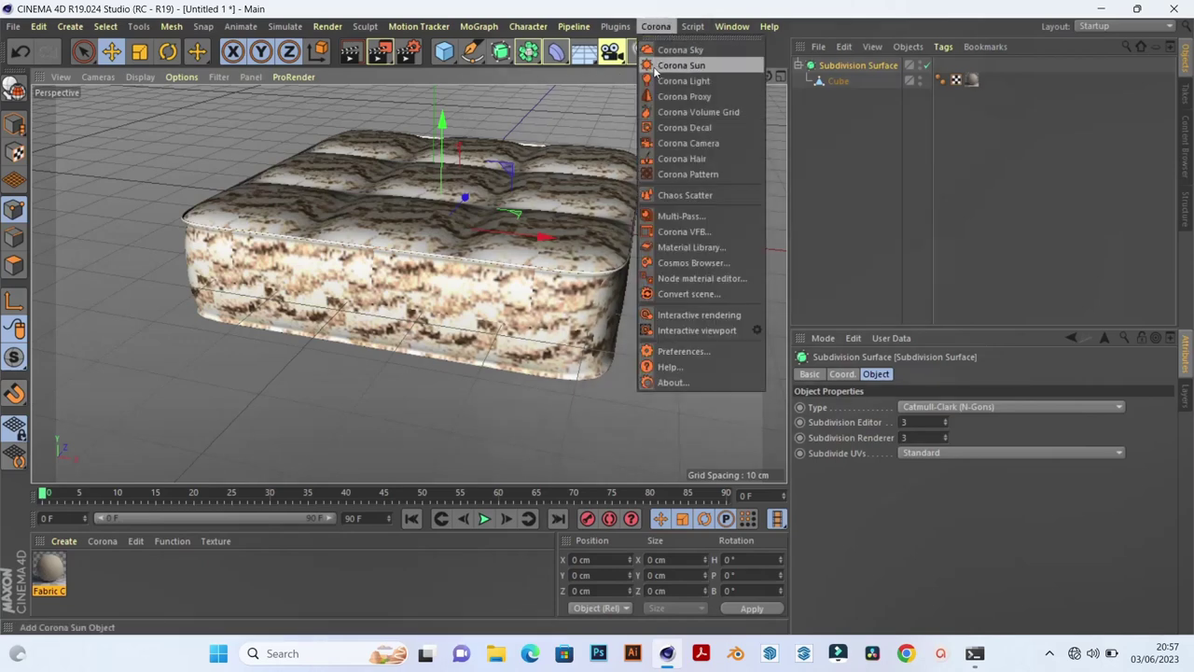
left_click(673, 52)
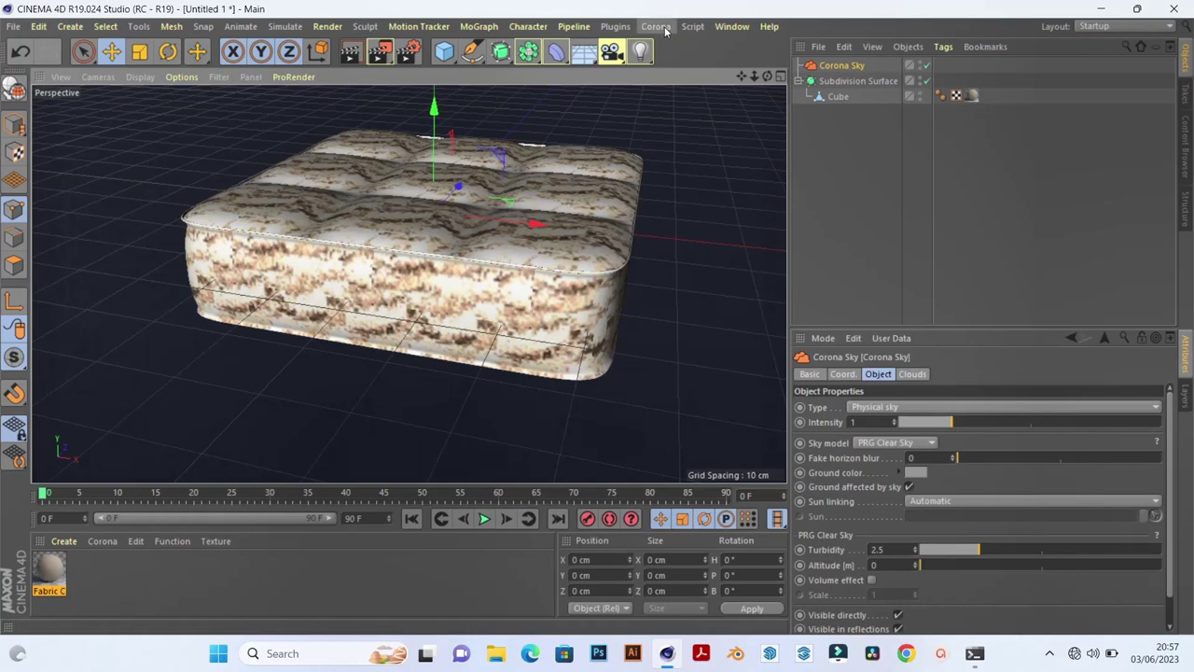
left_click(656, 26)
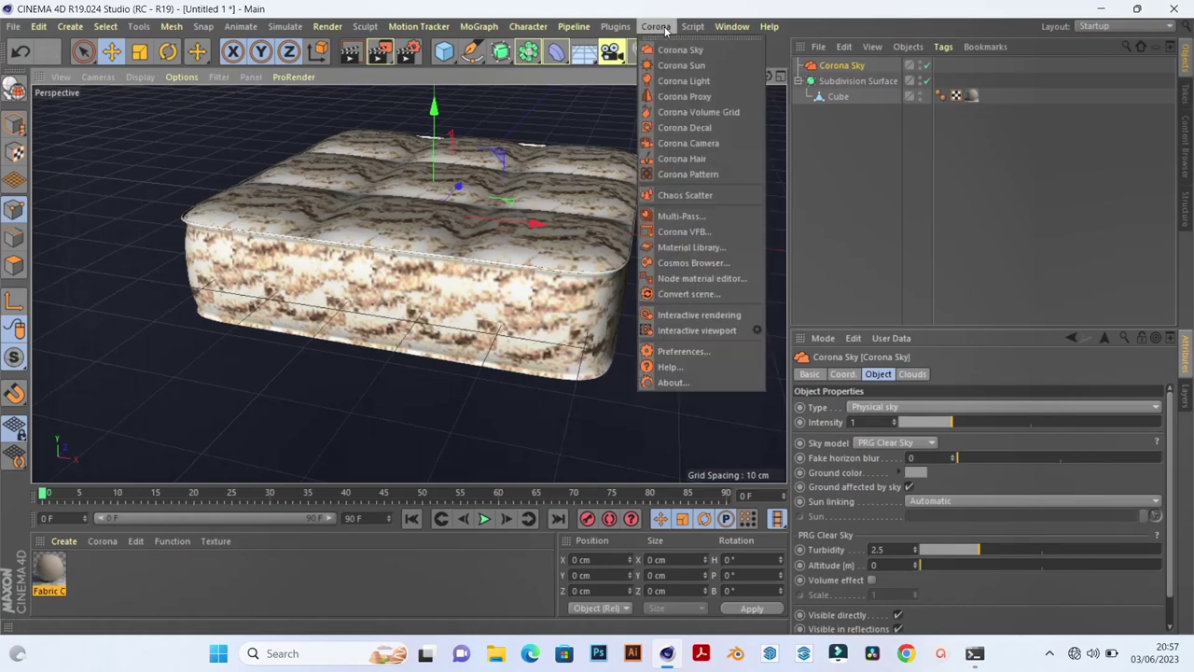
left_click(697, 66)
scroll(480, 166, "down", 2)
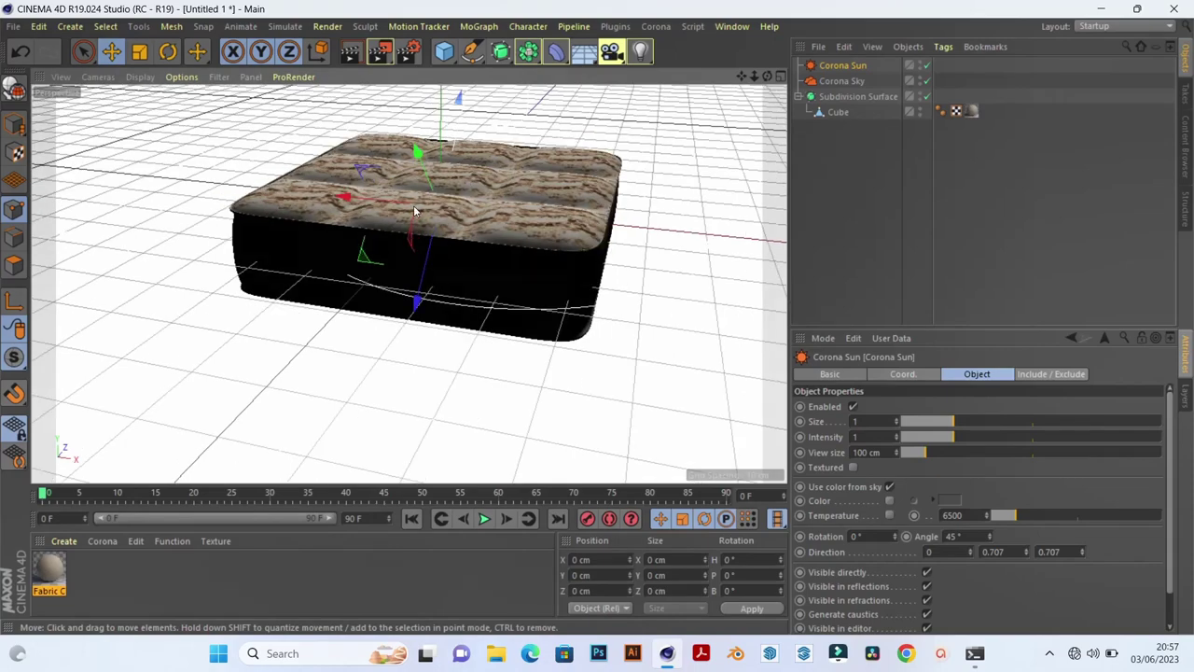
mouse_move(413, 213)
left_mouse_down("alt")
mouse_move(445, 220)
mouse_move(454, 262)
left_mouse_up("alt")
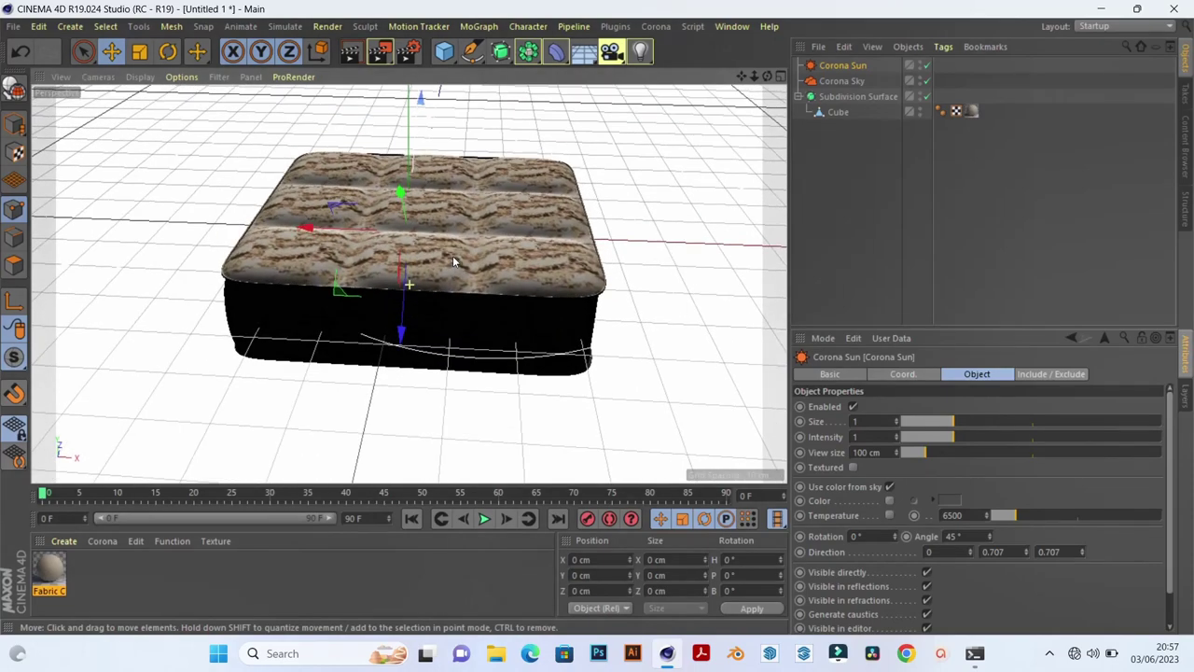
Render the cushion to the Picture Viewer, then move the viewer down to reveal the viewport
left_click(382, 53)
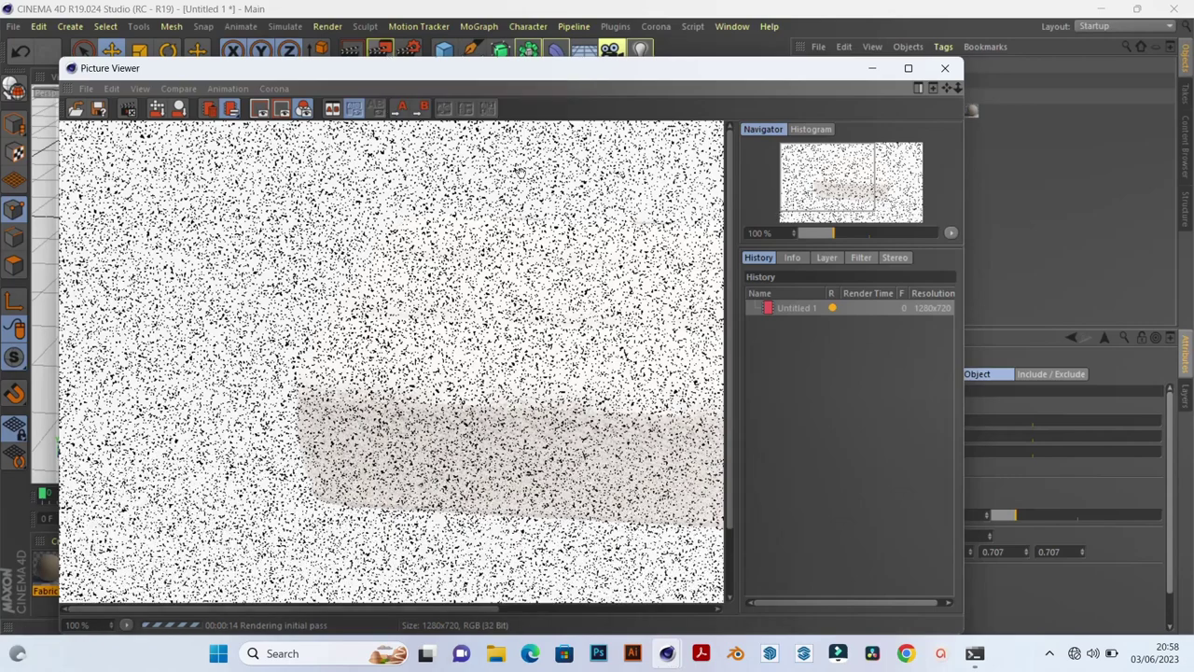
scroll(624, 323, "down", 1)
scroll(673, 387, "up", 2)
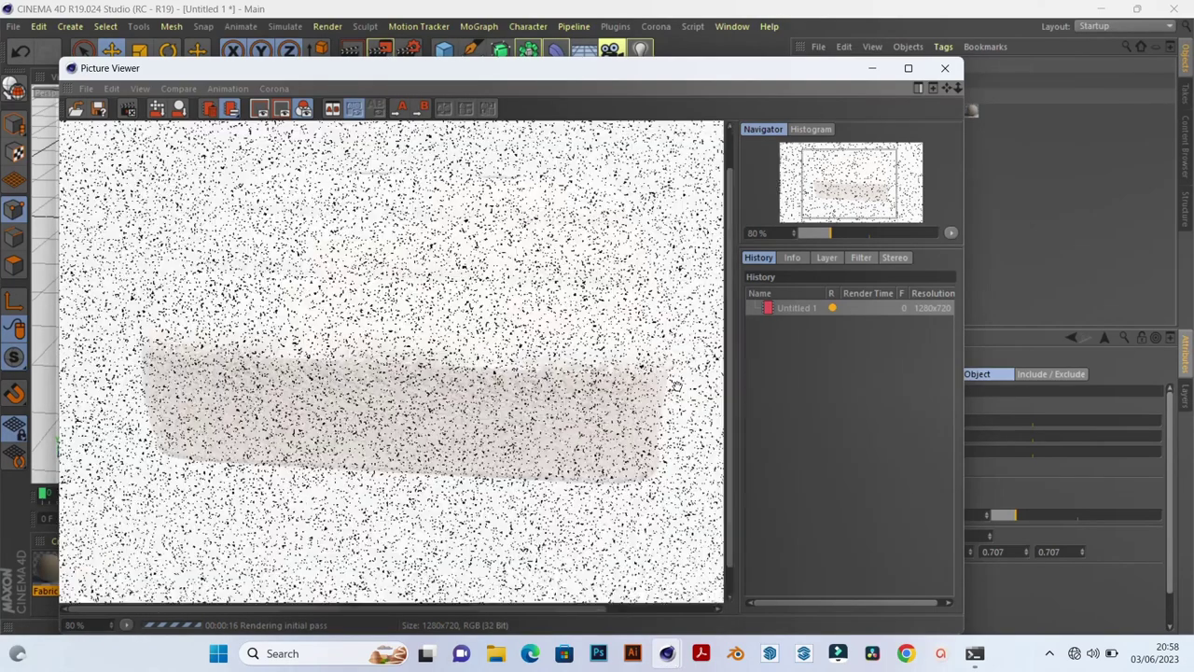
scroll(679, 385, "down", 1)
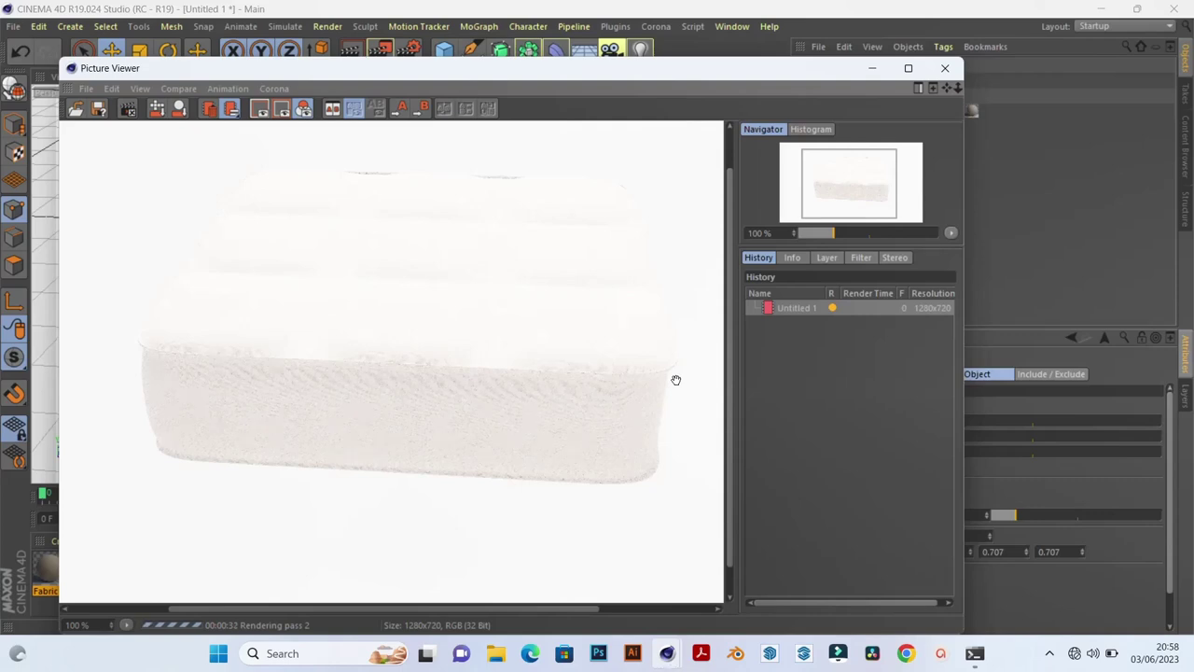
left_click_drag(825, 77, 810, 230)
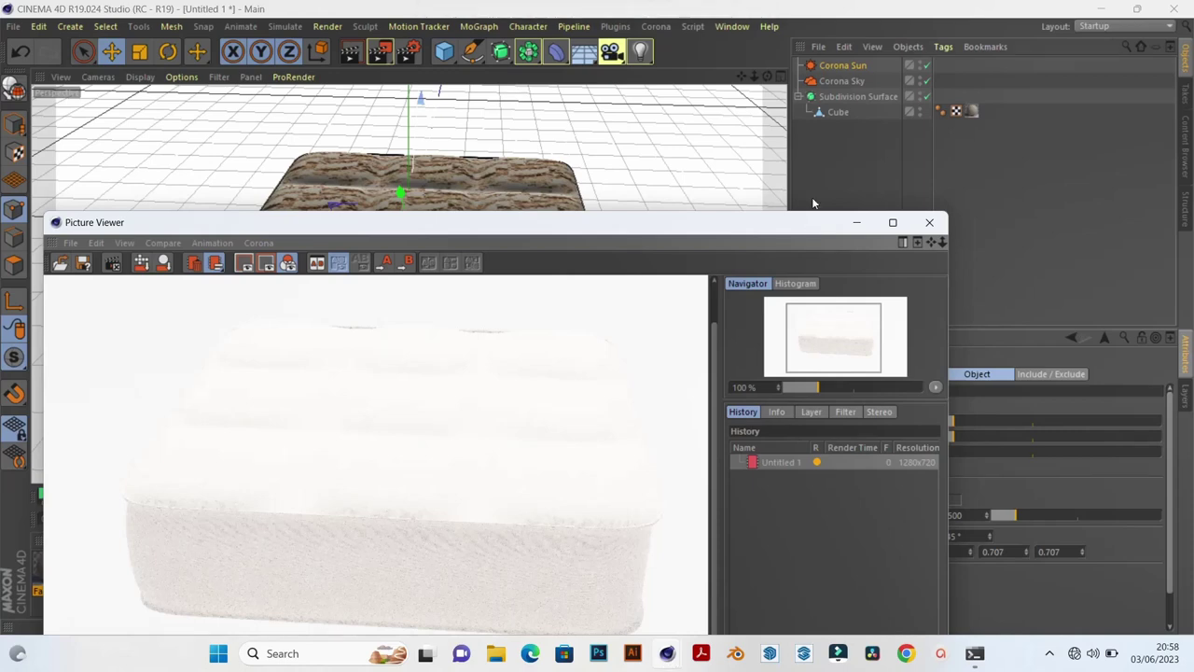
In the Corona VFB's Post Tone Mapping settings, drag Simple Exposure down to about -0.456
left_click(656, 26)
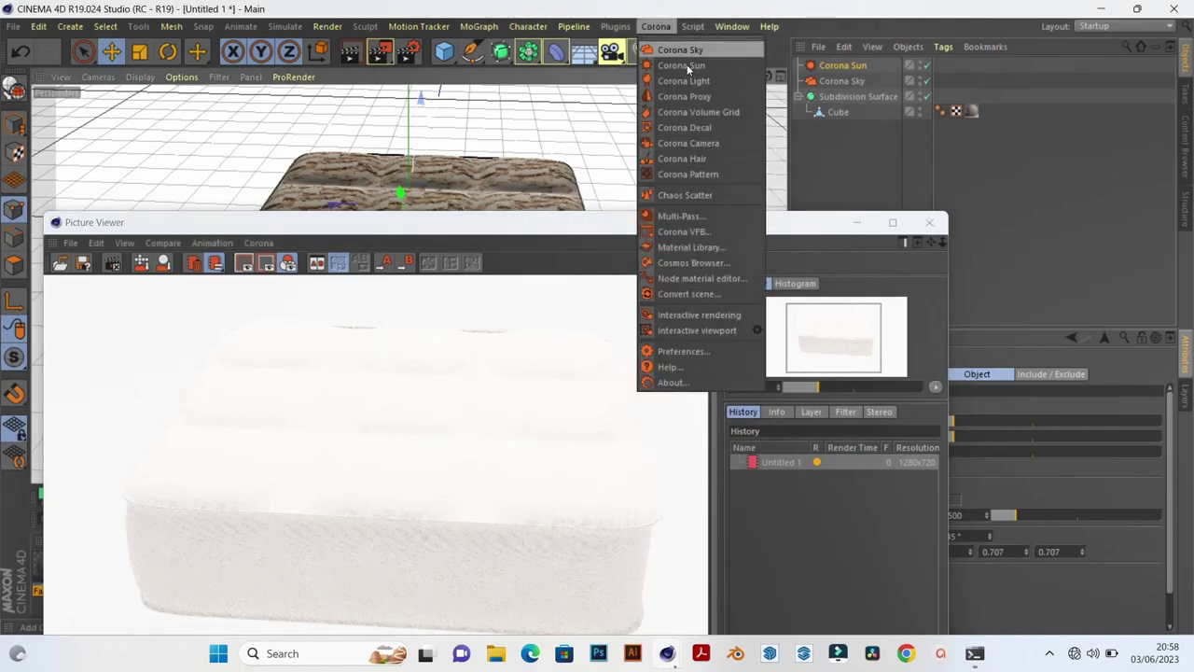
left_click(705, 231)
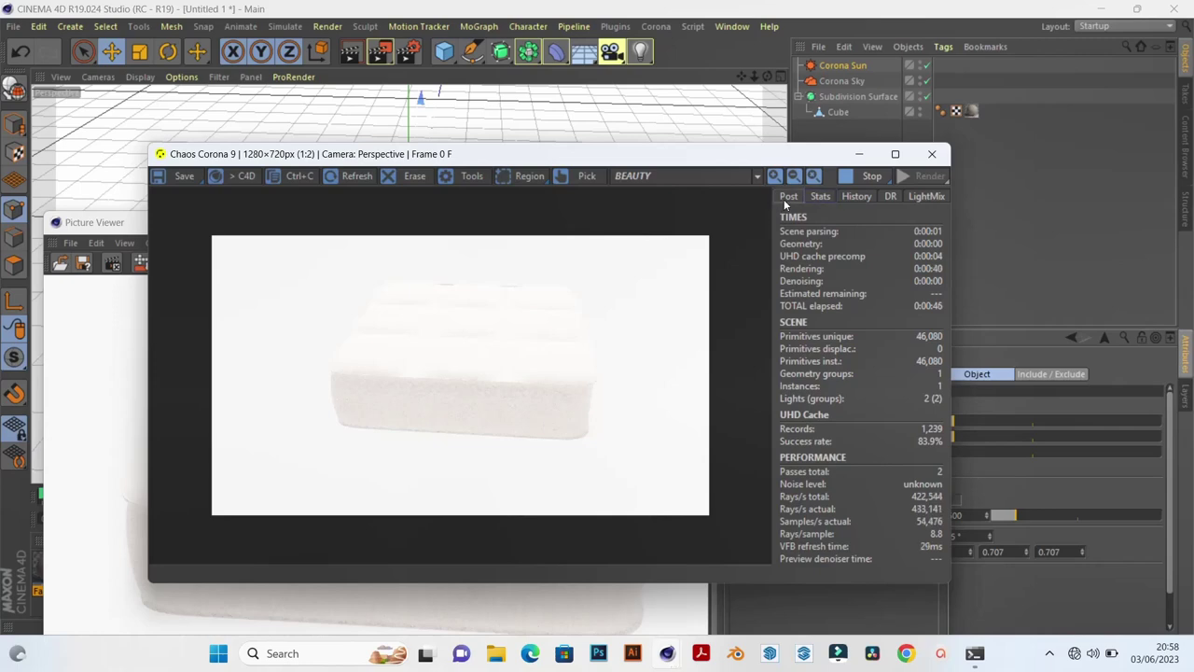
left_click(786, 197)
left_click(829, 248)
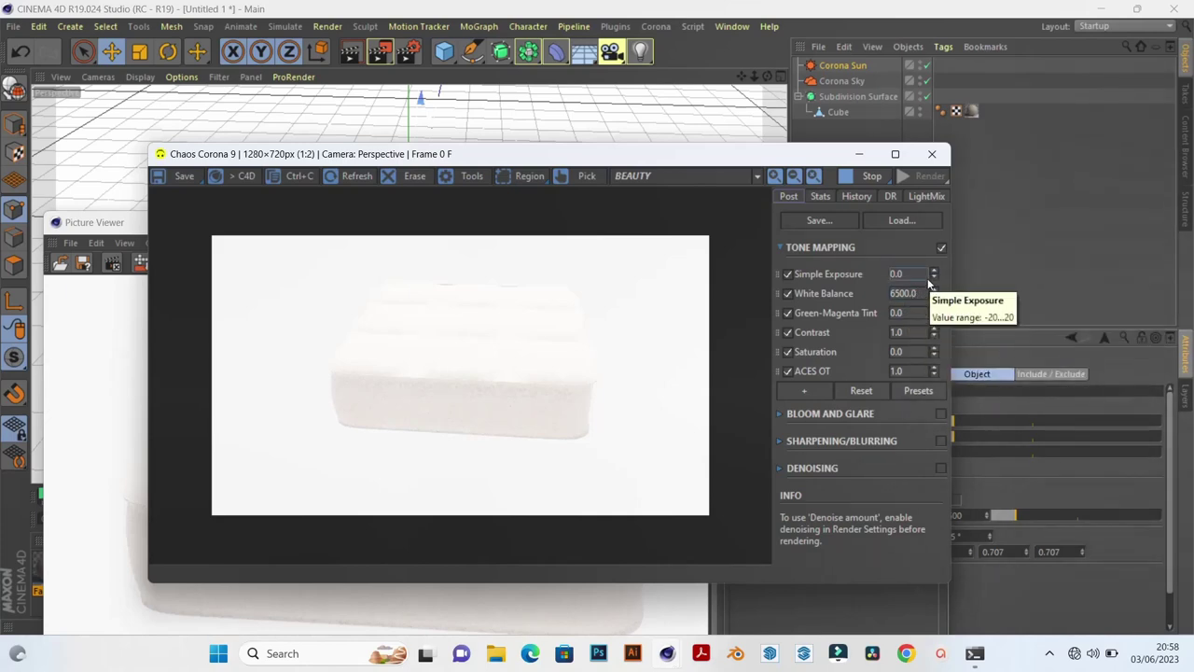
left_click_drag(935, 277, 935, 282)
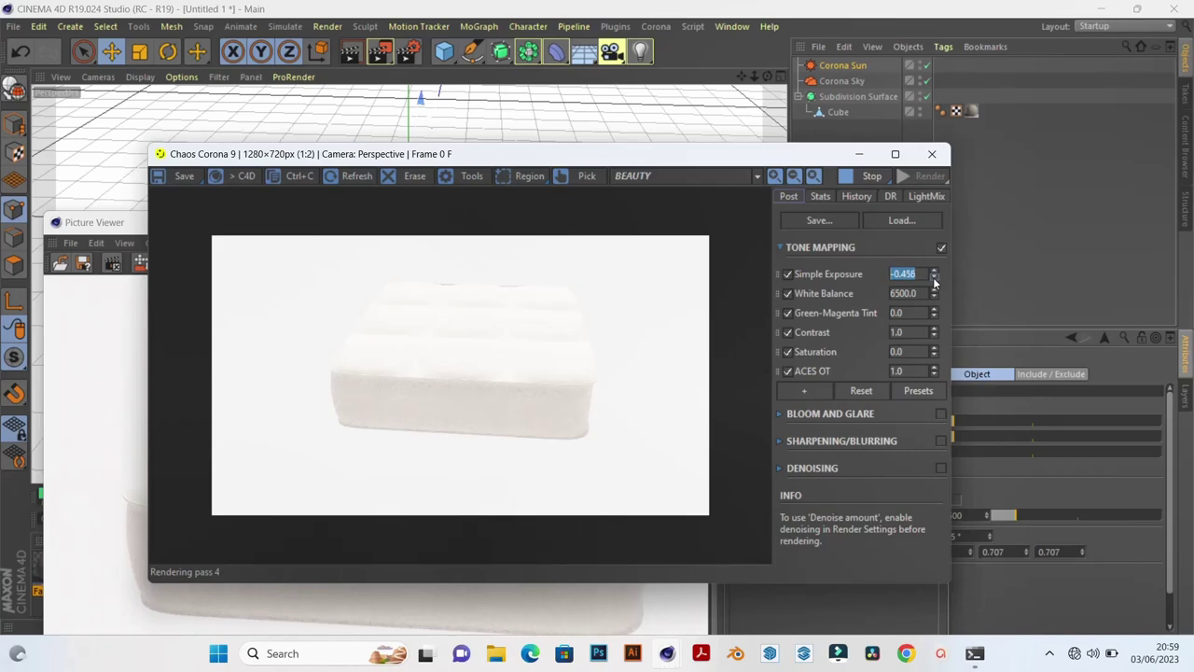
Step Simple Exposure down to -3.284 so the beige fabric reads clearly, then close the VFB
left_click(934, 278)
left_click(934, 278)
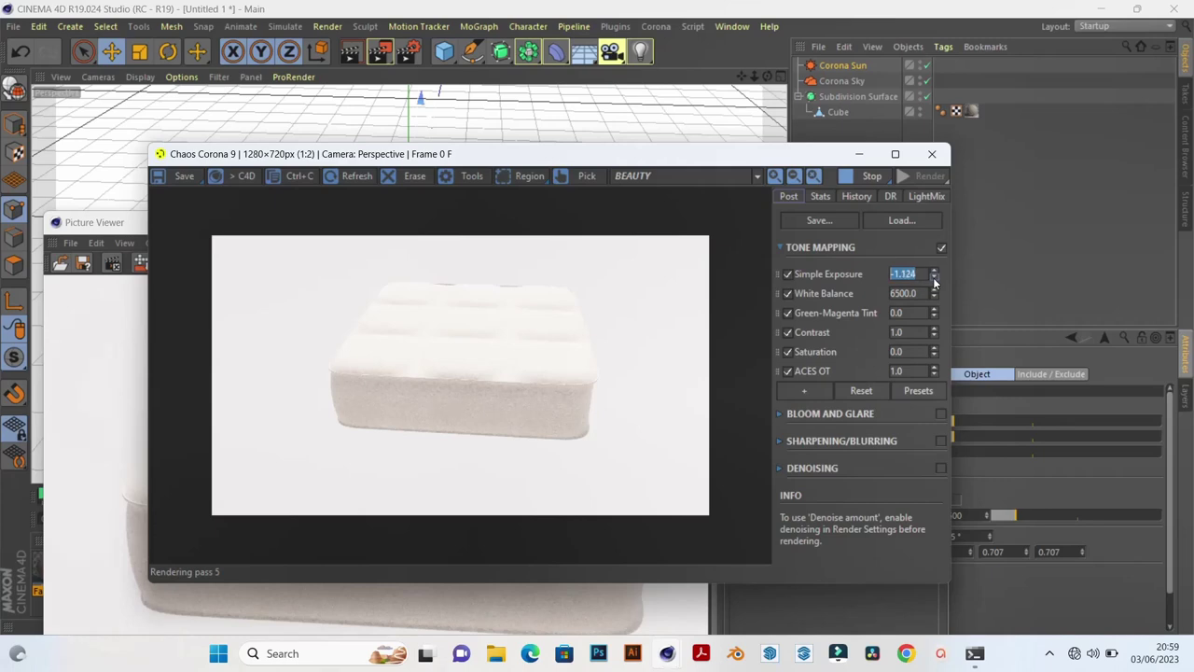
left_click(935, 281)
left_click(935, 282)
left_click(935, 282)
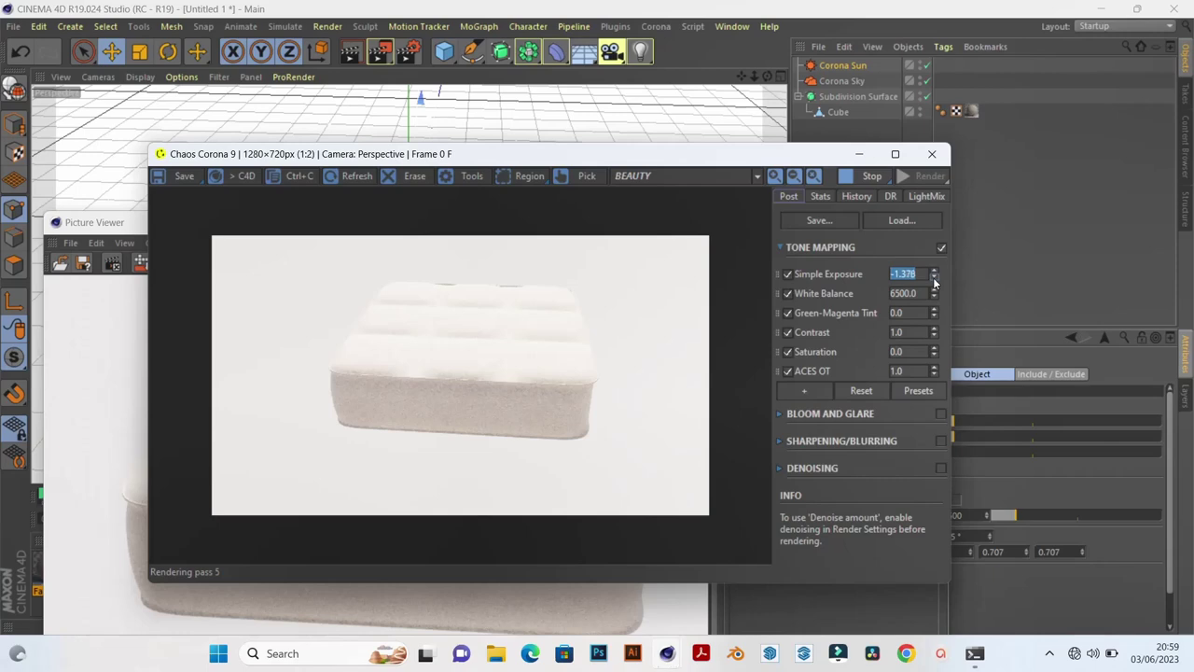
left_click(935, 282)
left_click(935, 282)
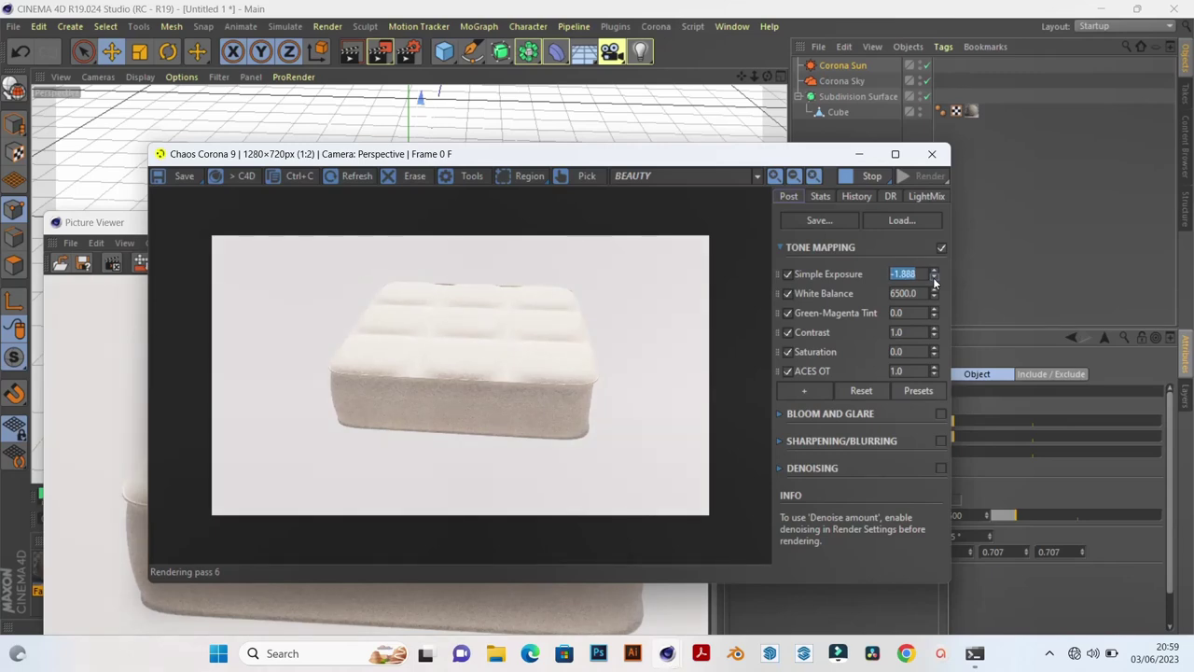
left_click(934, 279)
left_click(934, 279)
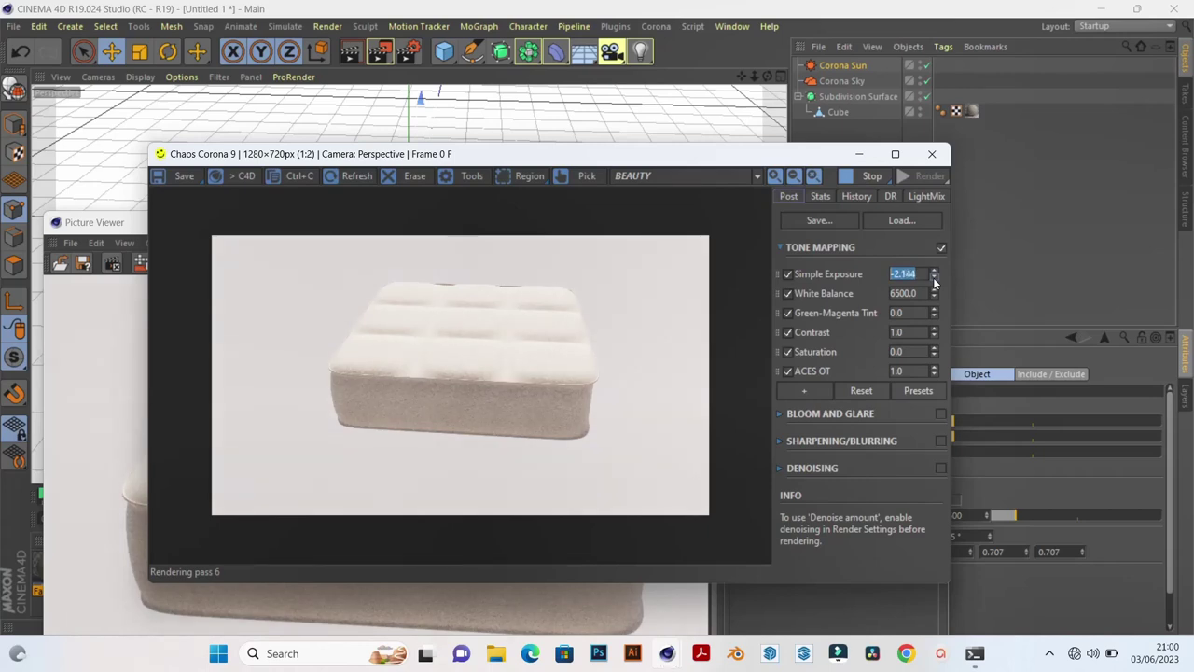
left_click(935, 280)
left_click(934, 278)
left_click(935, 280)
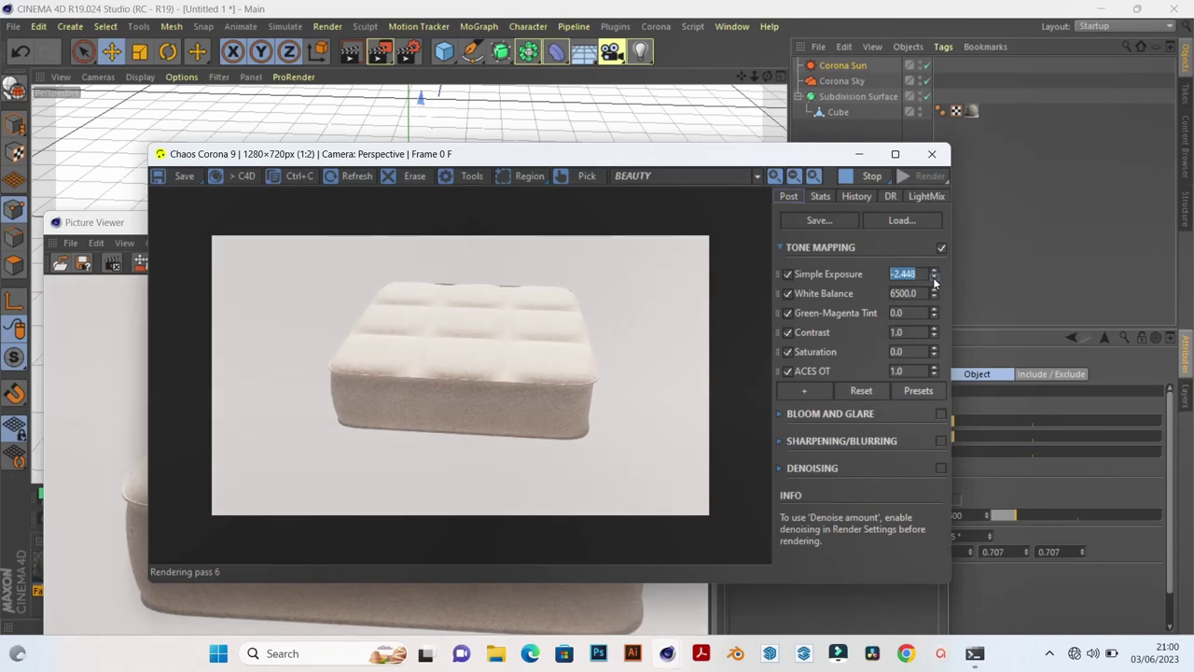
left_click(935, 279)
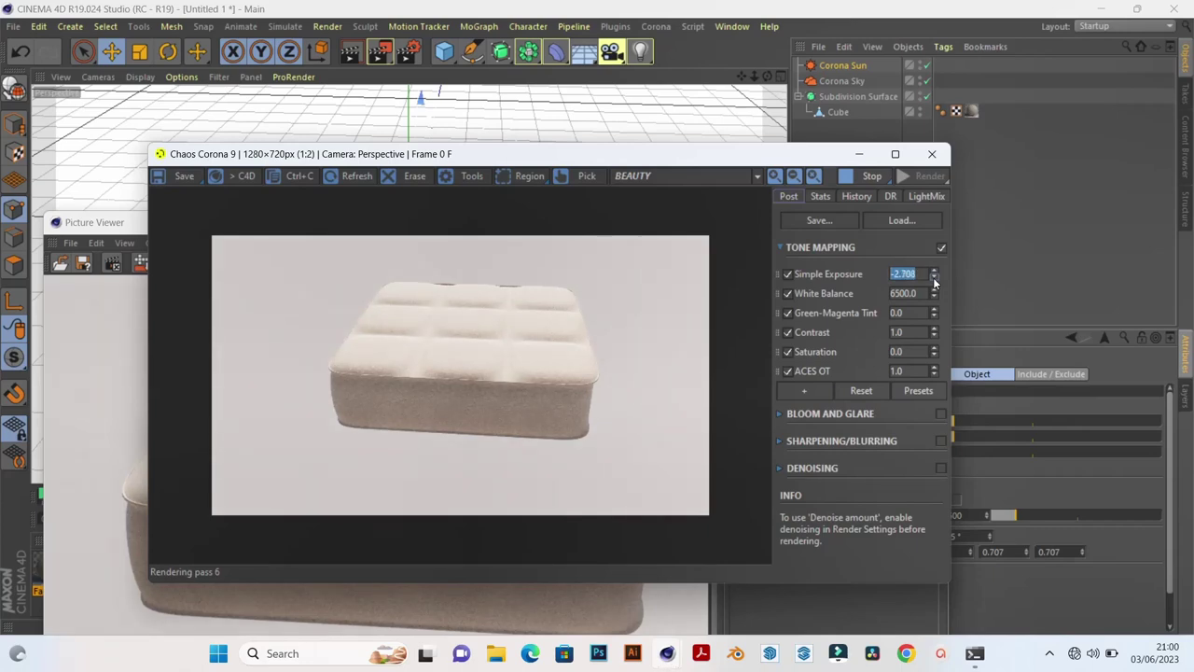
left_click(936, 279)
left_click(935, 280)
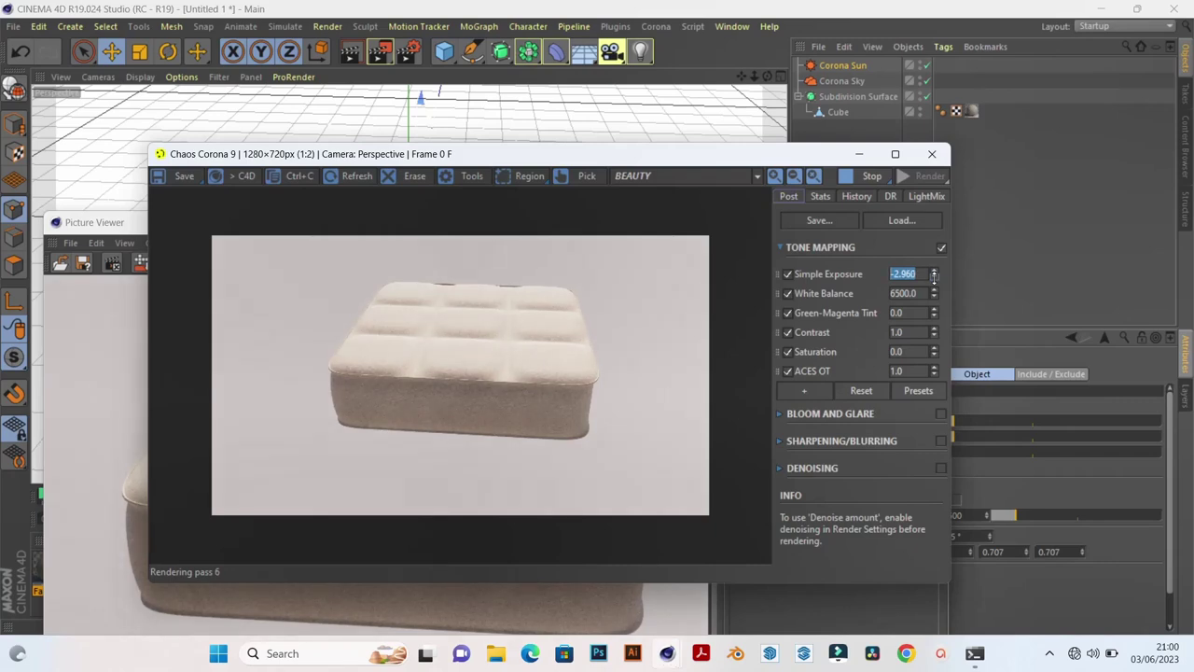
left_click(934, 277)
left_click(934, 278)
left_click(934, 277)
left_click(934, 278)
left_click(934, 278)
left_click(934, 278)
left_click(934, 278)
left_click(934, 278)
left_click(934, 279)
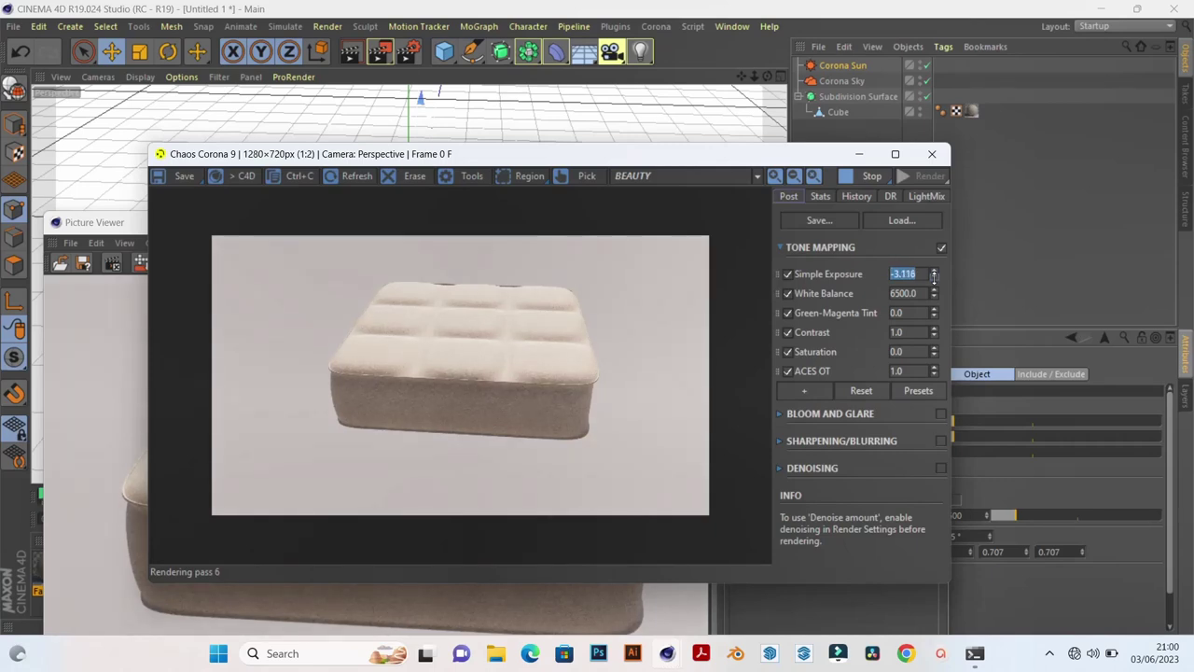
left_click(934, 278)
left_click(934, 278)
left_click(934, 278)
left_click(934, 278)
left_click(934, 278)
left_click(934, 278)
left_click(935, 278)
left_click(934, 278)
left_click(934, 278)
left_click(934, 278)
left_click(934, 278)
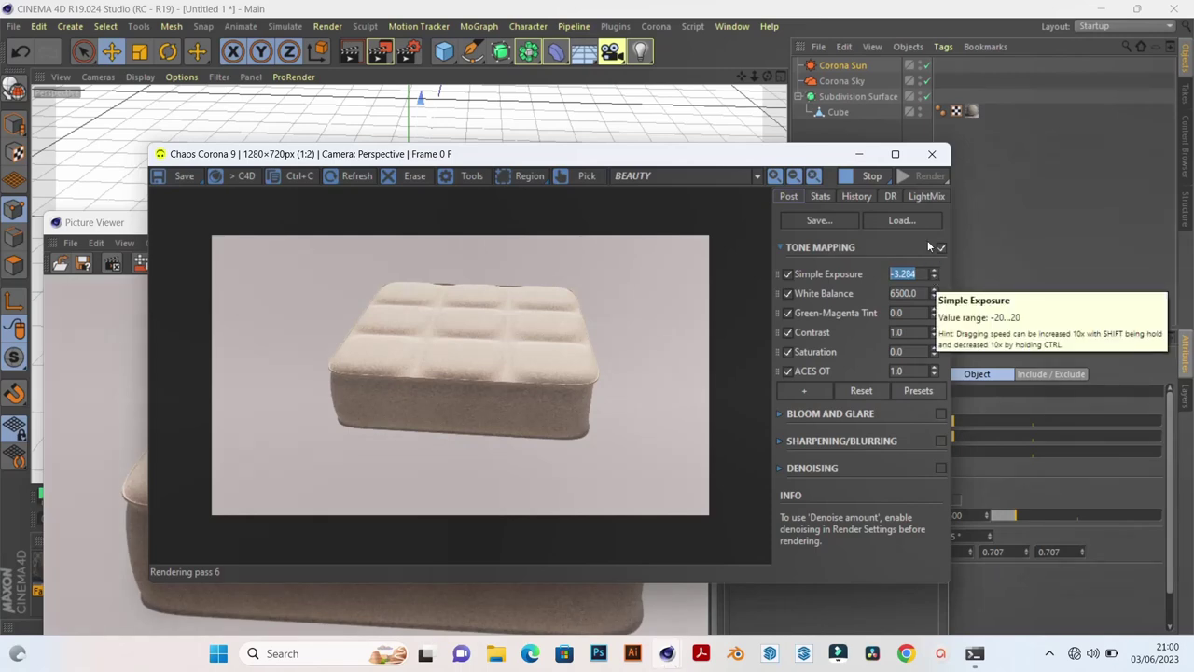
left_click(932, 154)
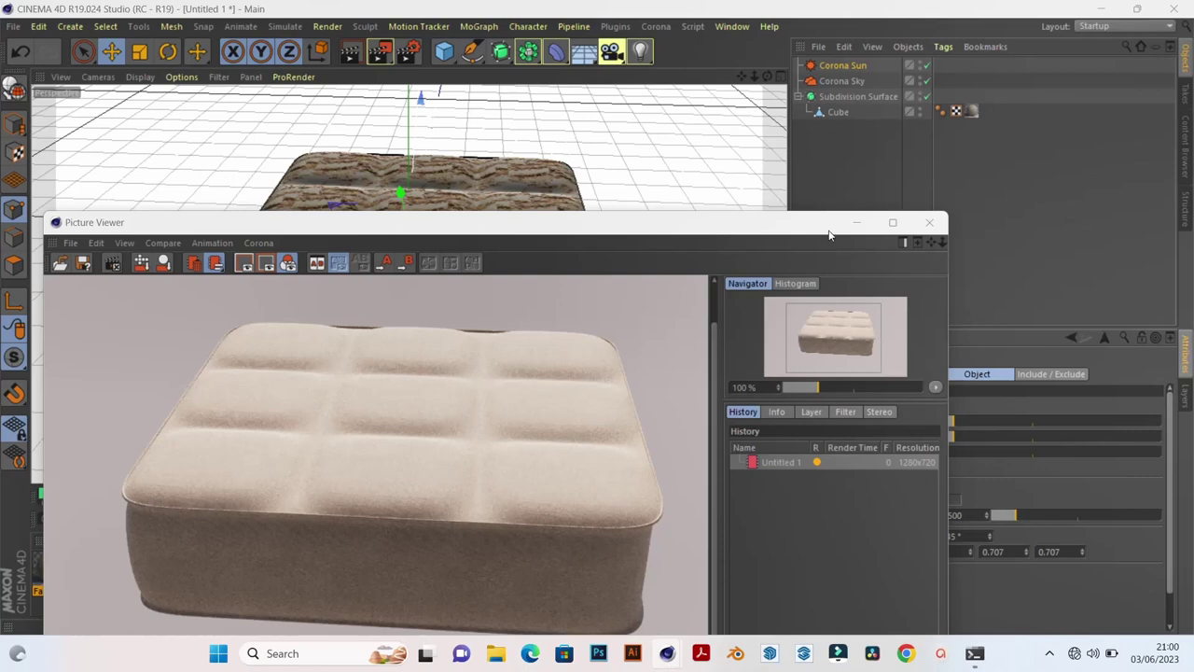
Move the Picture Viewer up and zoom to inspect the cushion render while it refines to pass 16
left_click_drag(830, 234, 879, 64)
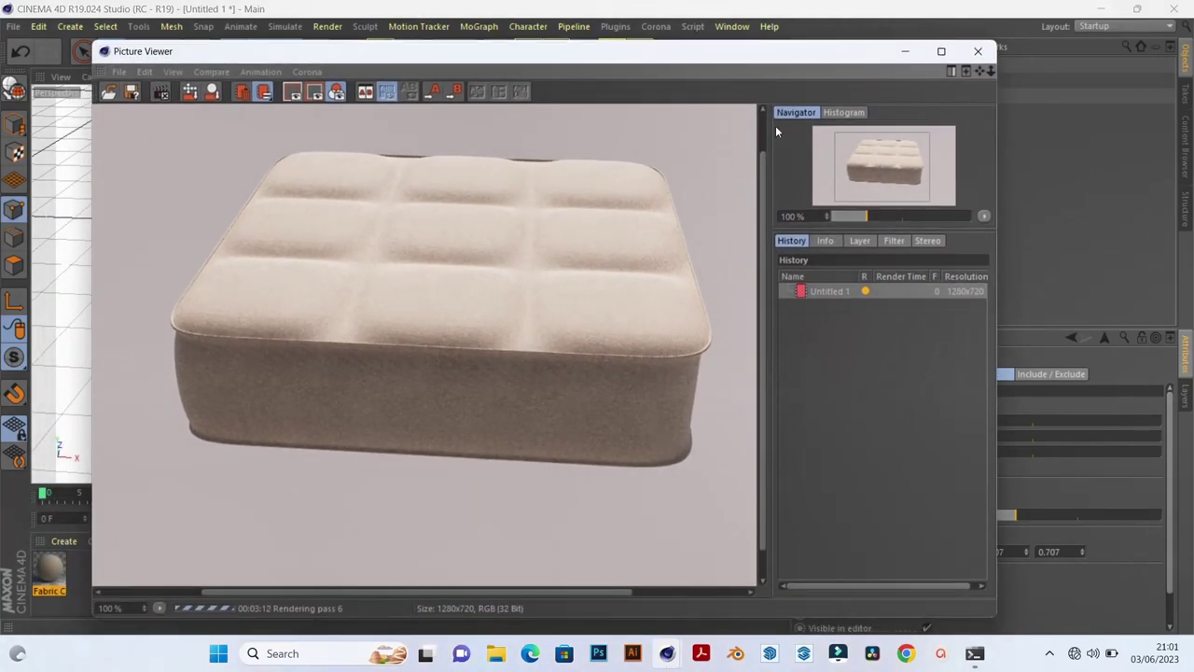
scroll(608, 280, "down", 1)
scroll(475, 435, "down", 1)
scroll(475, 435, "up", 1)
scroll(353, 412, "up", 1)
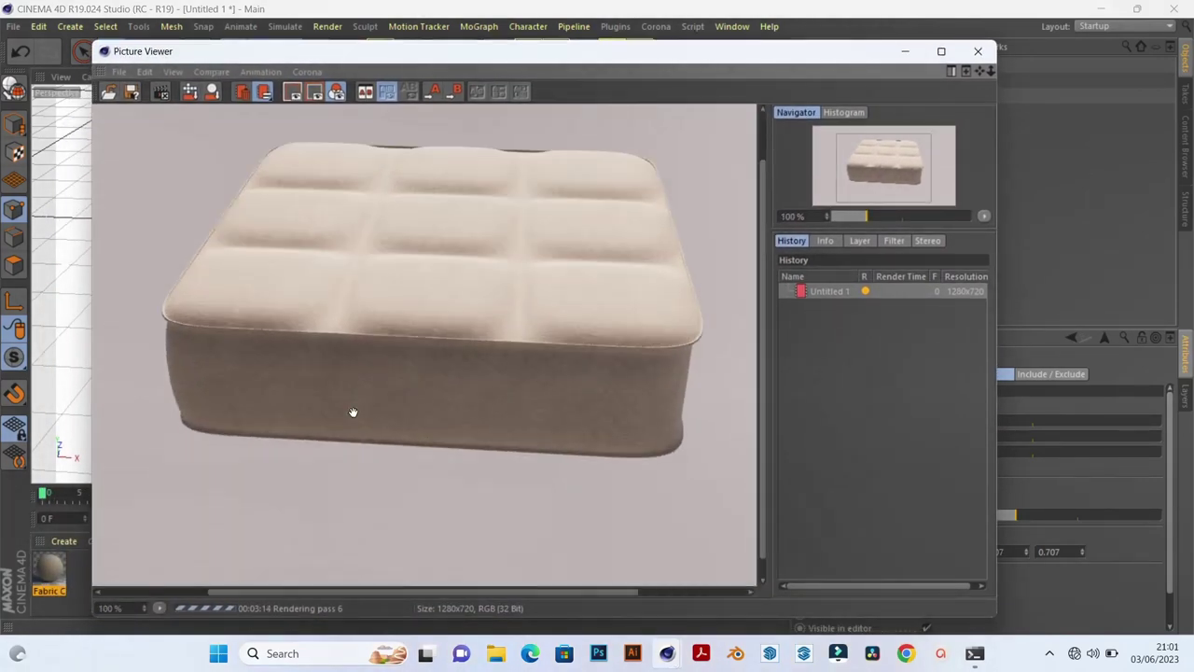
scroll(353, 412, "up", 1)
scroll(353, 411, "down", 1)
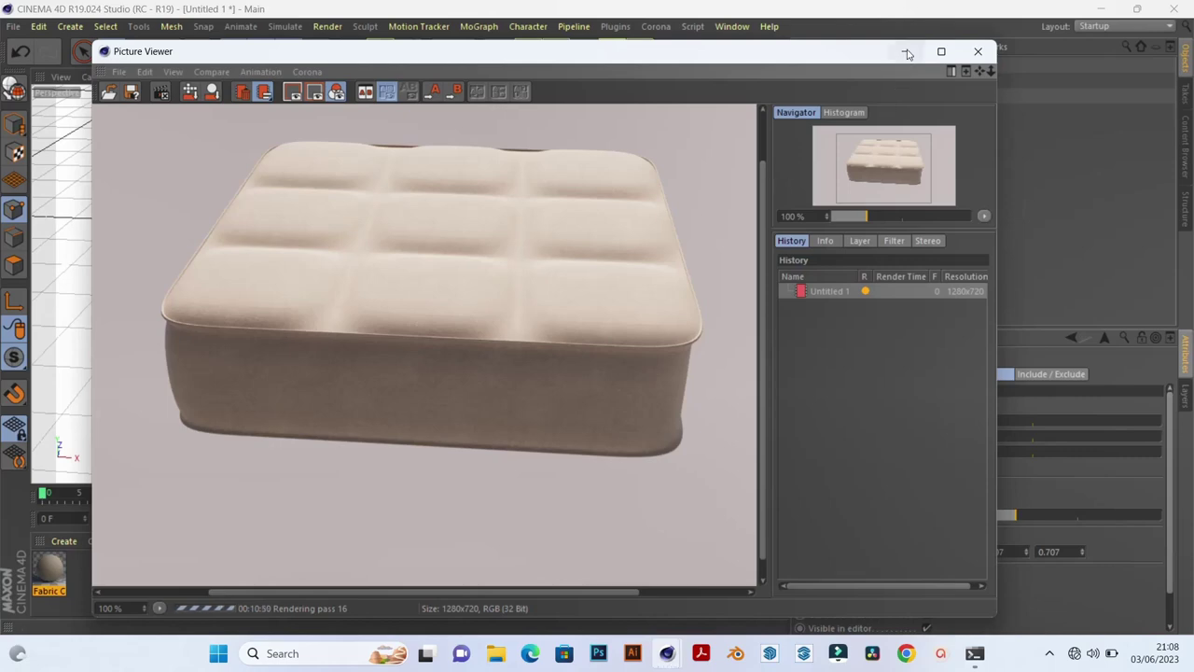
Close the Picture Viewer but keep the external Corona render running
left_click(970, 58)
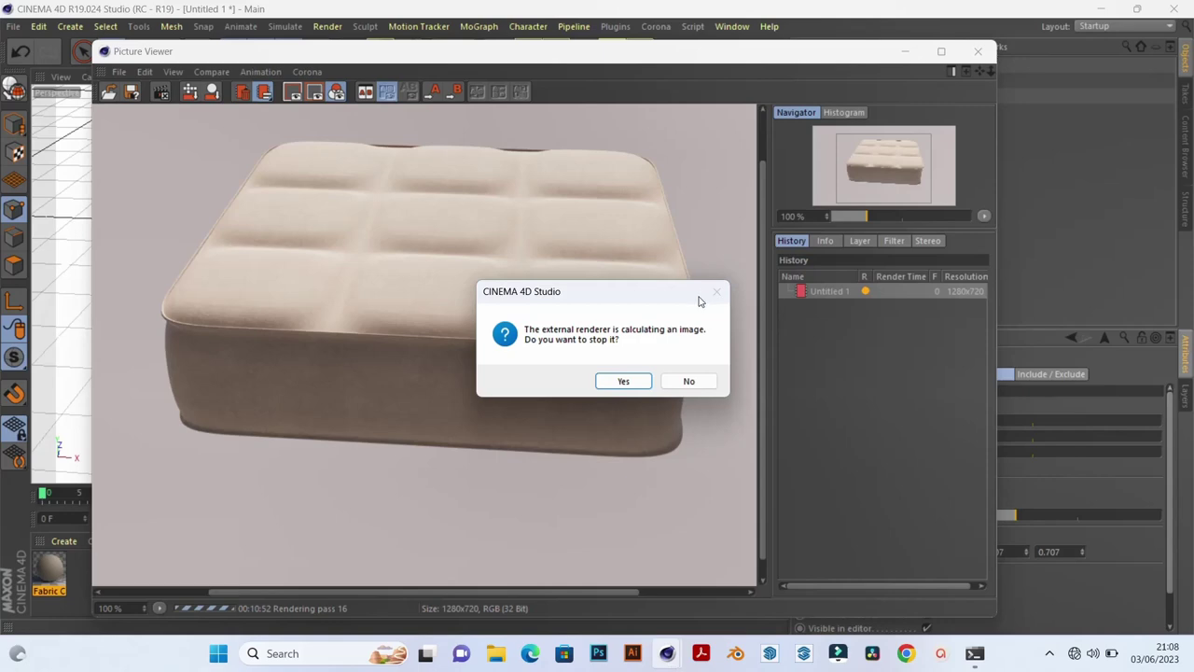
left_click(691, 382)
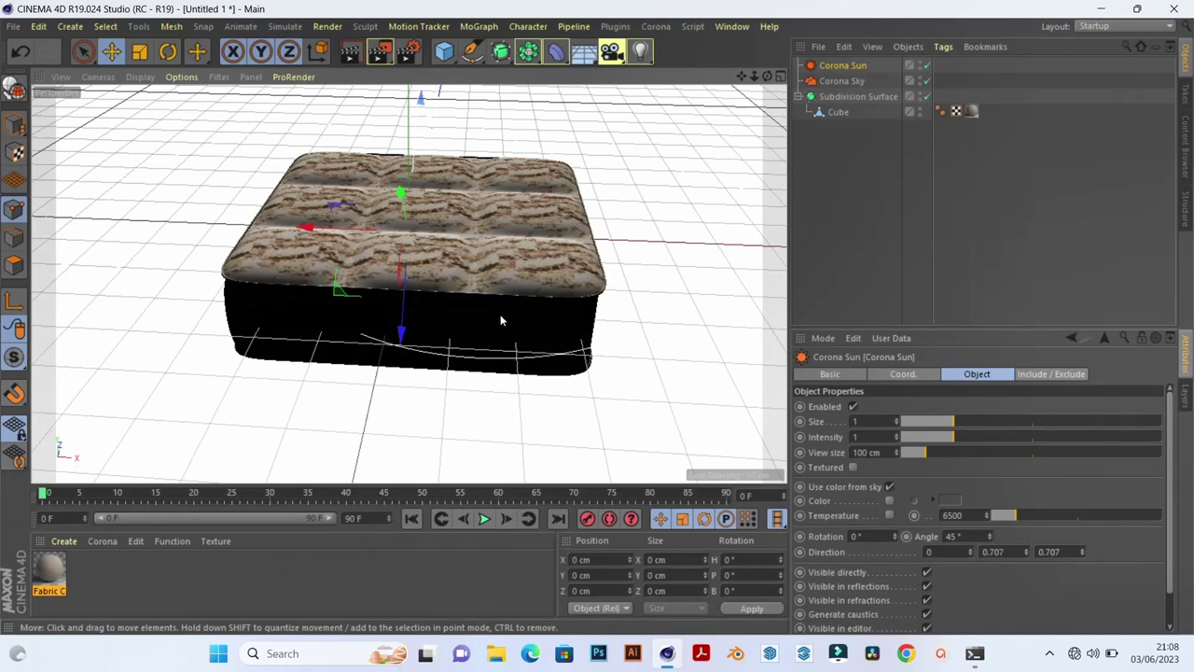
scroll(497, 321, "up", 2)
scroll(468, 322, "up", 1)
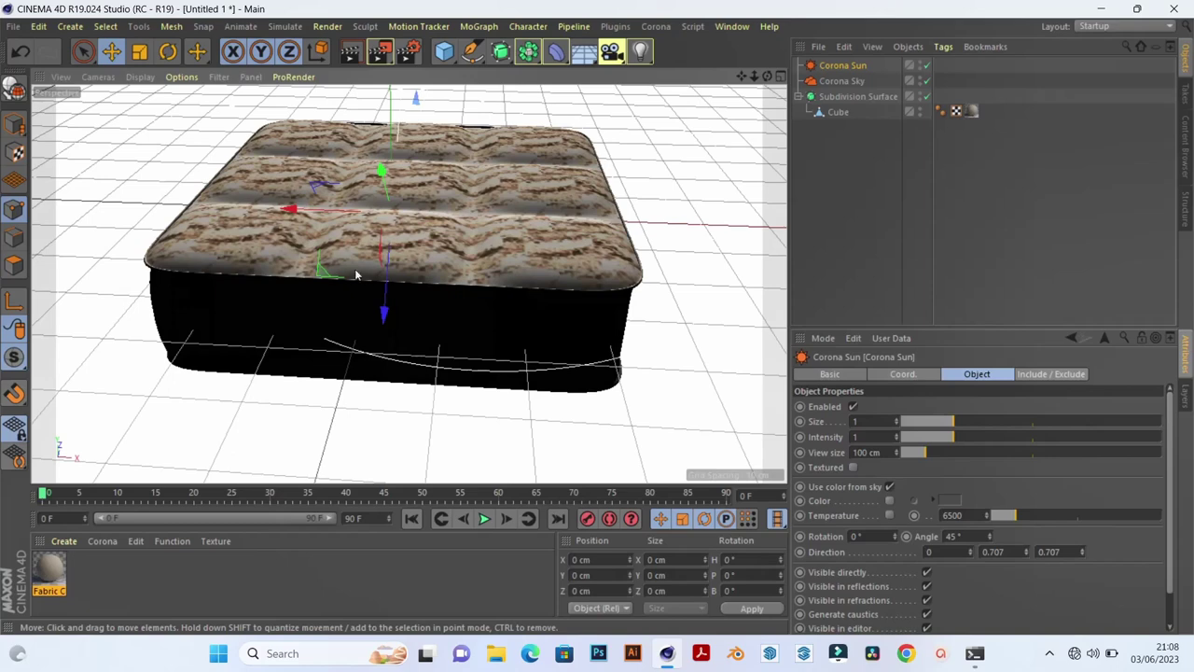
left_click(19, 26)
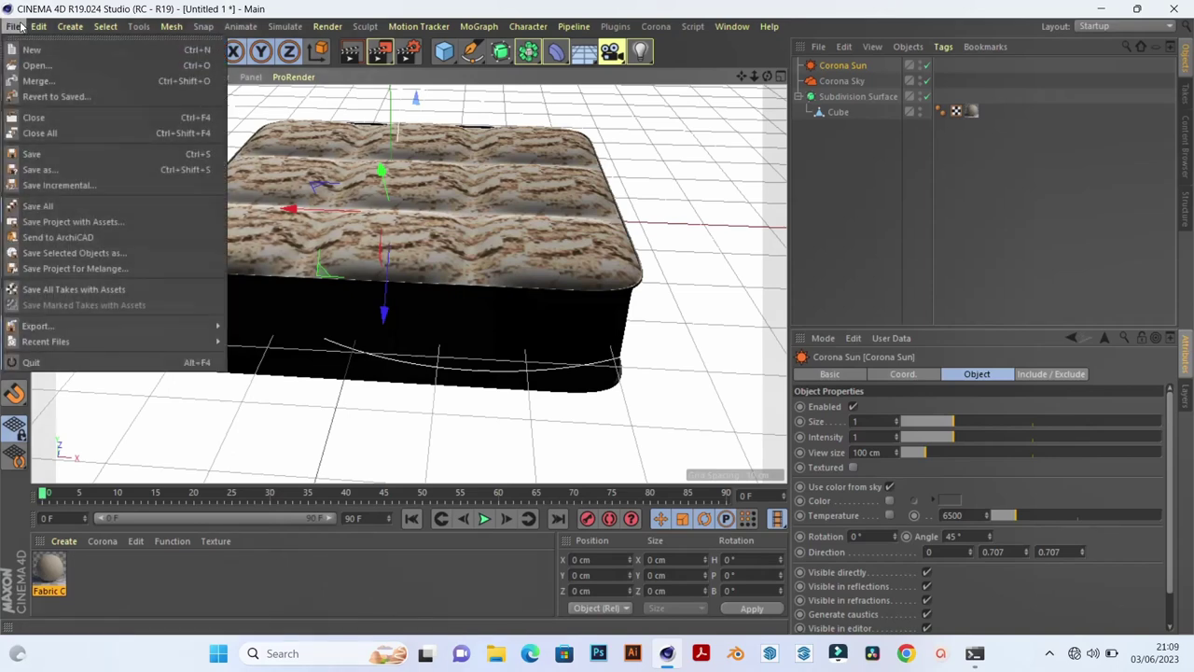